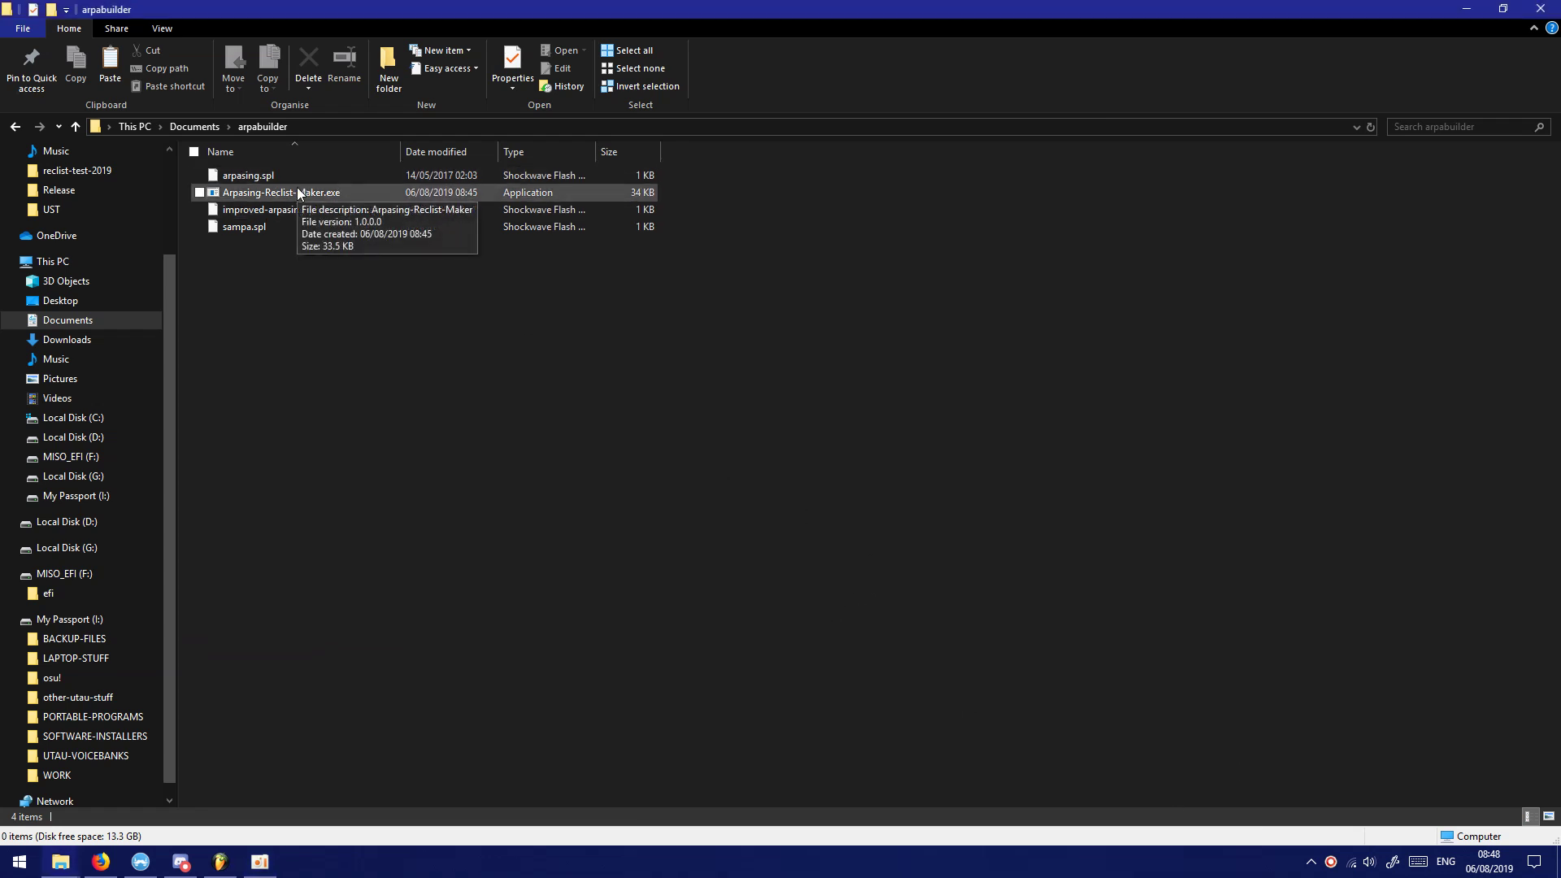
Launch Arpasing-Reclist-Maker.exe from the arpabuilder folder and position its window on screen
double_click(349, 188)
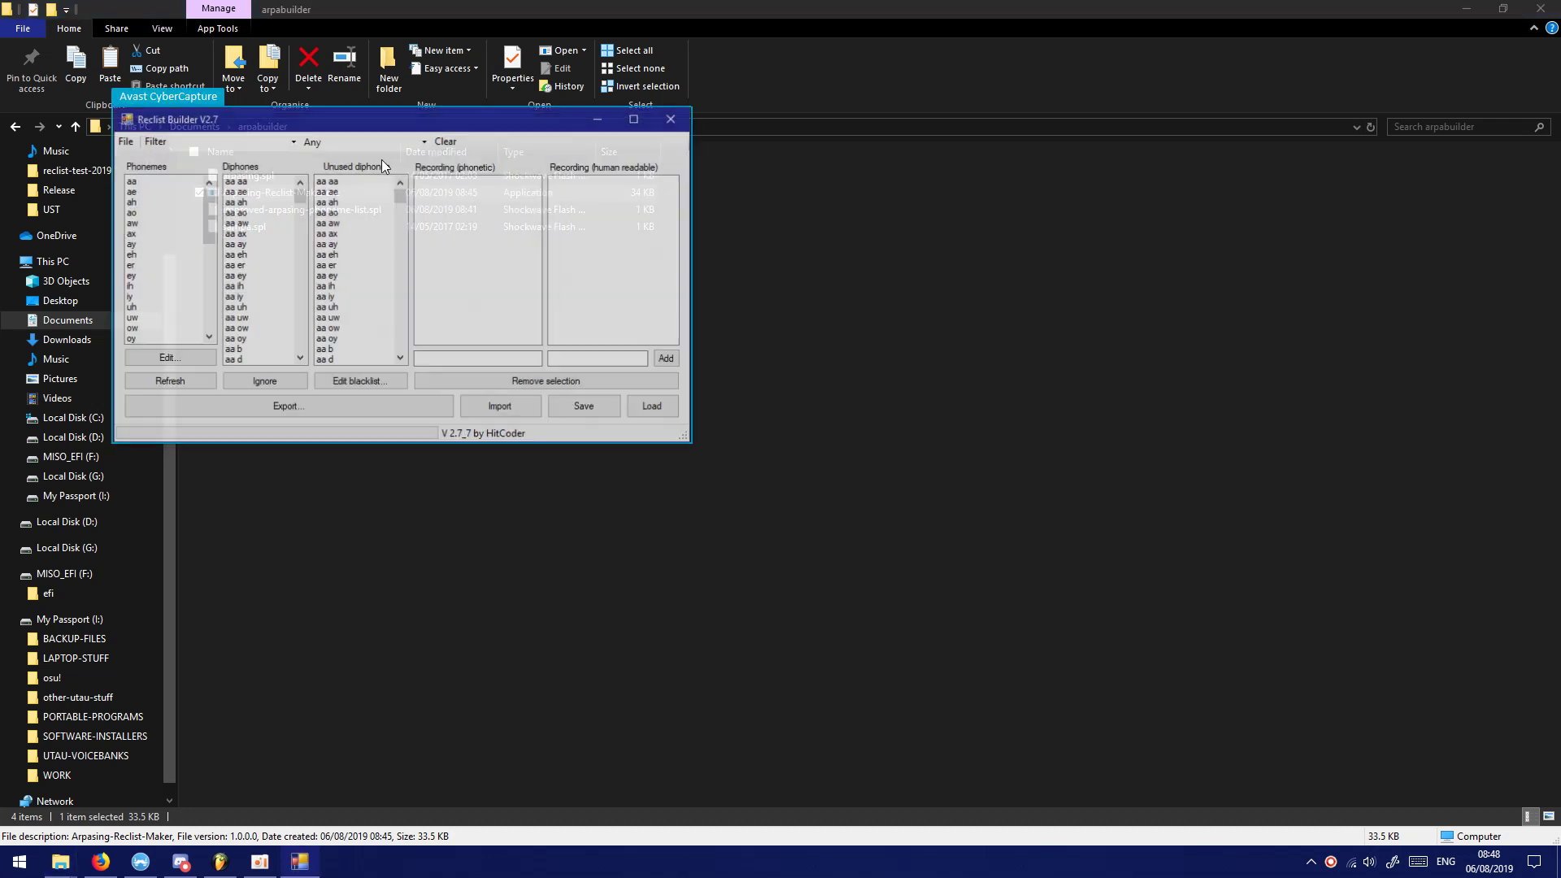
drag(427, 124, 913, 293)
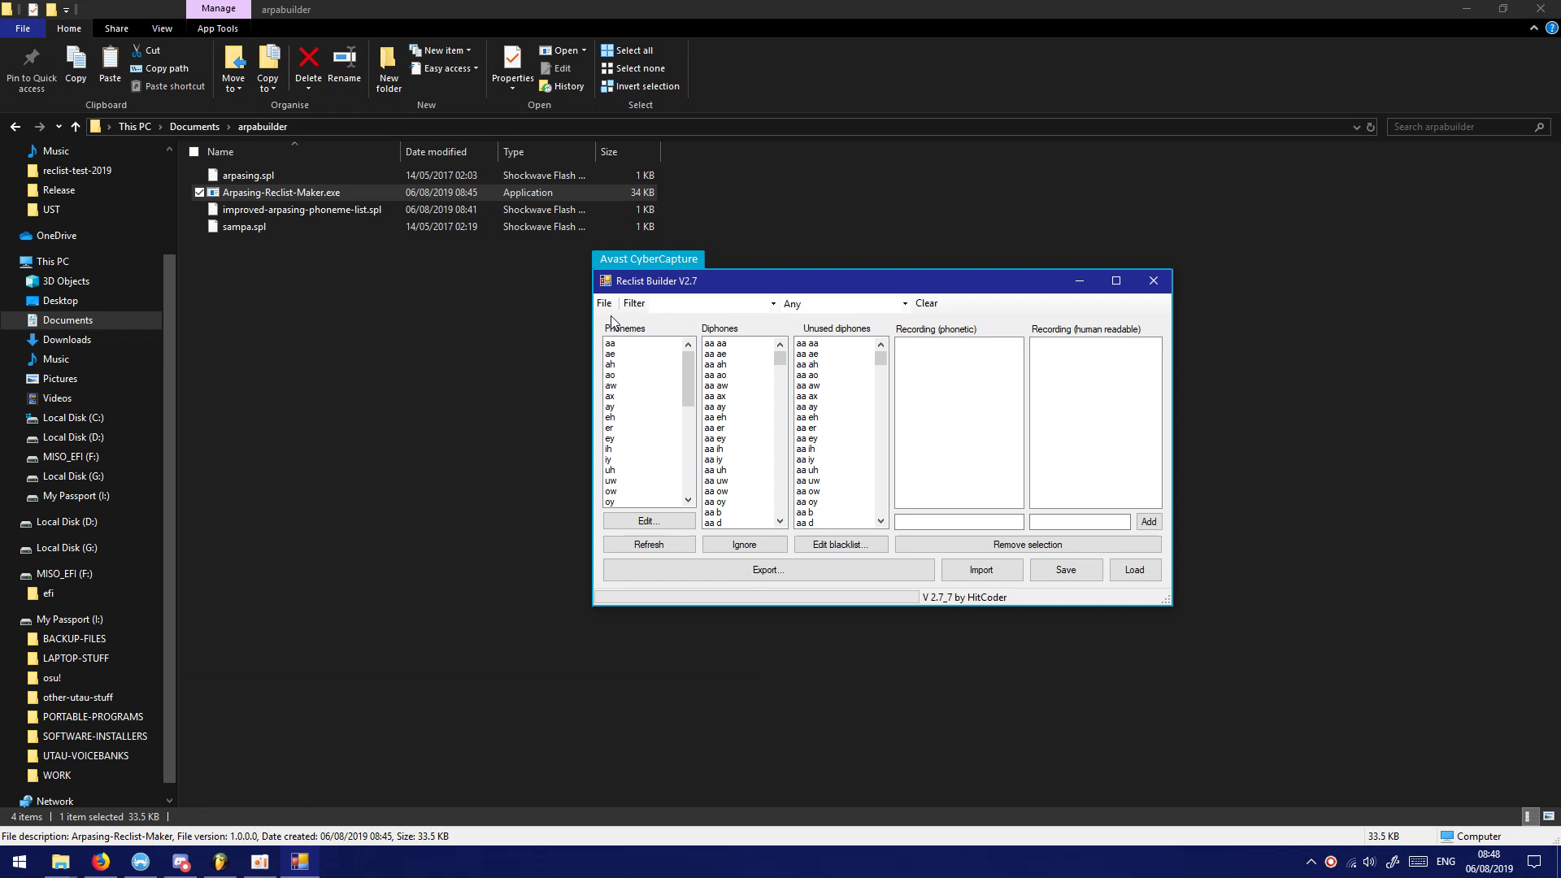
drag(762, 284, 601, 325)
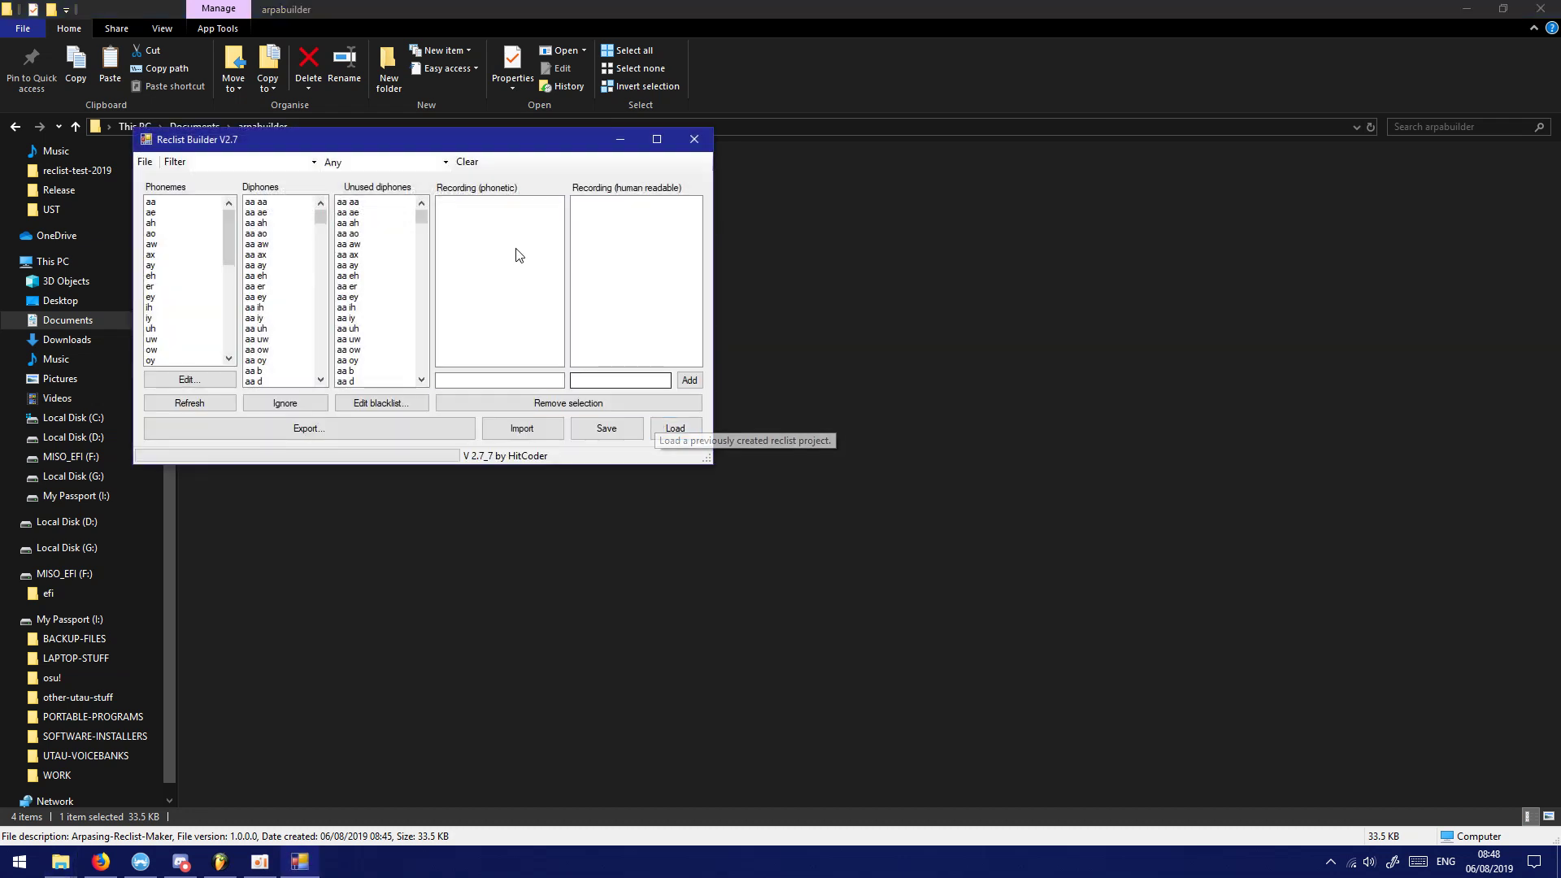
drag(461, 146, 739, 322)
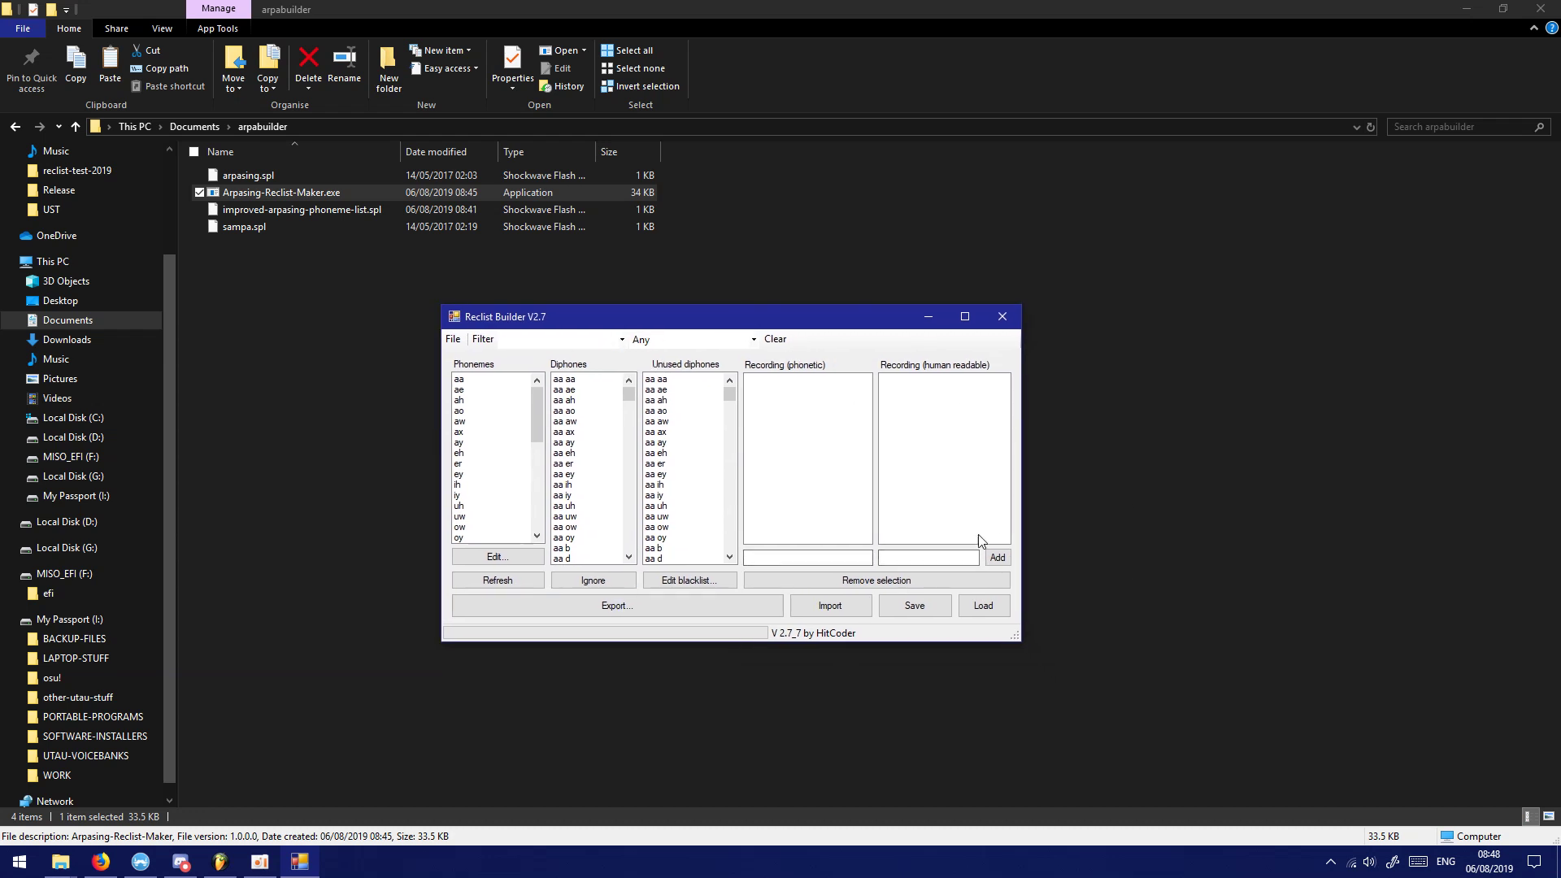
Look over the File menu commands and settle the builder window's position
click(453, 339)
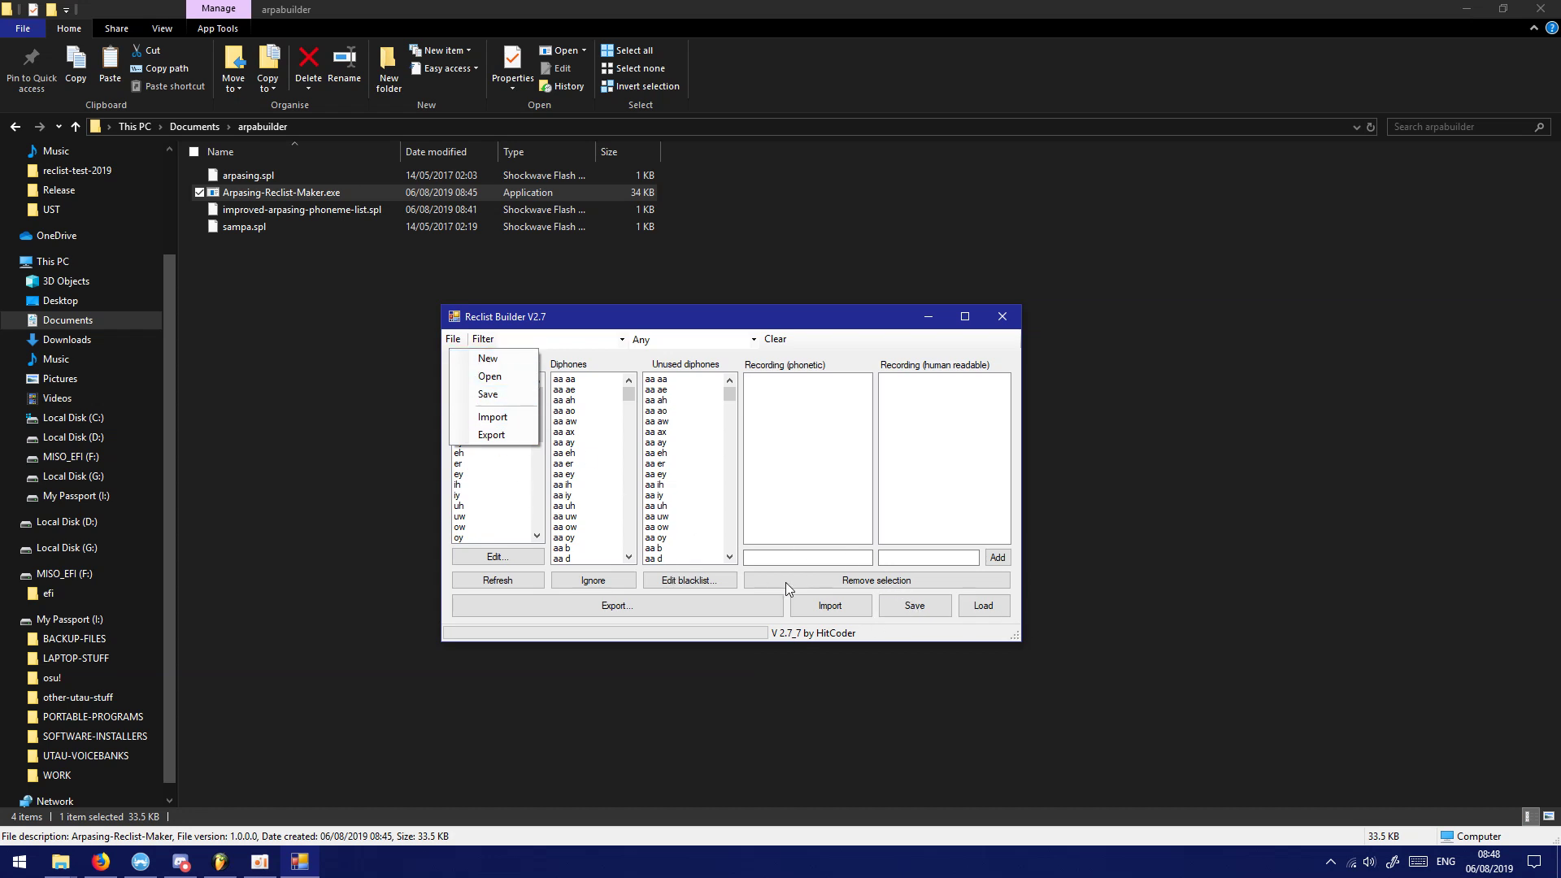
drag(564, 325, 479, 282)
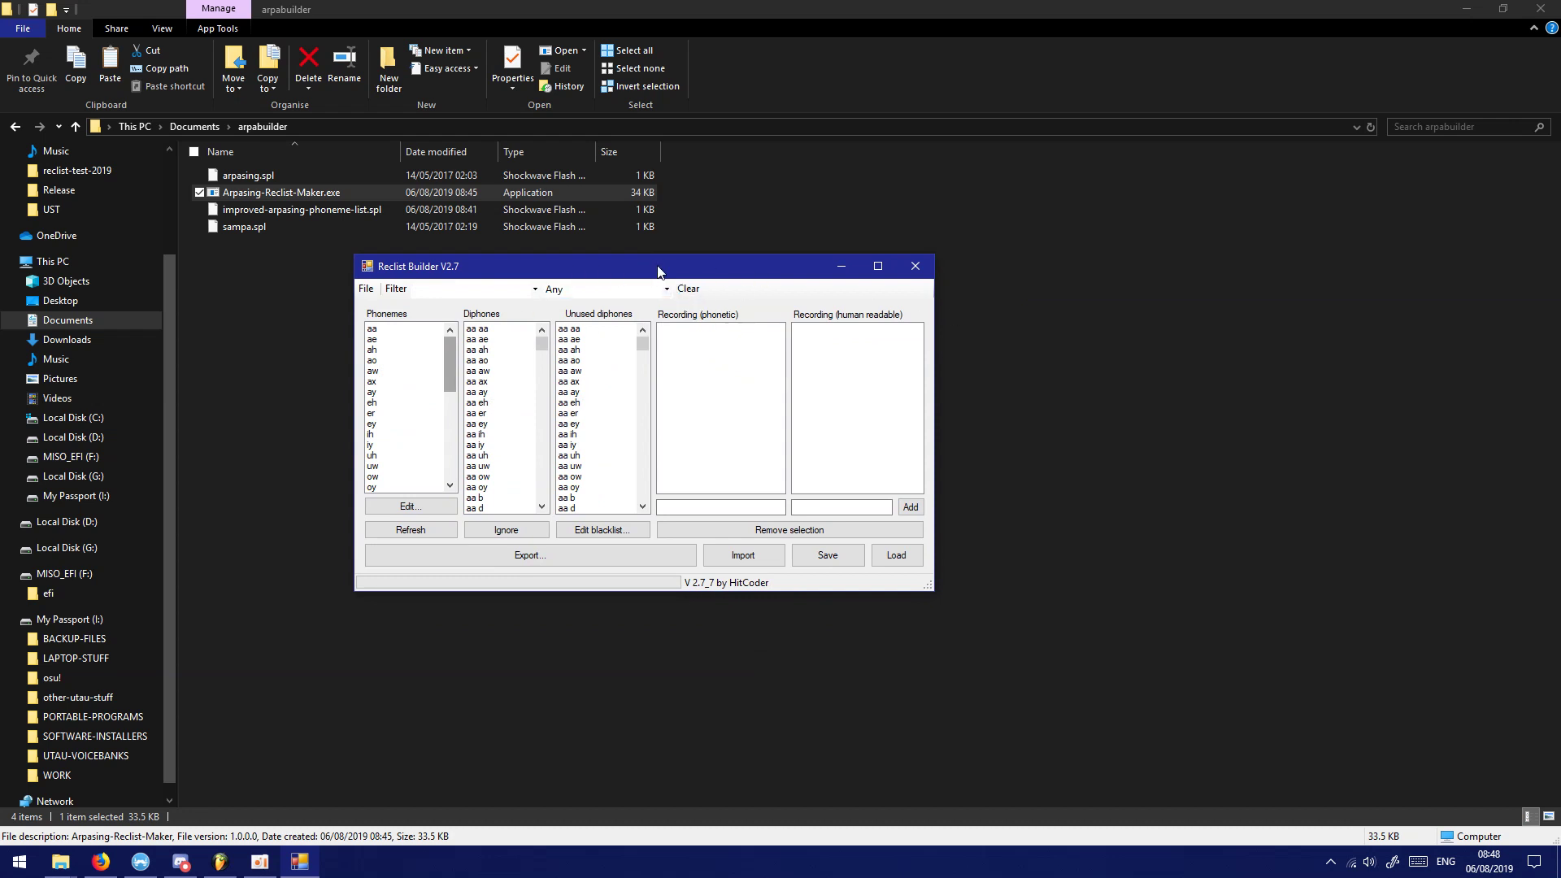
drag(658, 271, 832, 307)
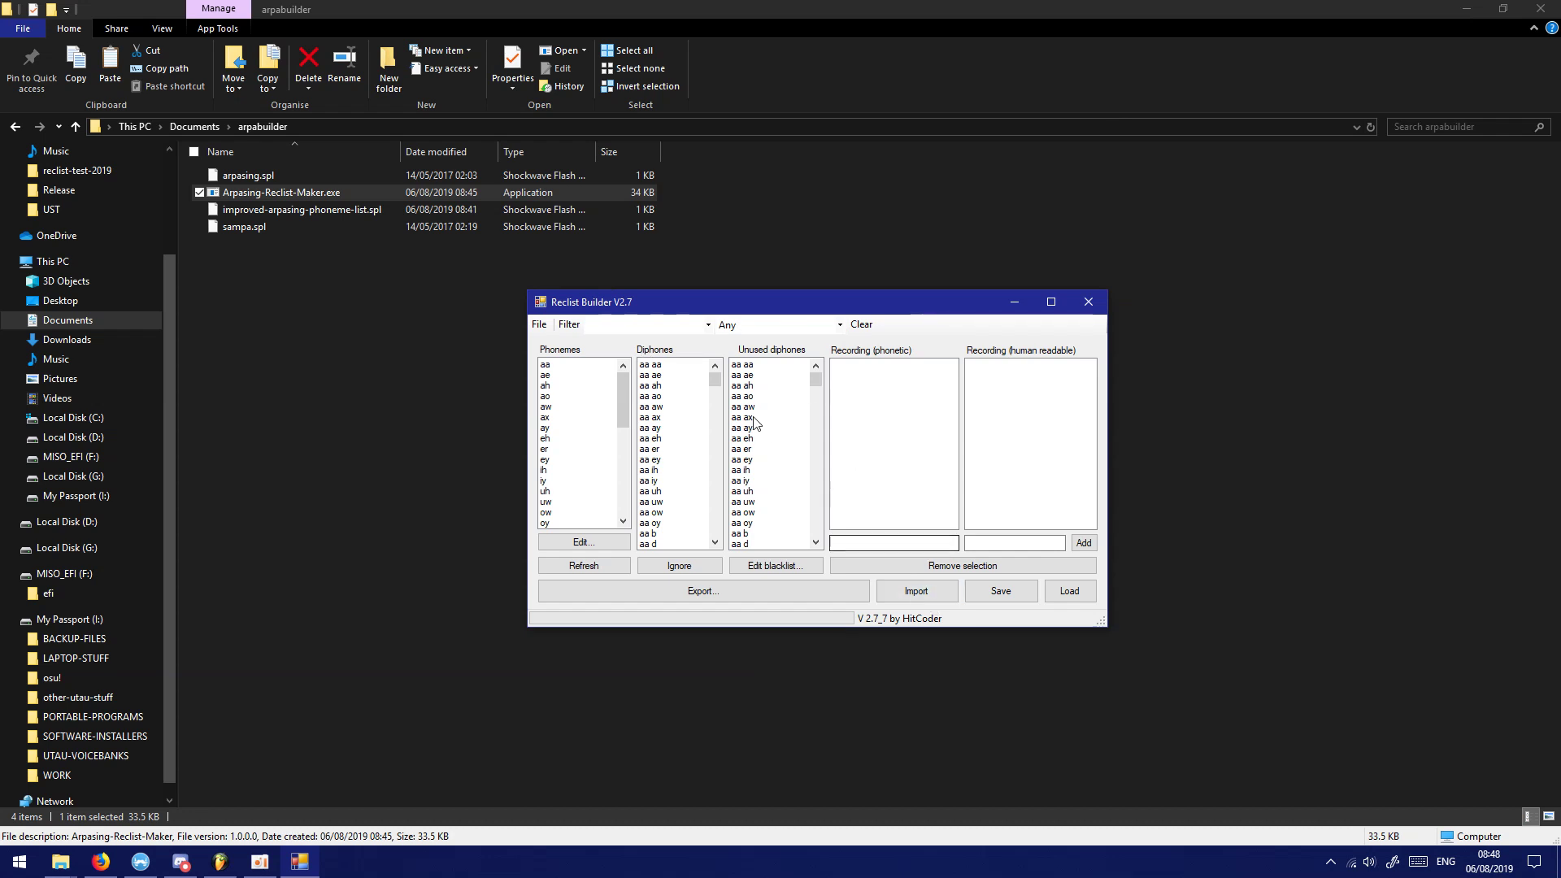
scroll(803, 396, down, 6)
mouse_move(822, 378)
mouse_down()
mouse_move(816, 529)
mouse_move(815, 370)
mouse_up()
mouse_move(716, 374)
mouse_down()
mouse_move(722, 547)
mouse_move(716, 372)
mouse_up()
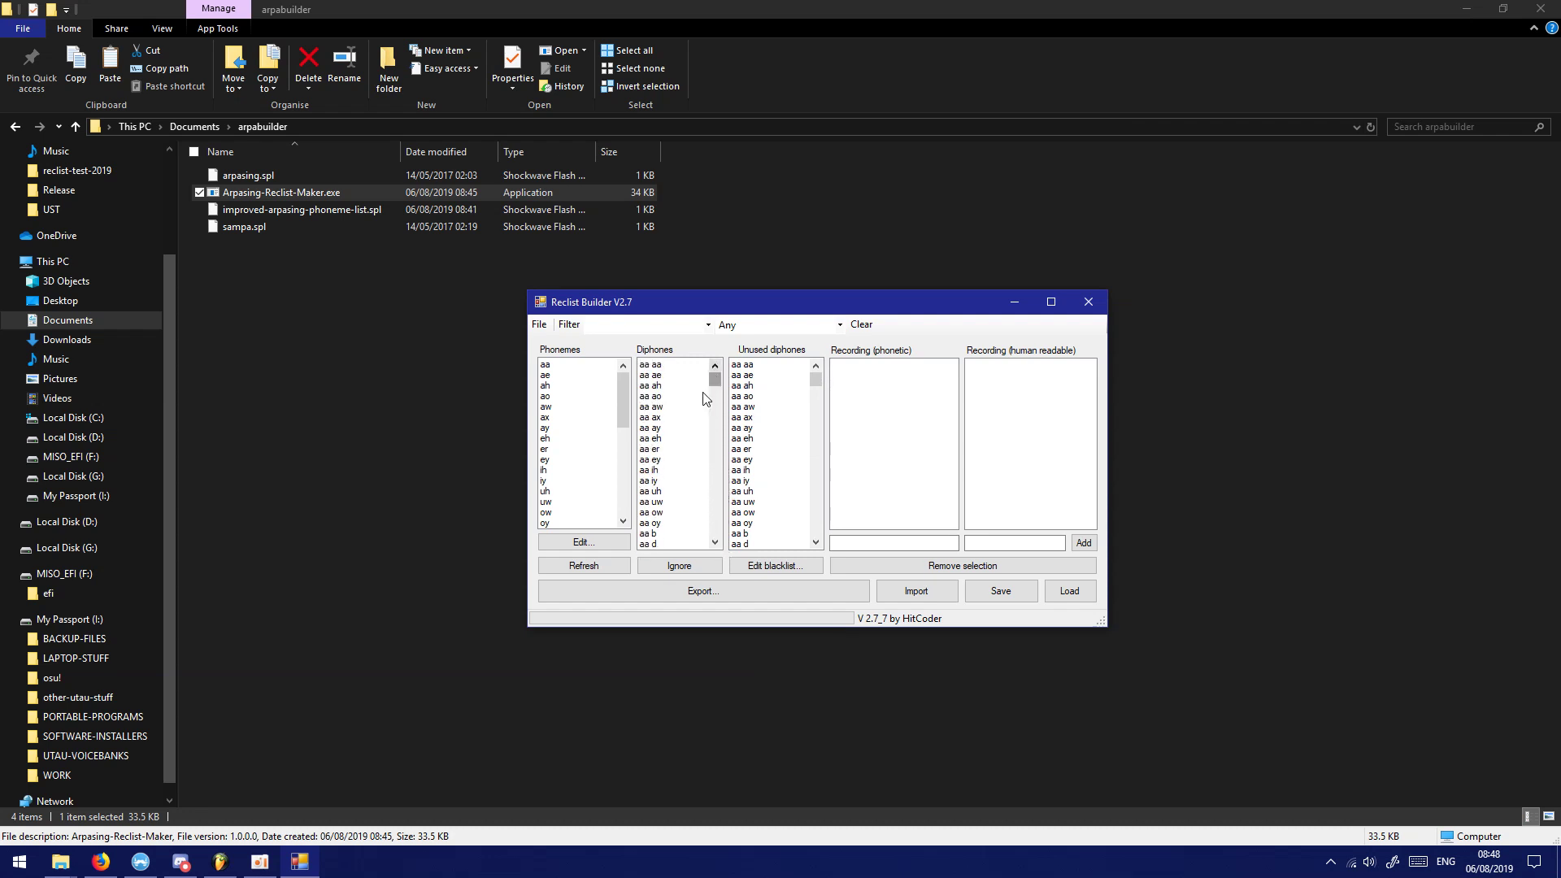
Choose the improved-arpasing-phoneme-list format in the phoneme editor and save it as phonemes.txt
click(591, 543)
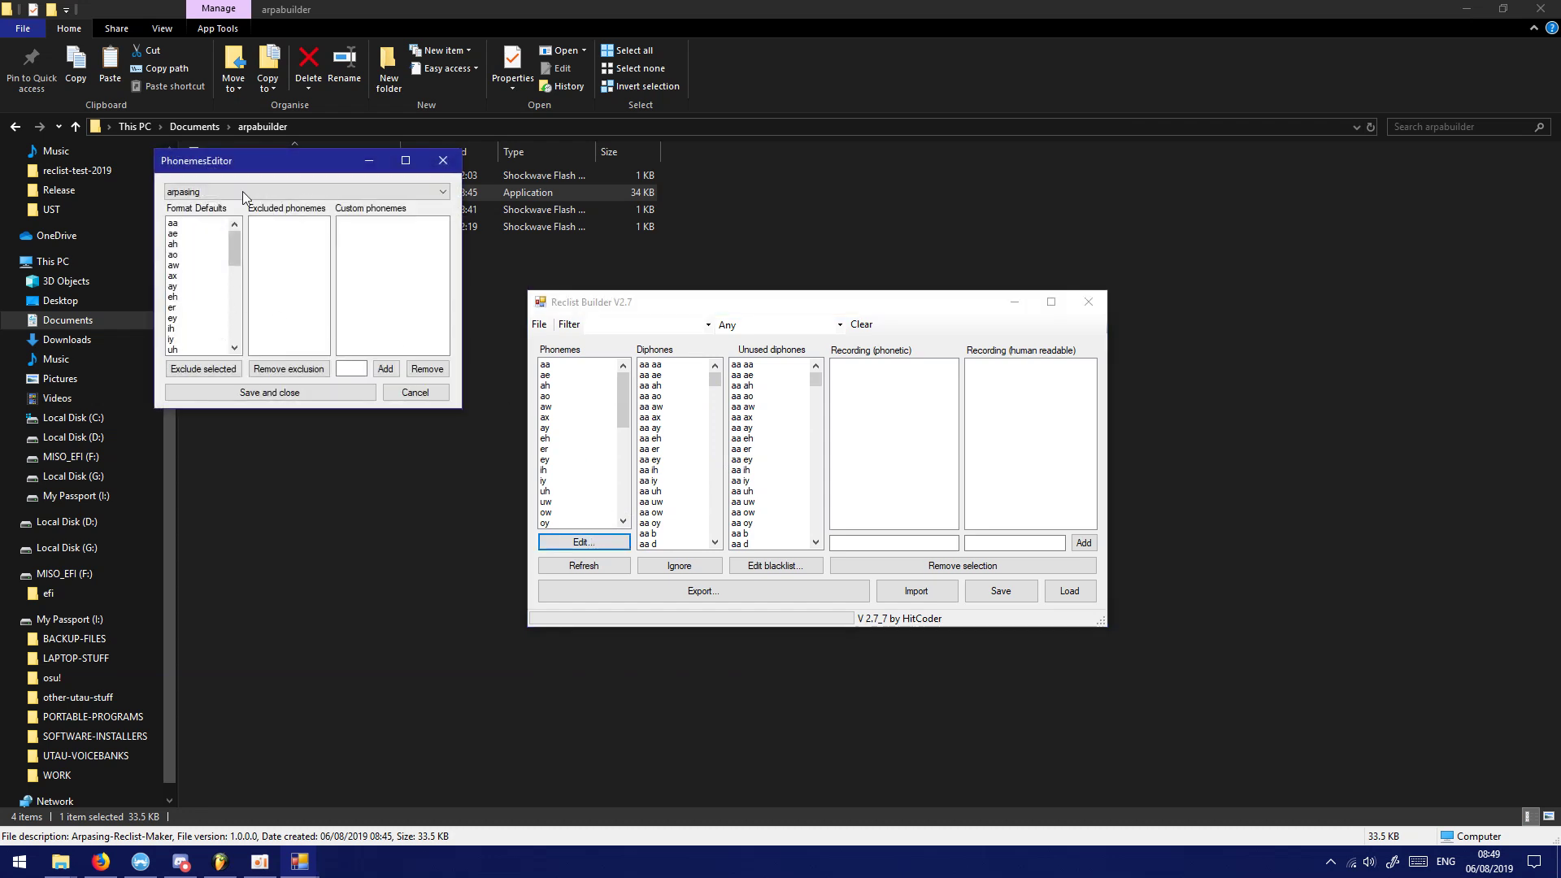
click(244, 192)
click(243, 213)
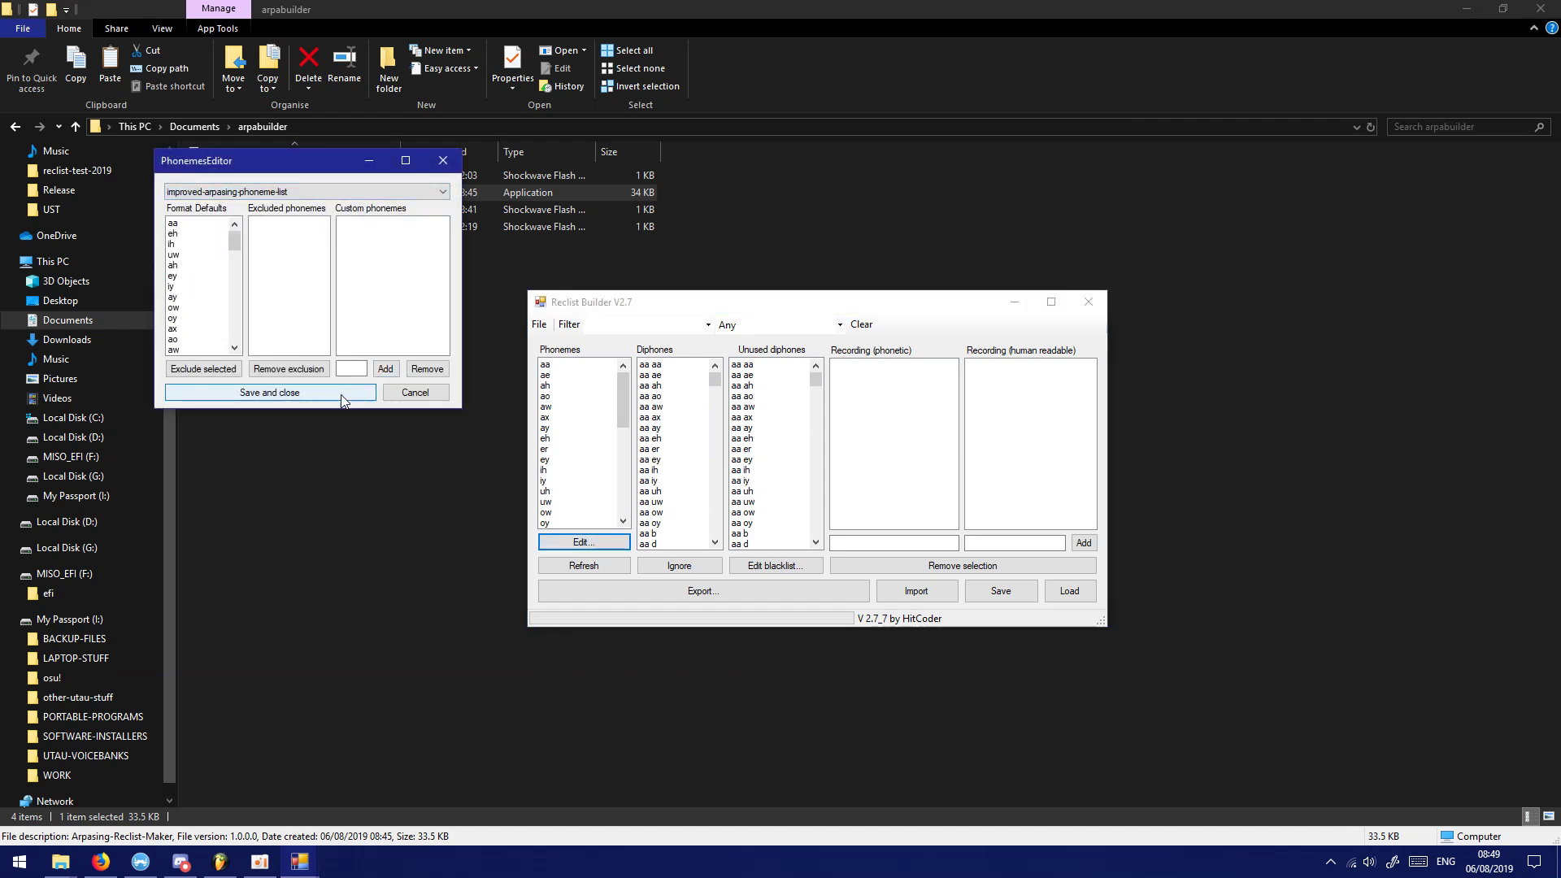
mouse_move(238, 238)
mouse_down()
mouse_move(236, 321)
mouse_move(247, 264)
mouse_move(237, 283)
mouse_move(212, 245)
mouse_up()
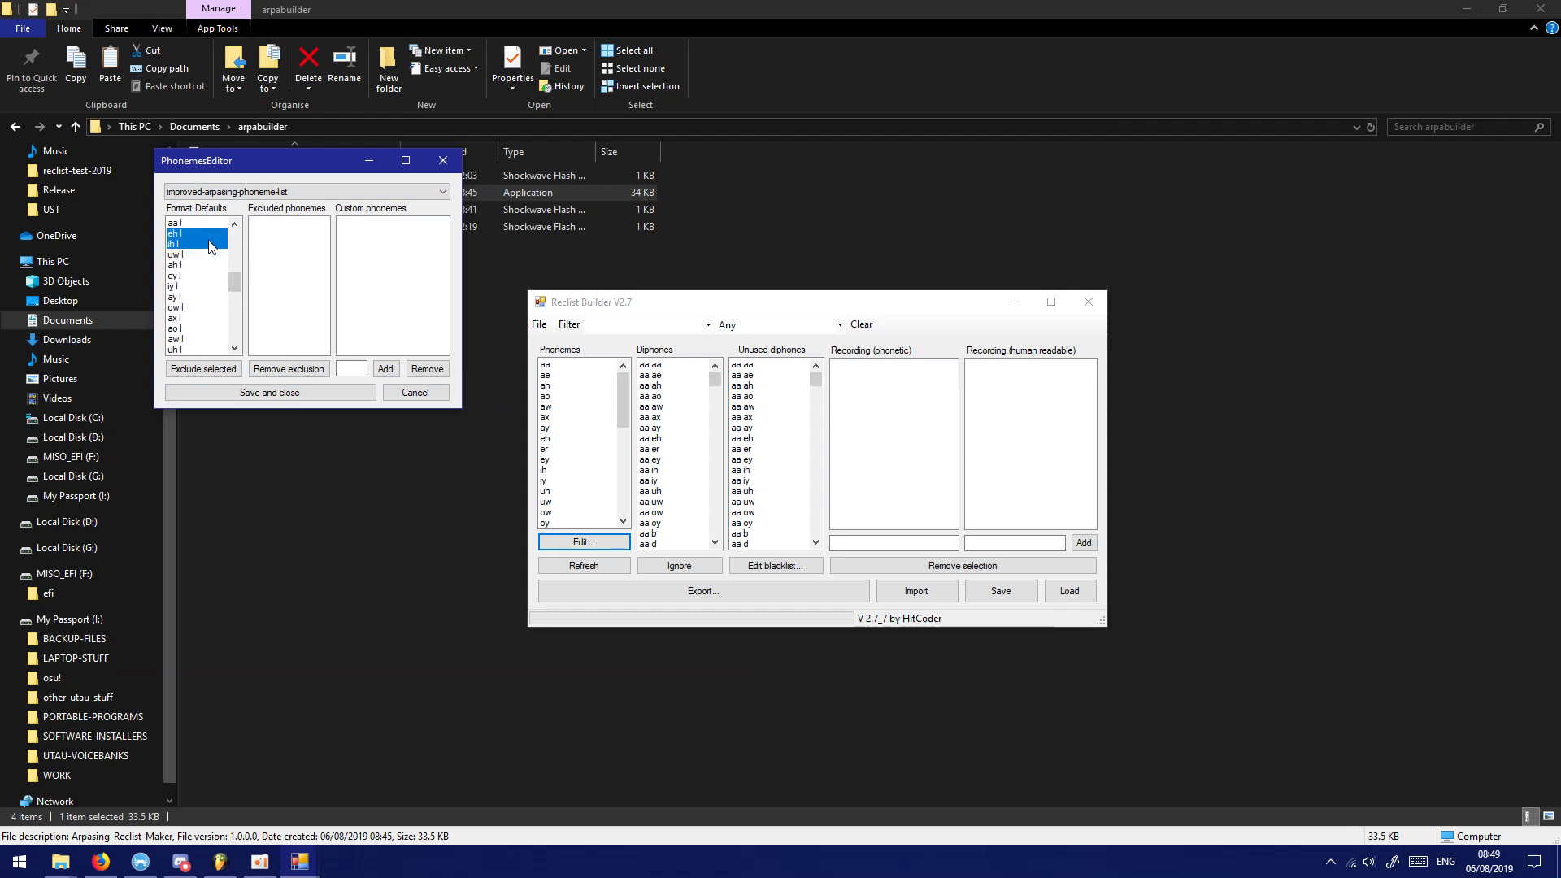
click(206, 369)
click(283, 394)
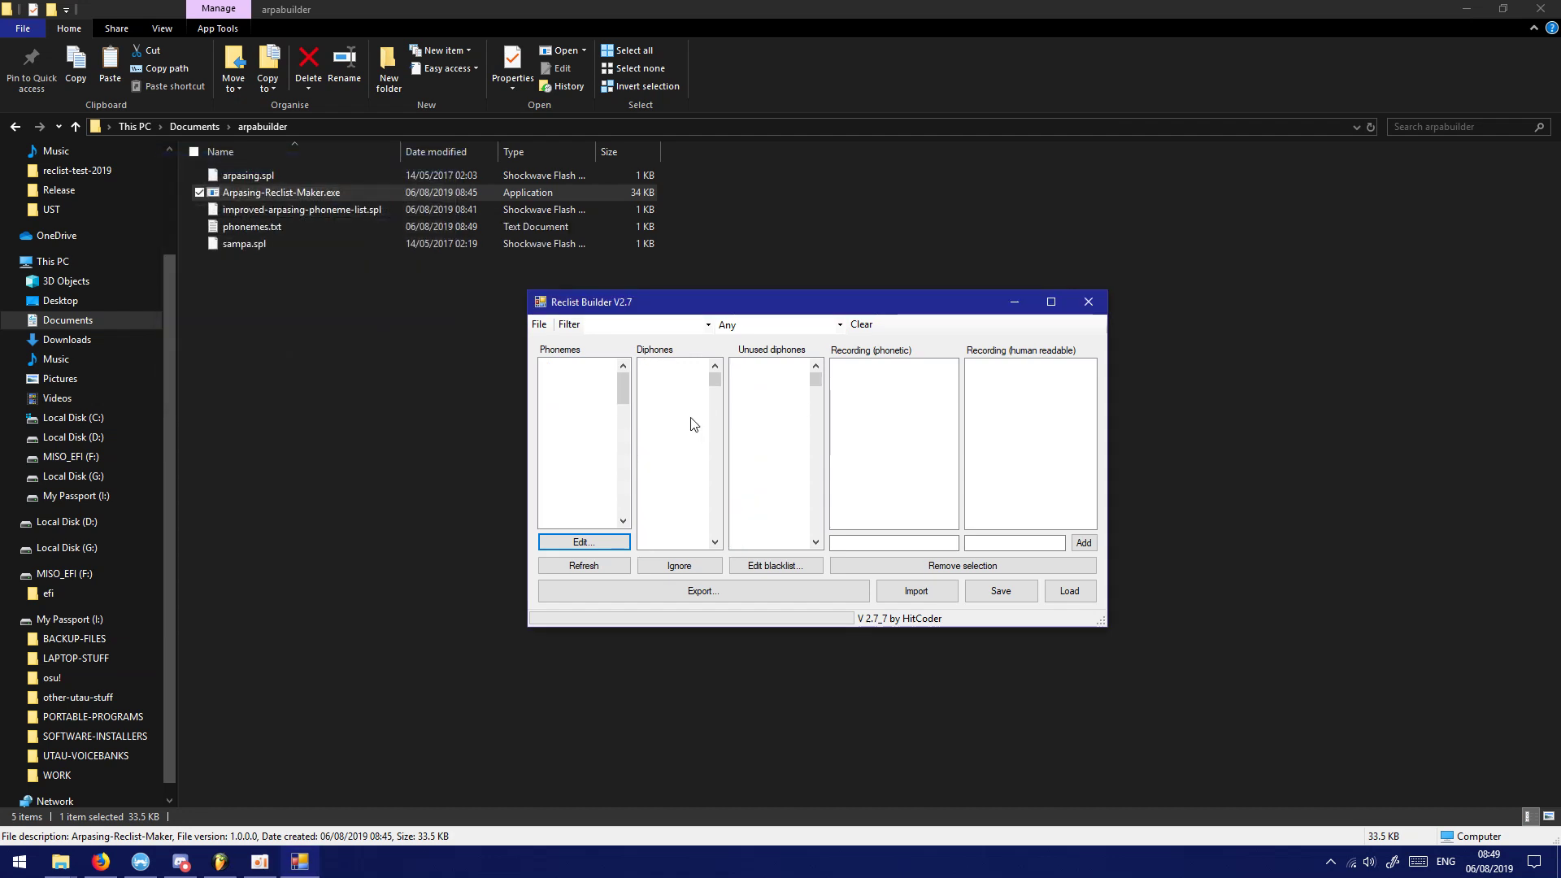
scroll(606, 421, down, 4)
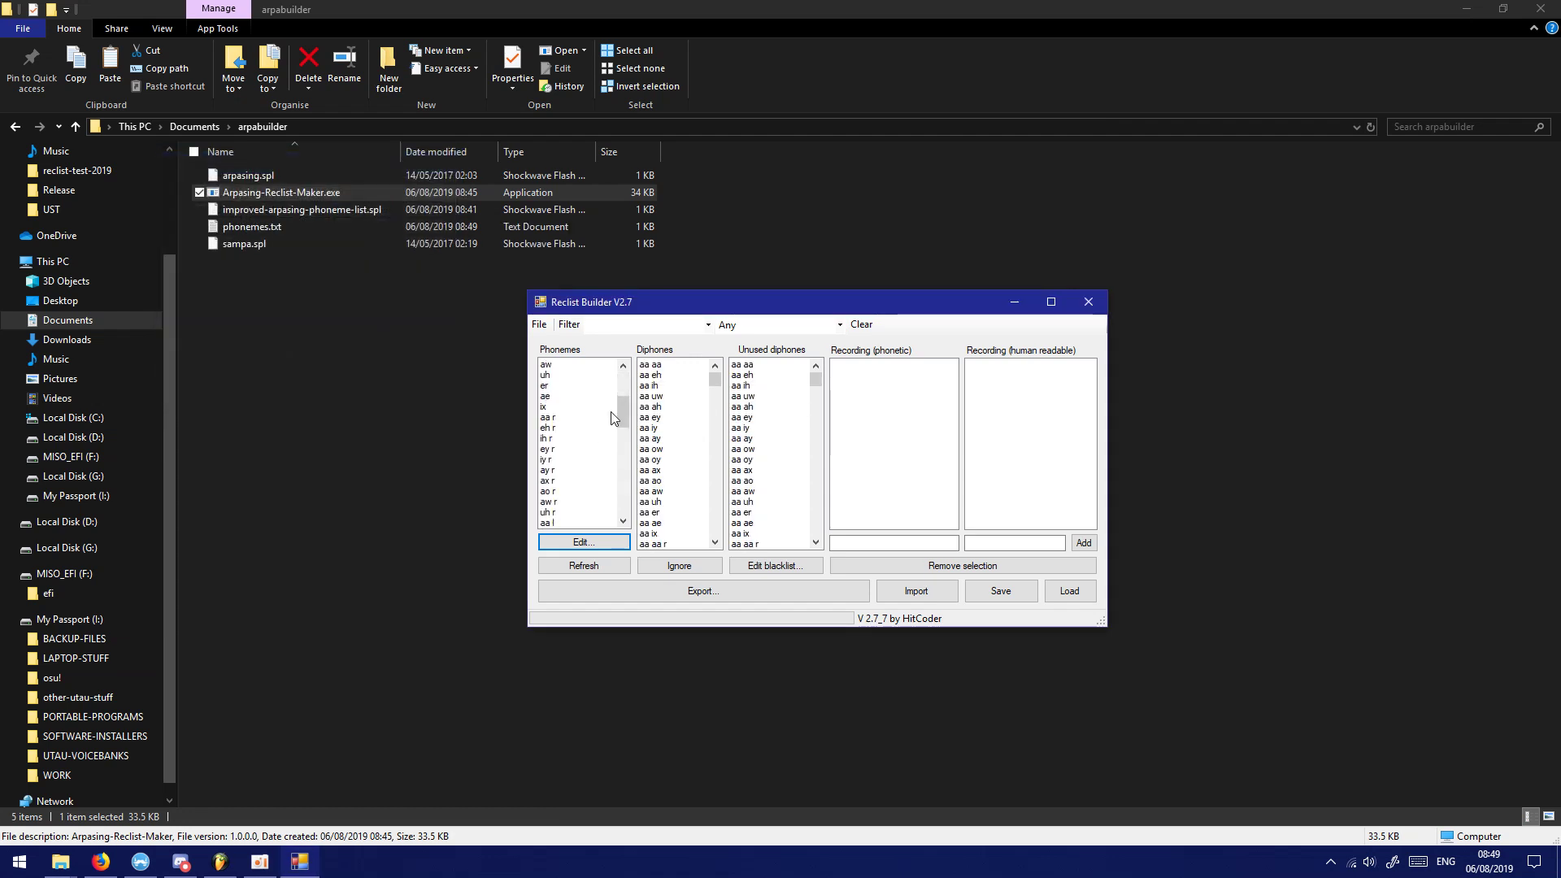
scroll(618, 407, up, 4)
drag(714, 378, 726, 496)
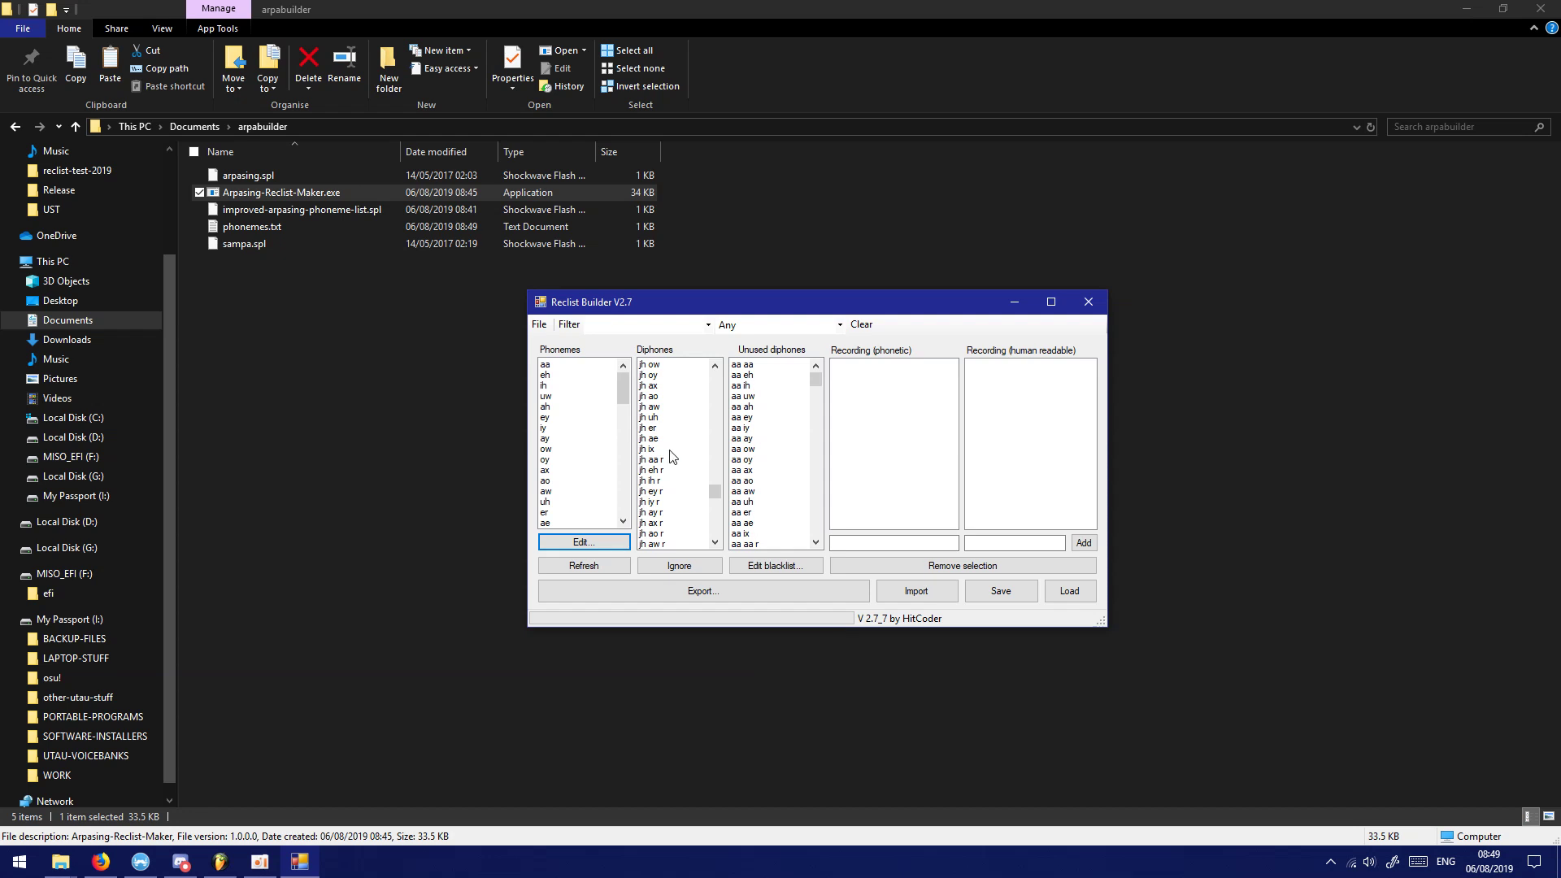
click(925, 543)
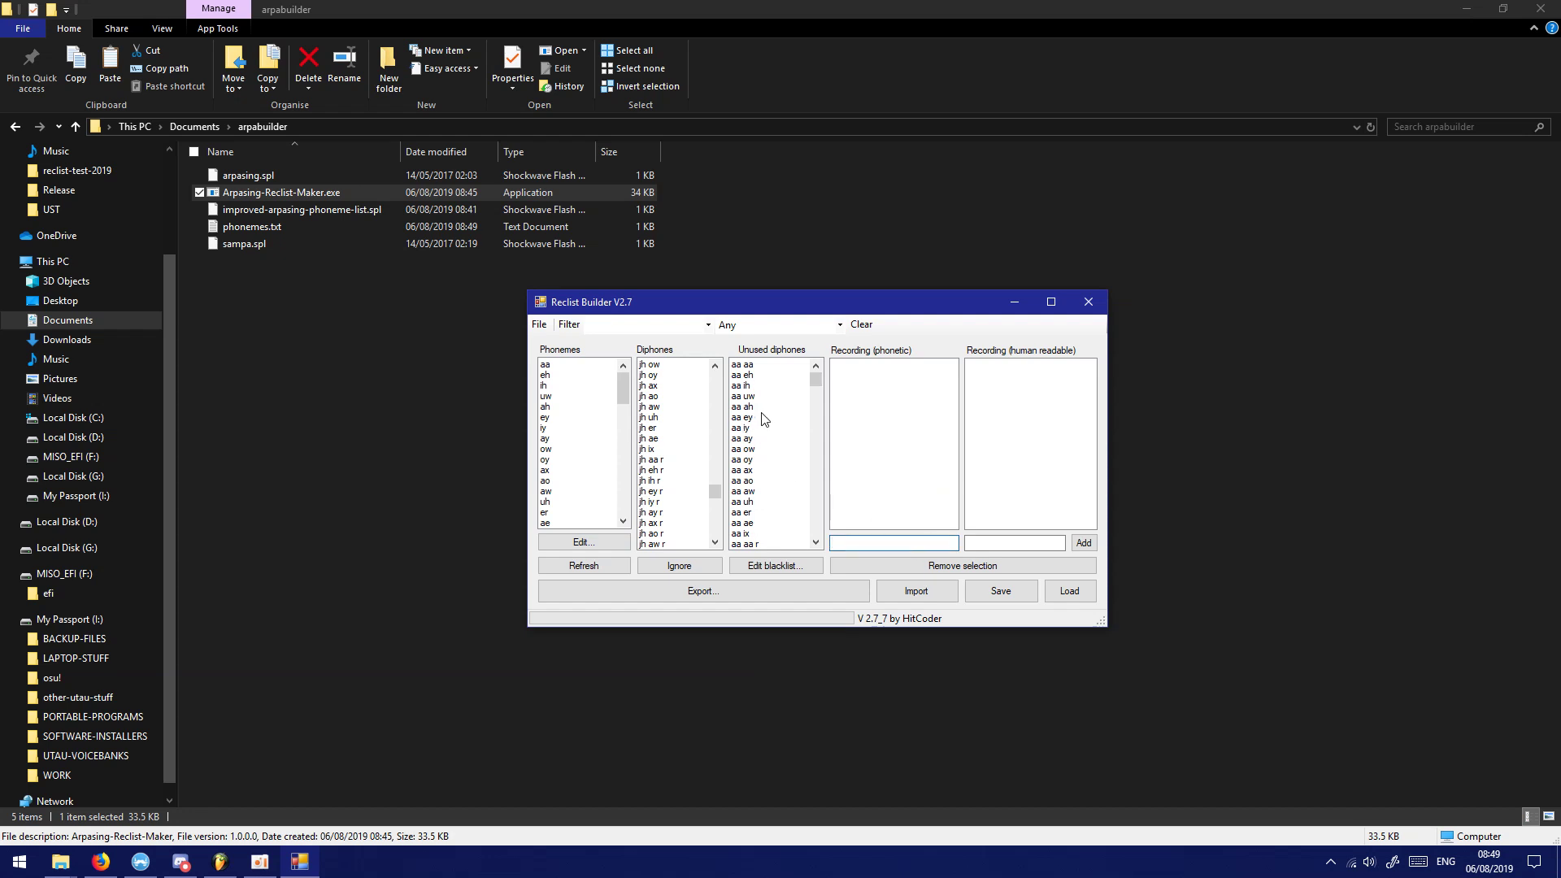
click(561, 365)
drag(623, 389, 577, 357)
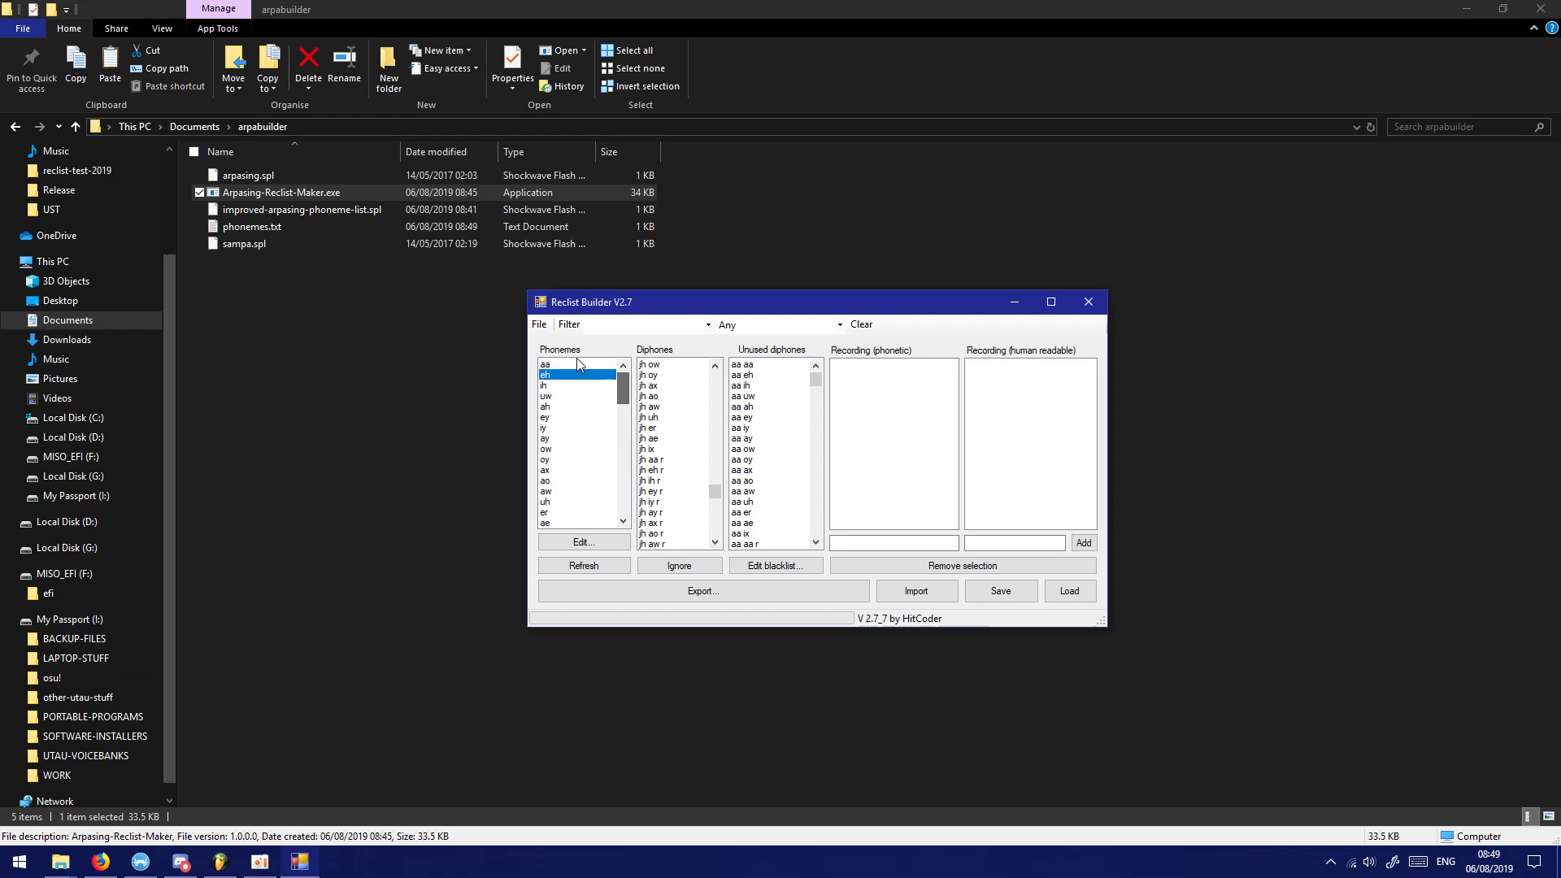
click(567, 365)
key(Down)
key(Down)
key(Down)
key(Down)
key(Down)
key(Down)
key(Down)
key(Down)
key(Down)
key(Down)
key(Down)
key(Down)
key(Down)
key(Down)
key(Down)
key(Down)
key(Down)
key(Down)
key(Down)
key(Down)
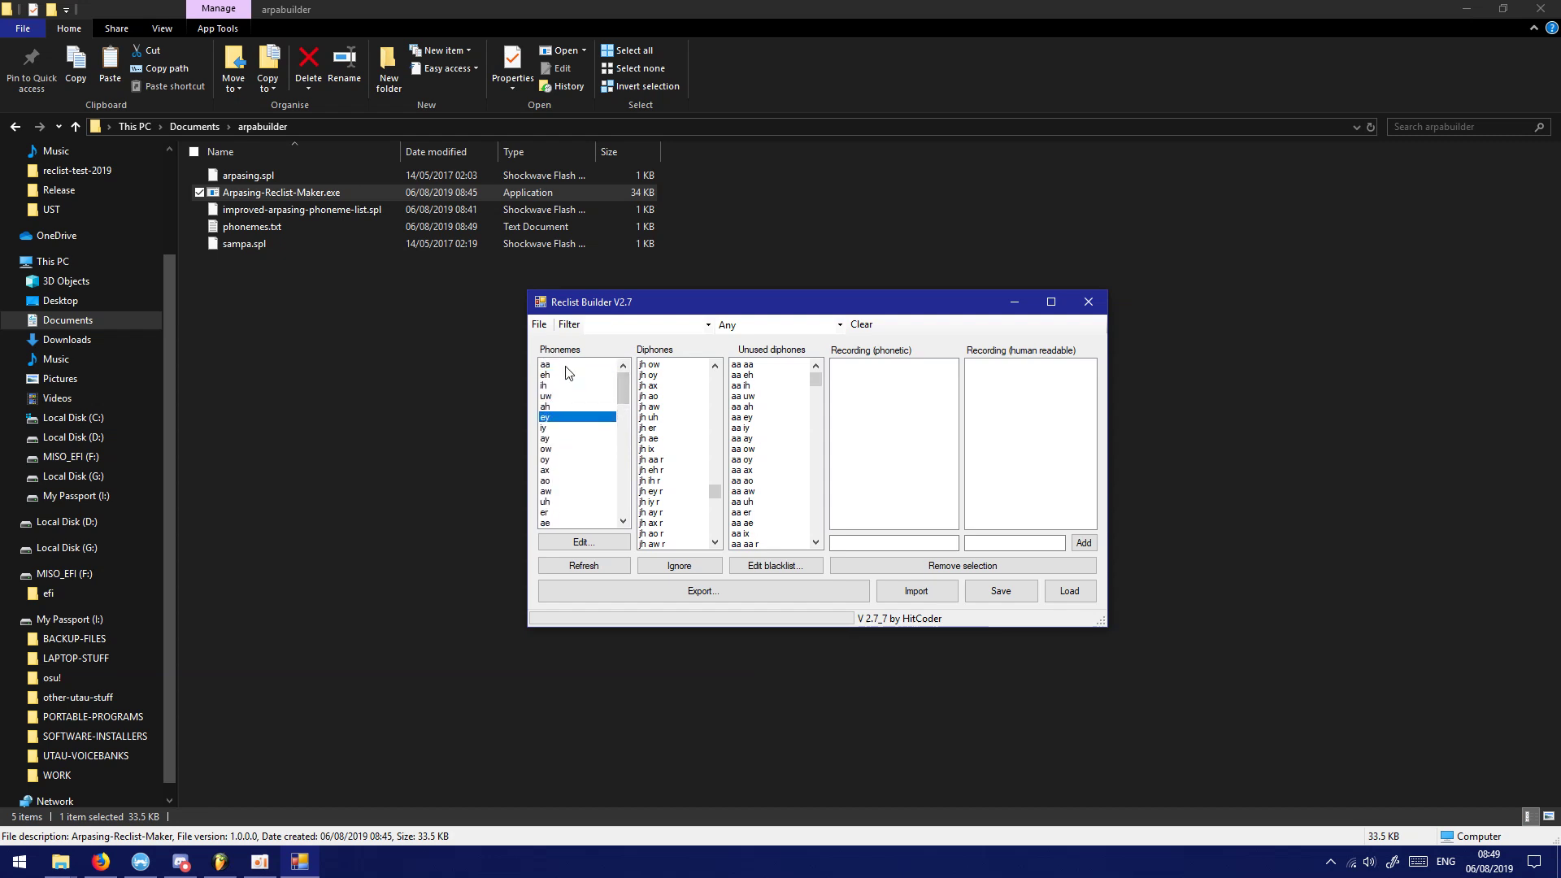
key(Down)
key(Down)
key(Down)
key(Down)
key(Down)
key(Down)
key(Down)
key(Down)
key(Down)
key(Down)
key(Down)
key(Down)
key(Down)
key(Down)
key(Down)
key(Down)
key(Down)
key(Down)
key(Down)
key(Down)
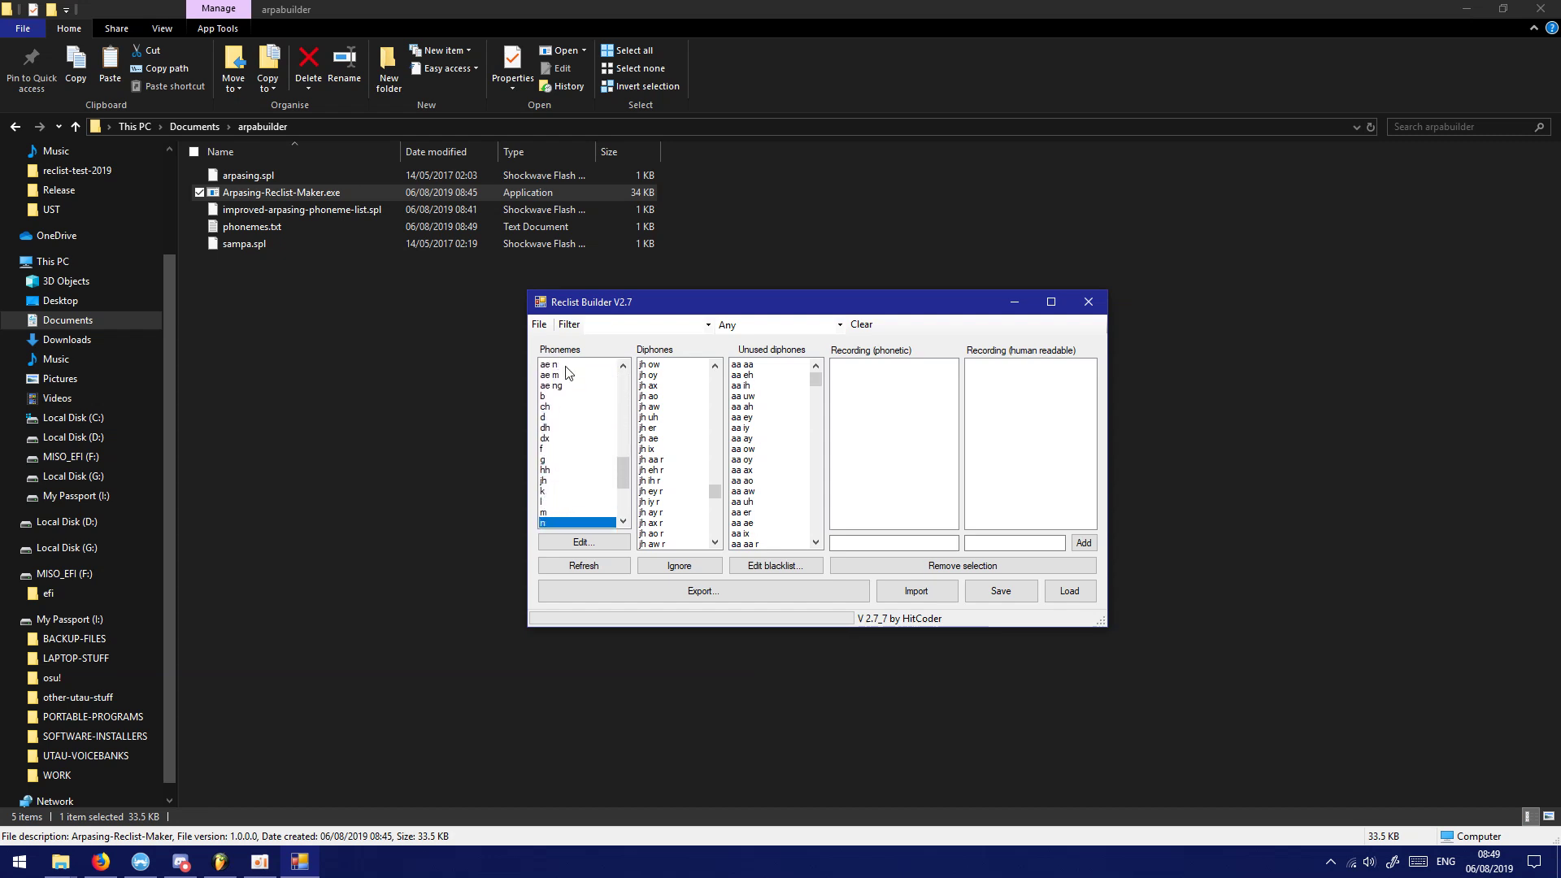
click(597, 563)
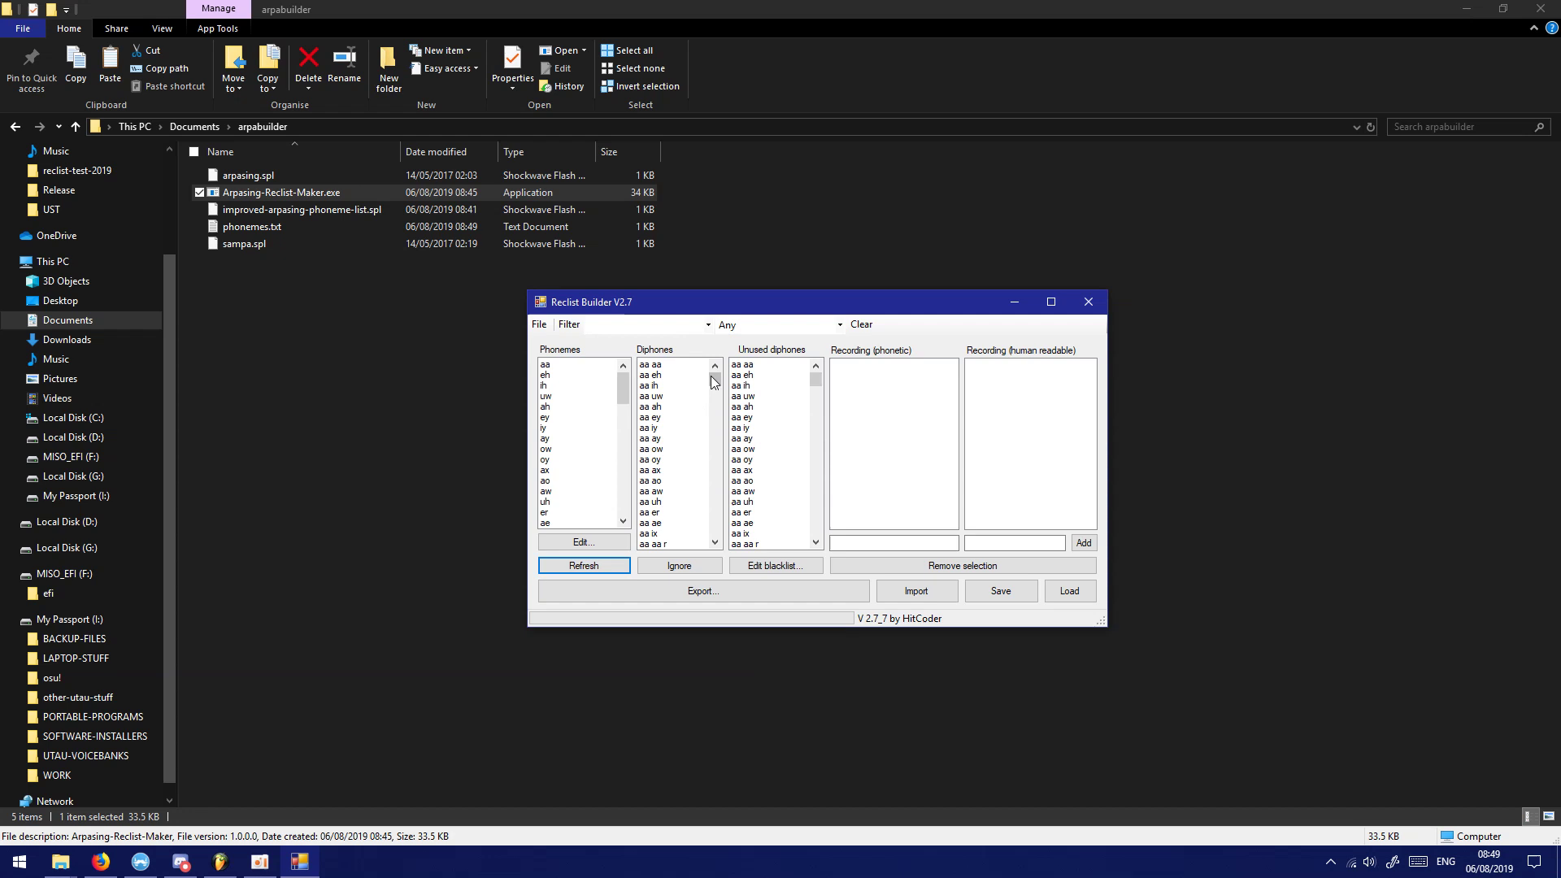
mouse_move(713, 378)
mouse_down()
mouse_move(722, 546)
mouse_move(717, 366)
mouse_up()
mouse_move(817, 379)
mouse_down()
mouse_move(833, 529)
mouse_move(832, 370)
mouse_up()
drag(815, 378, 809, 552)
Add the recording 'p aa r k d aa r y aa l' with readable text 'parked are y'all'
click(864, 543)
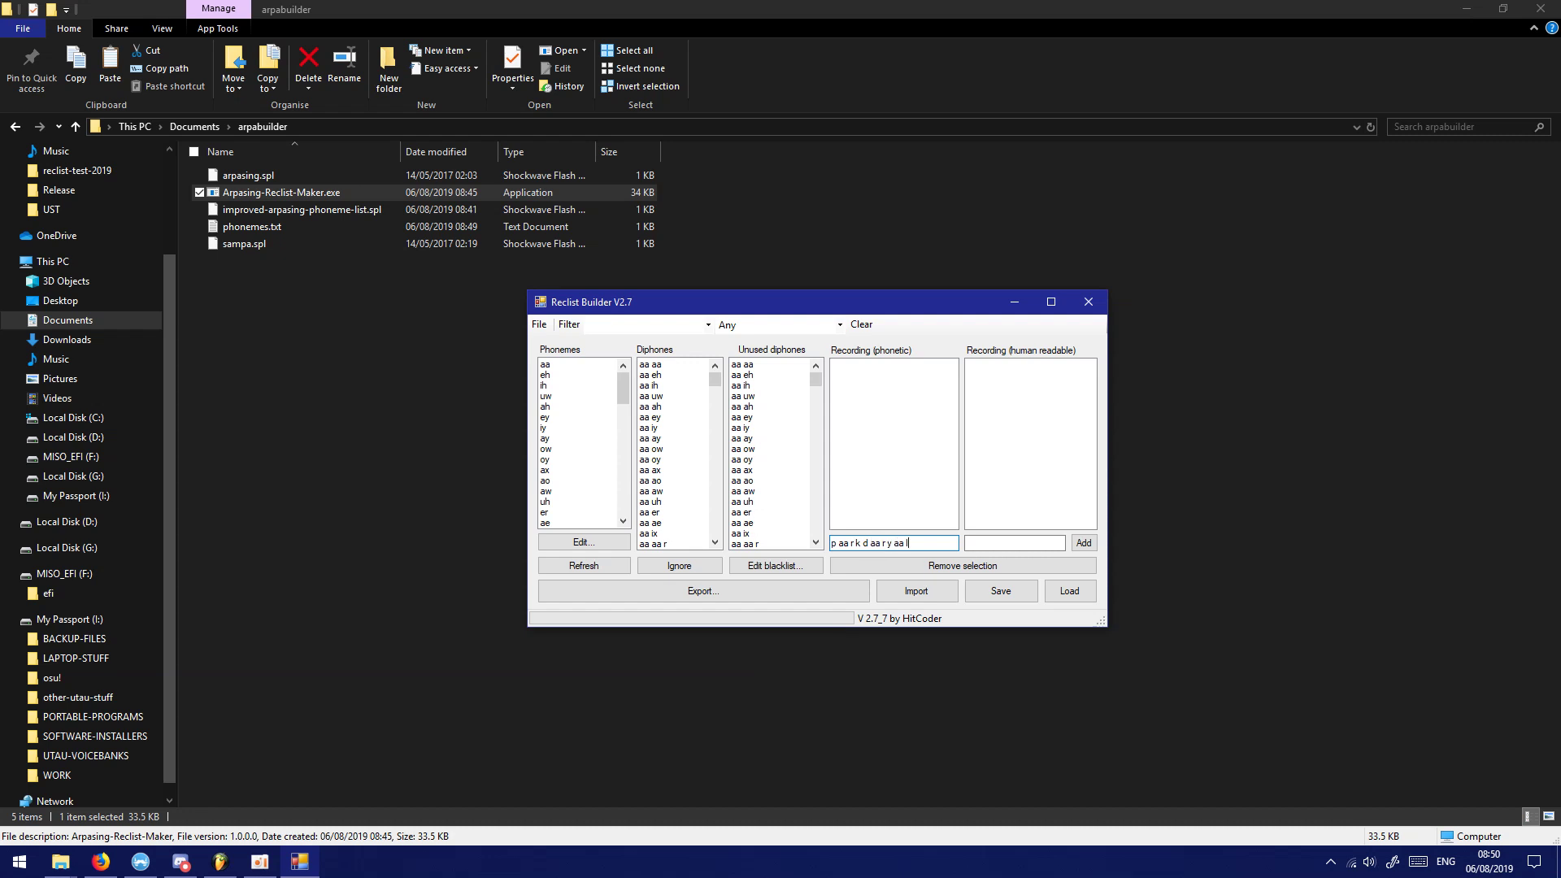
key(Tab)
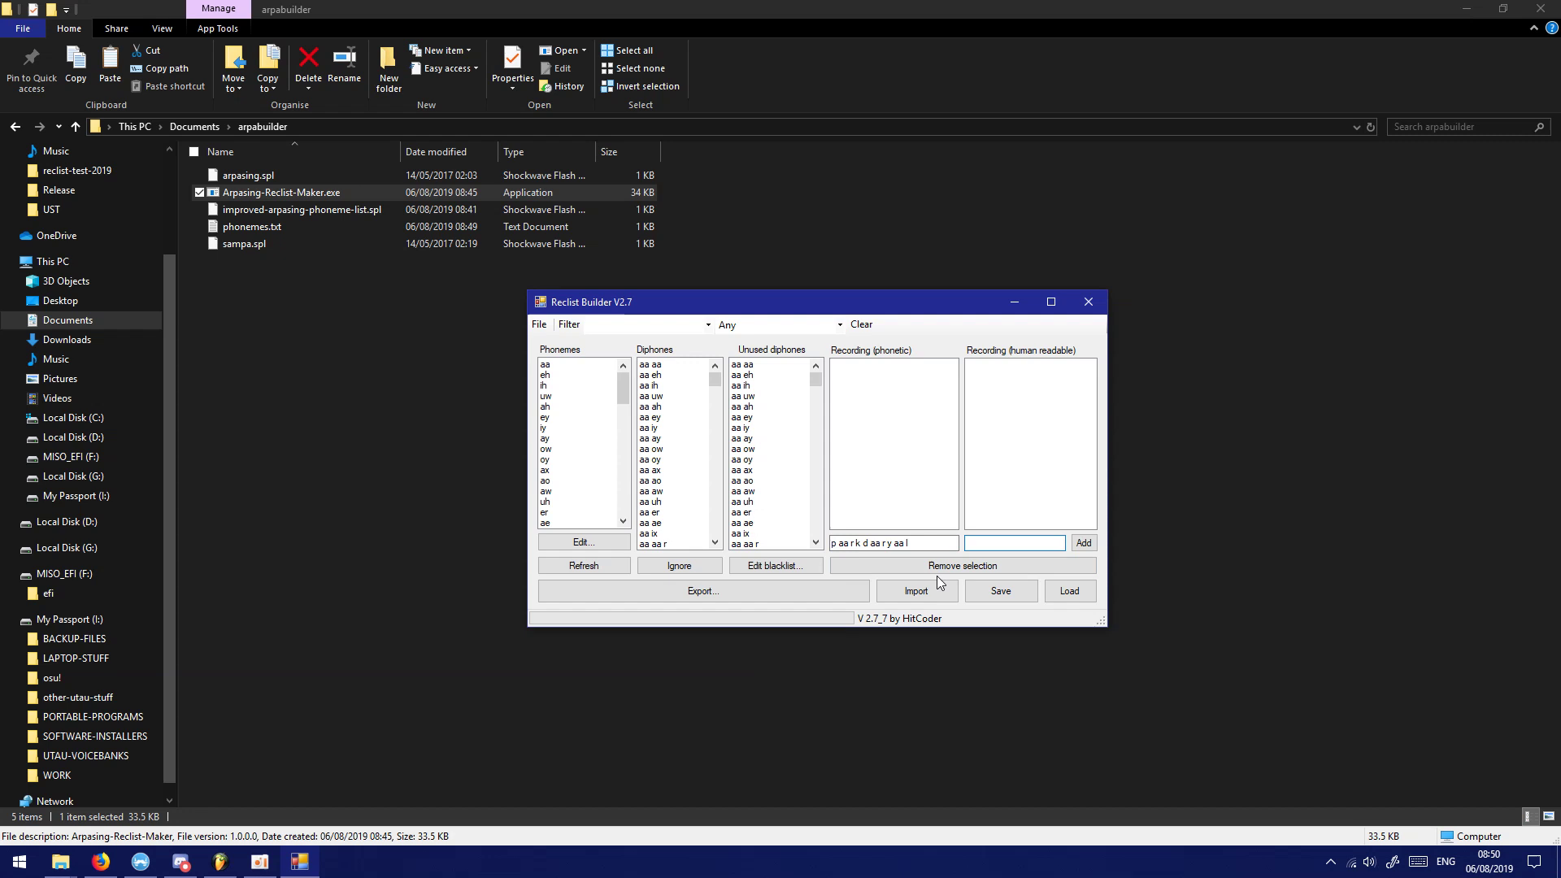
text(y'all)
click(1084, 543)
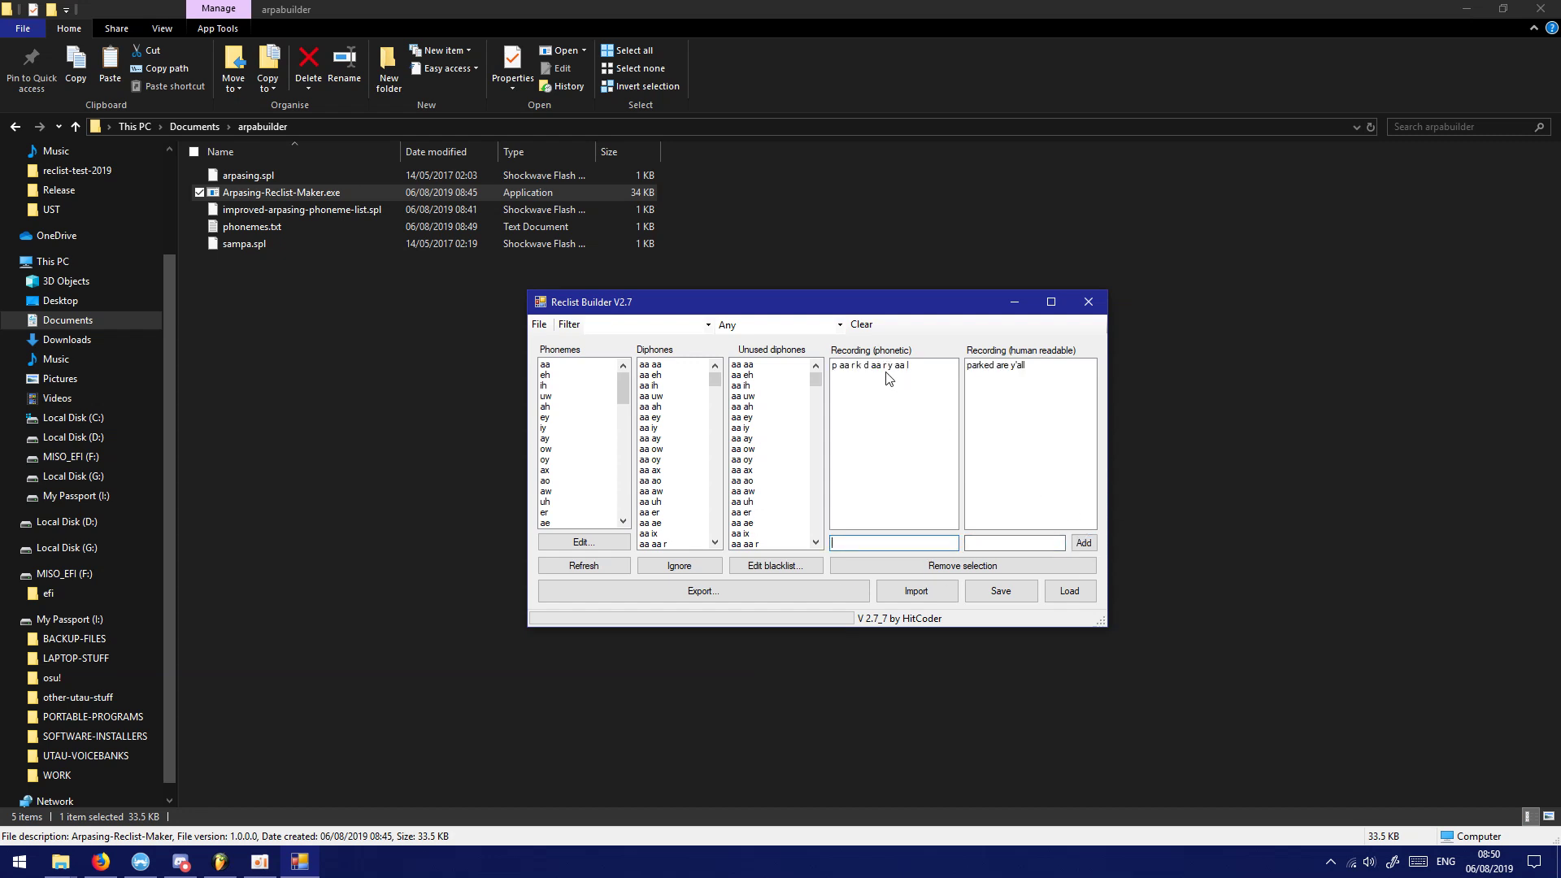
drag(817, 380, 816, 505)
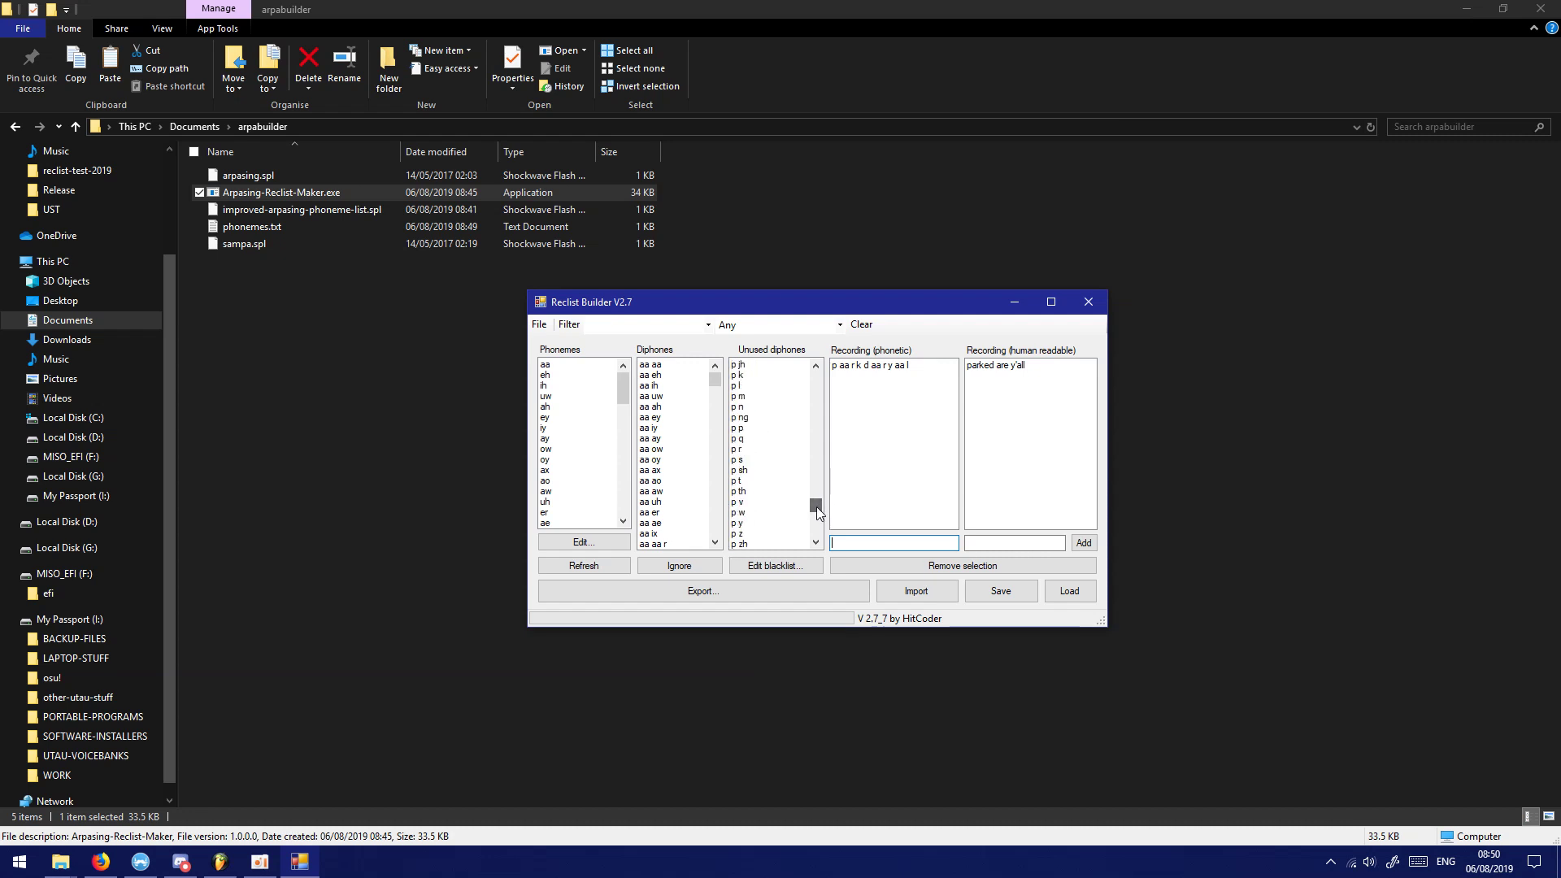
scroll(795, 463, down, 3)
scroll(764, 452, up, 2)
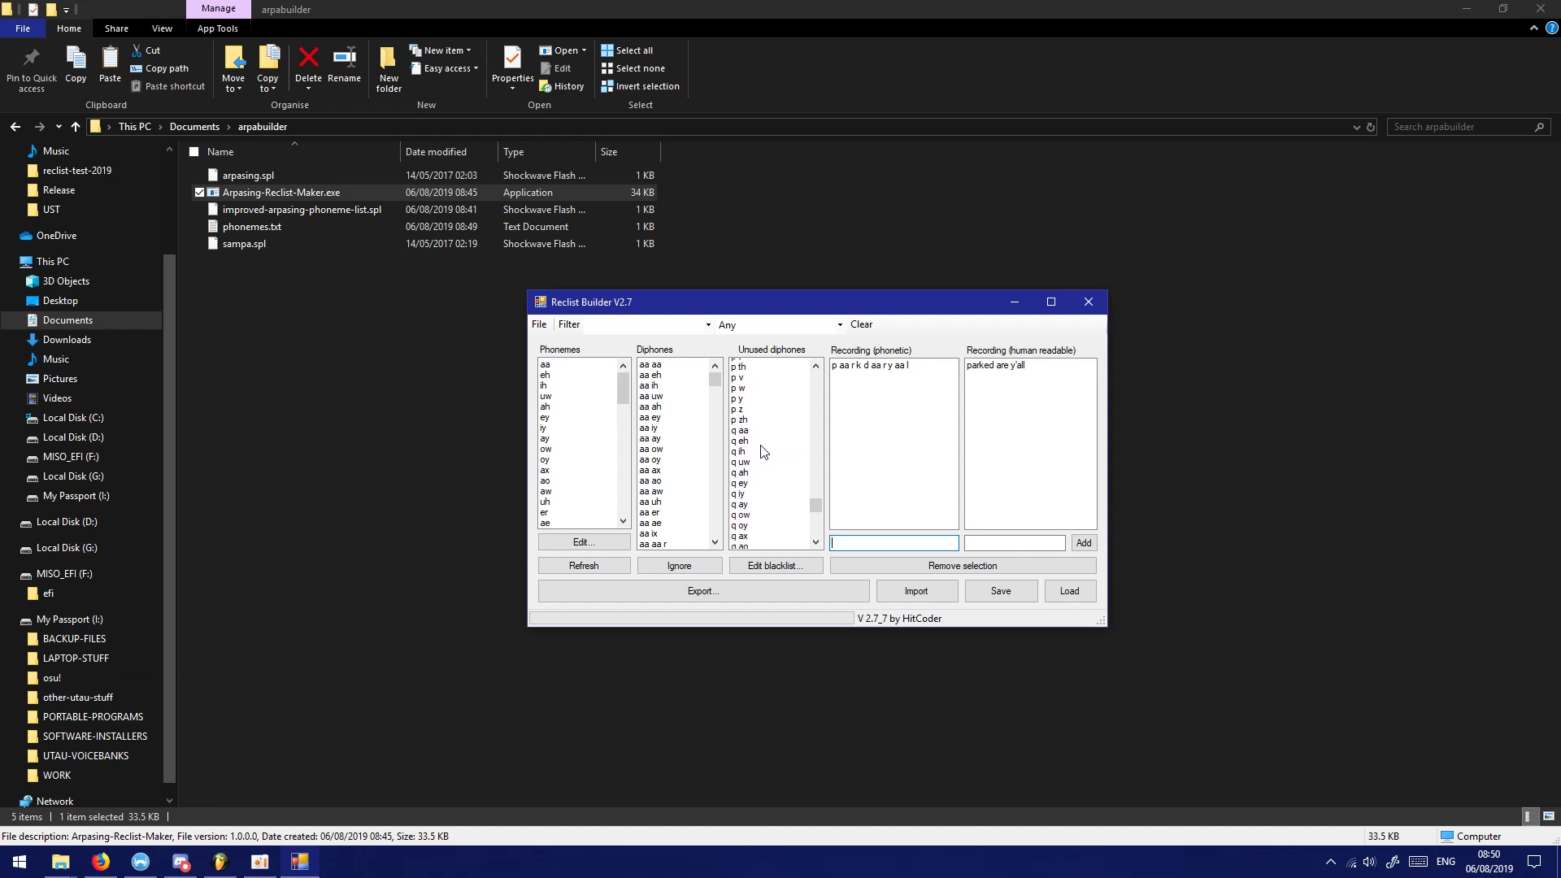
scroll(766, 452, up, 8)
scroll(777, 480, up, 8)
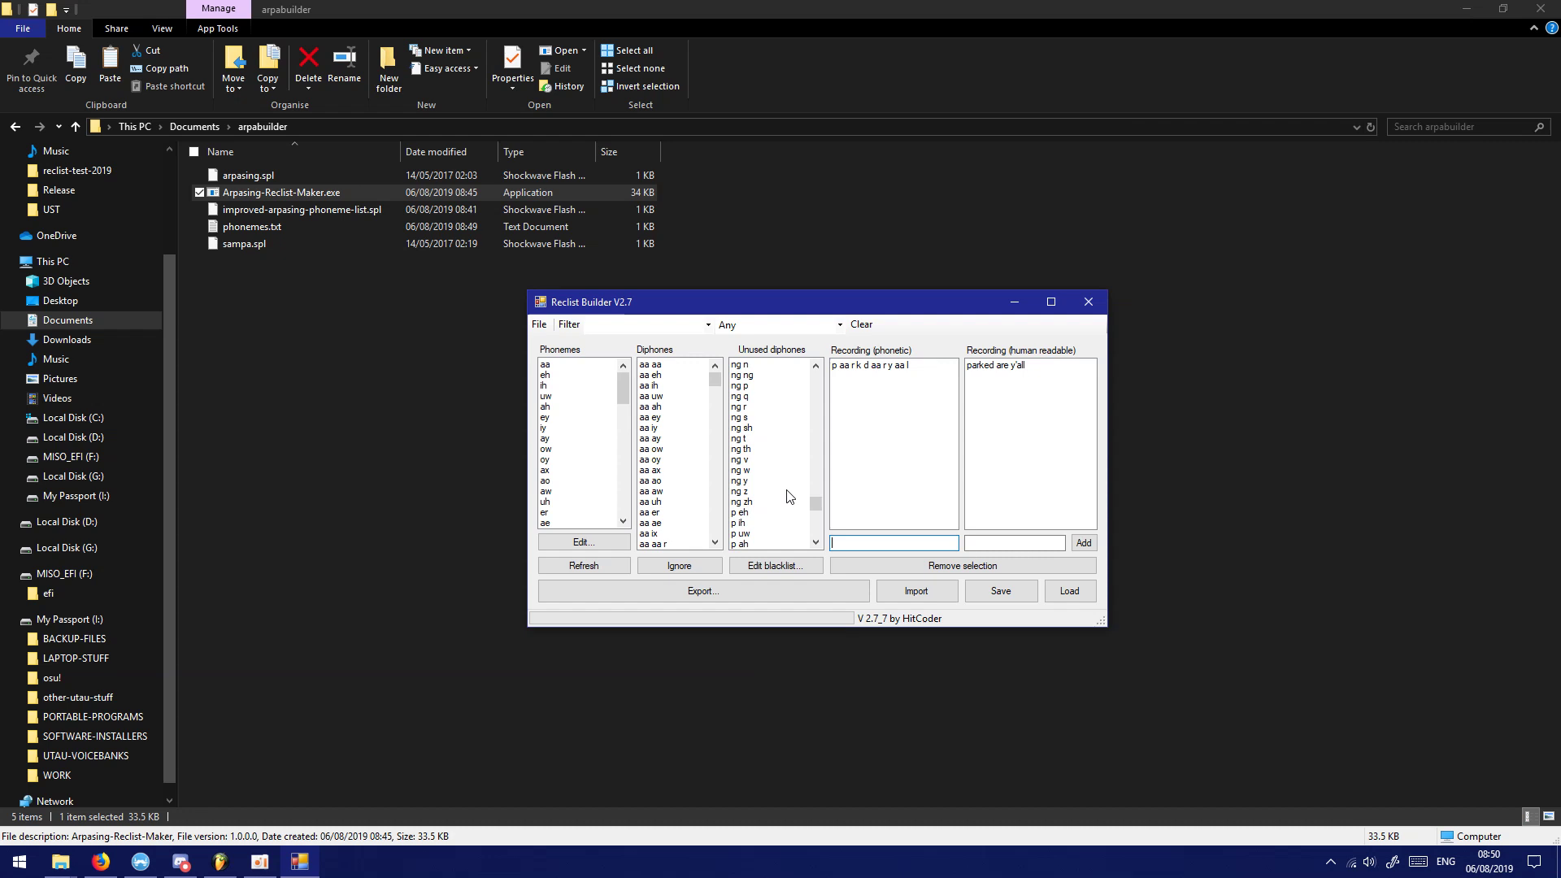
scroll(776, 488, down, 1)
click(754, 484)
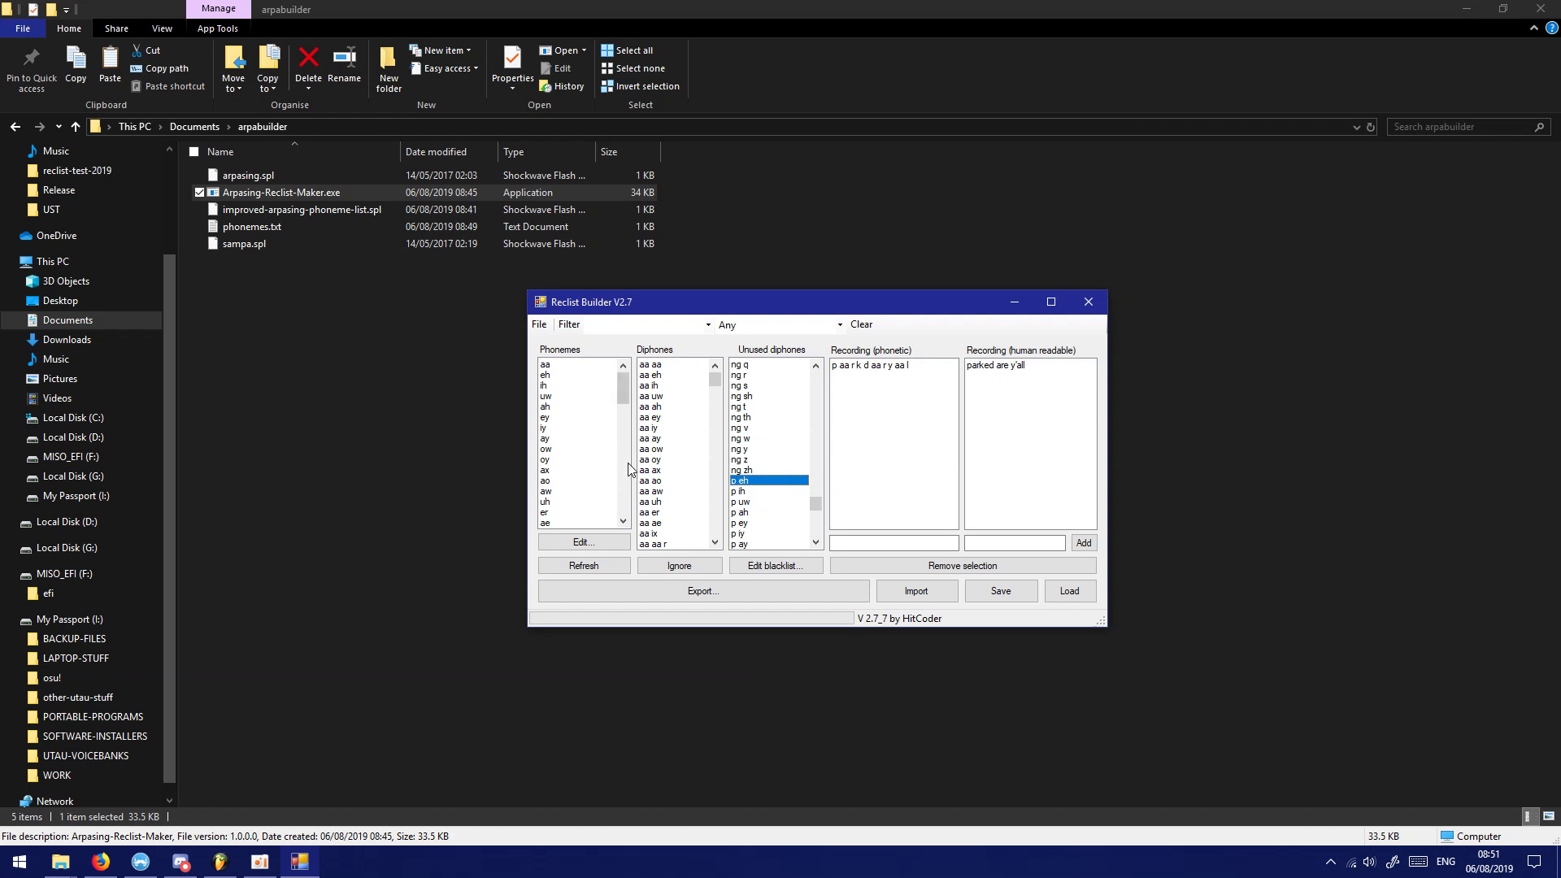
scroll(787, 502, down, 2)
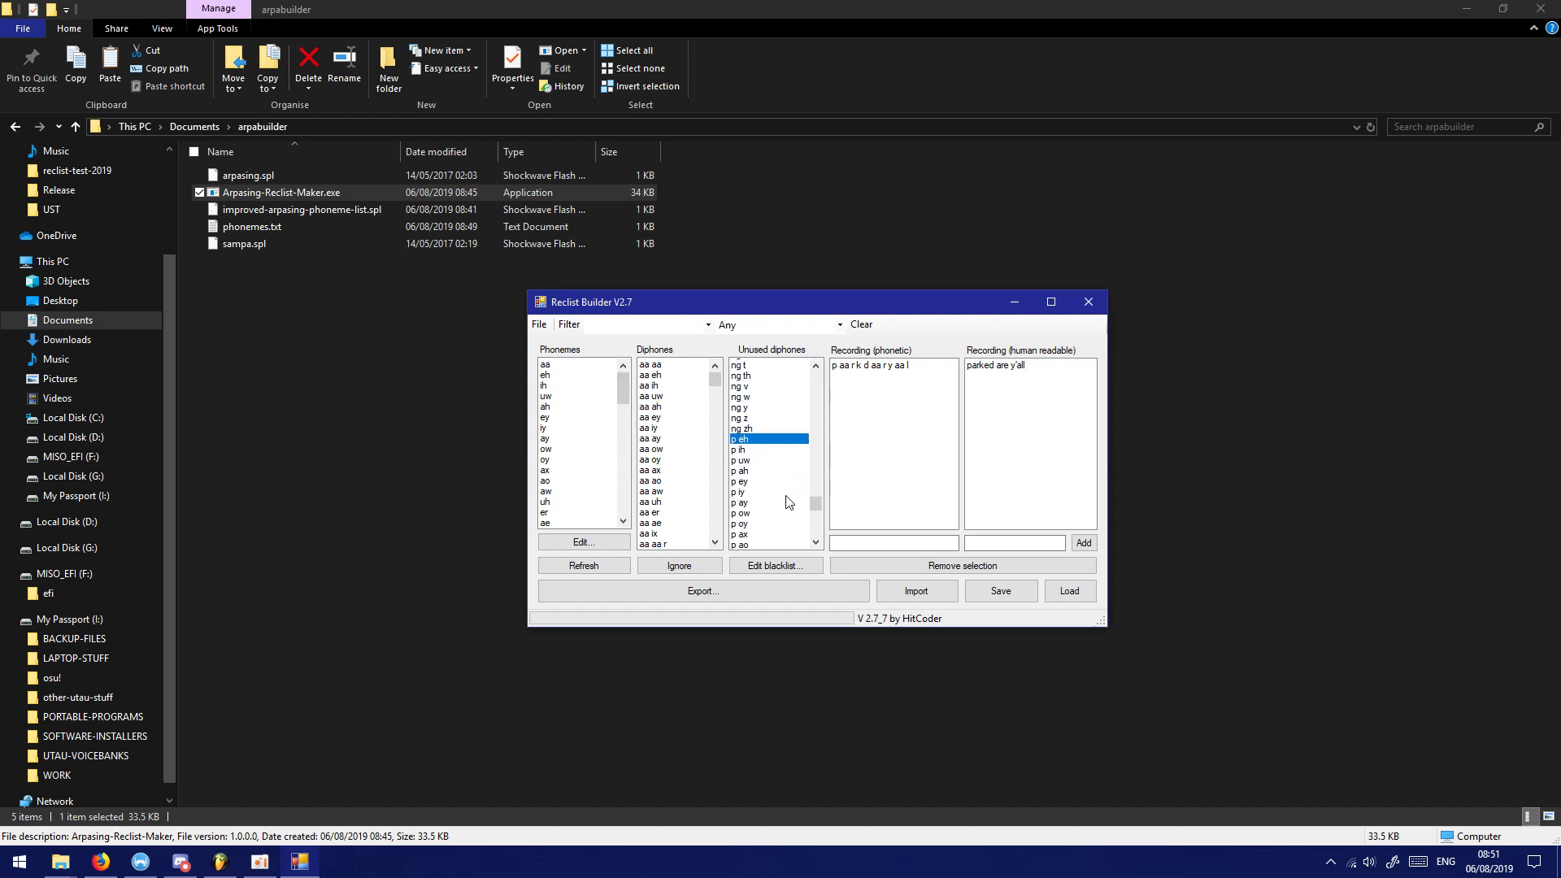
scroll(787, 501, down, 3)
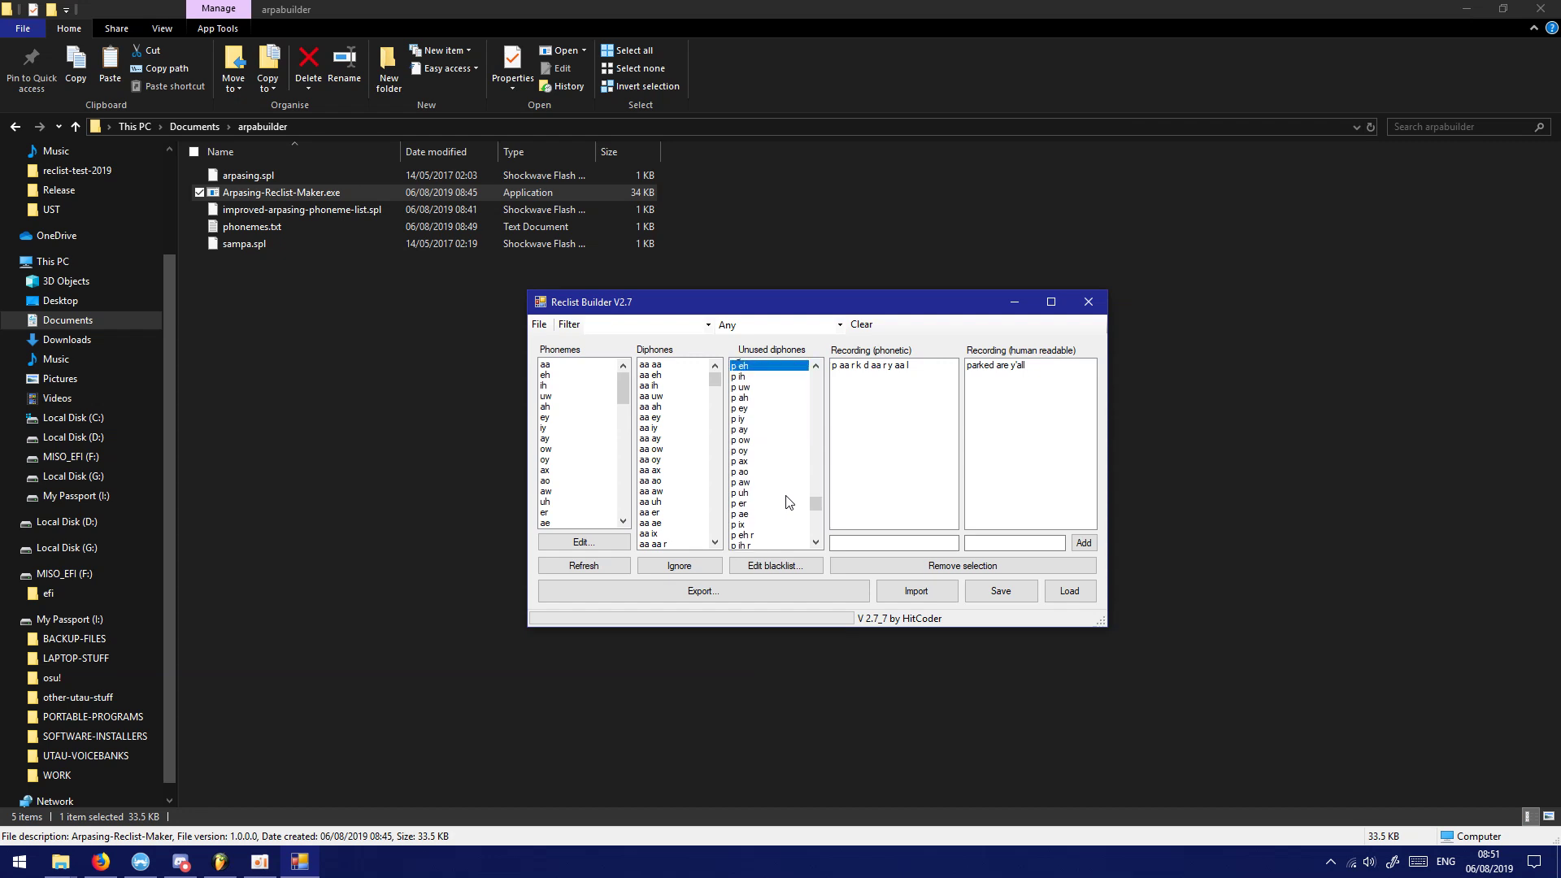
scroll(777, 488, down, 2)
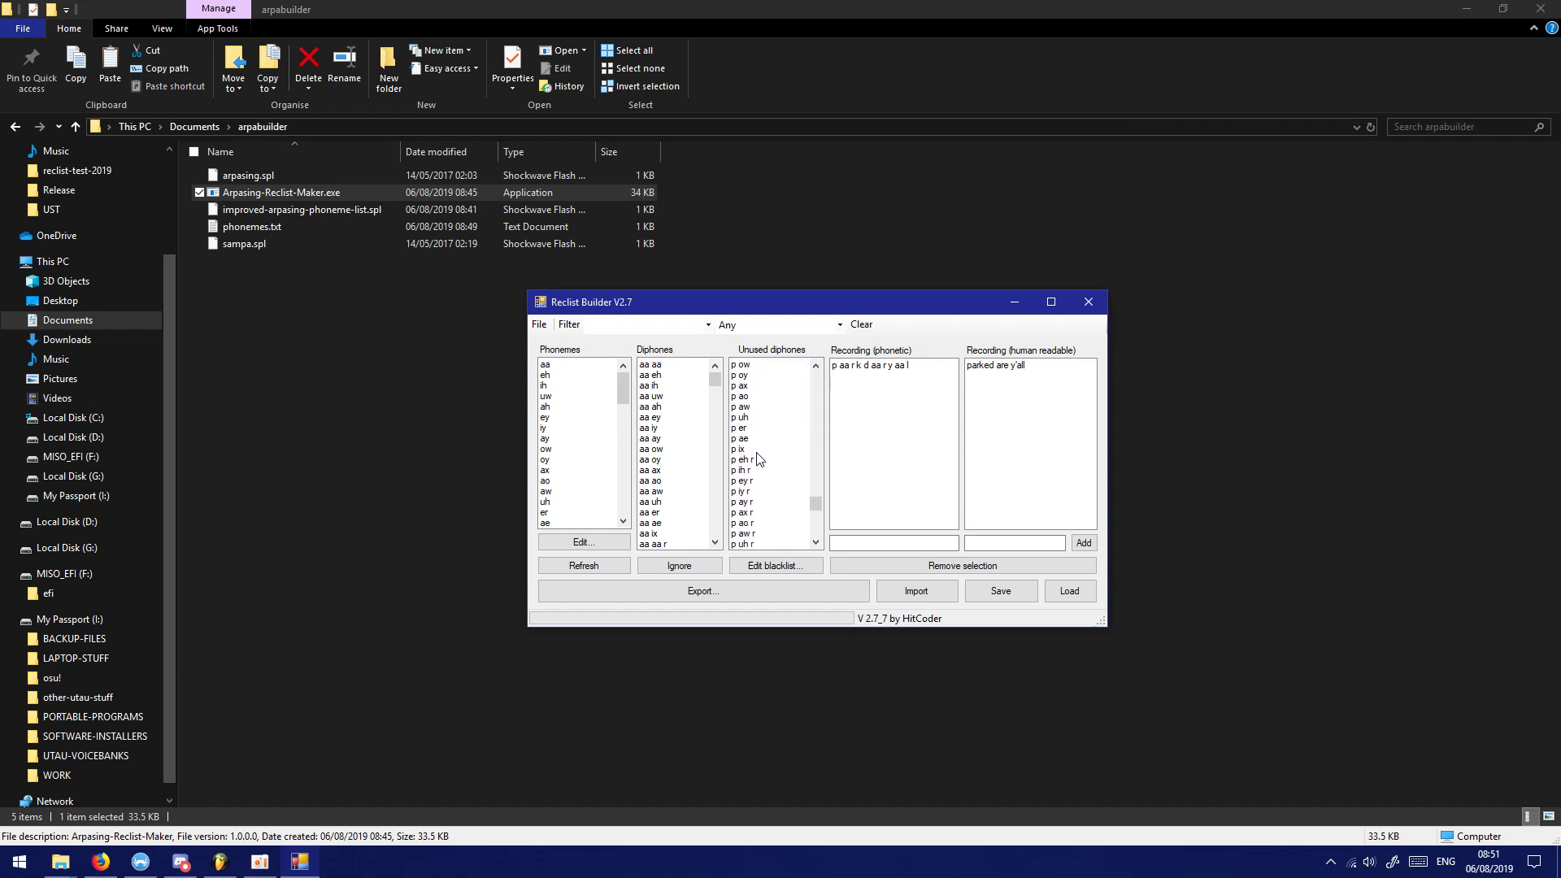
click(755, 461)
scroll(598, 453, down, 2)
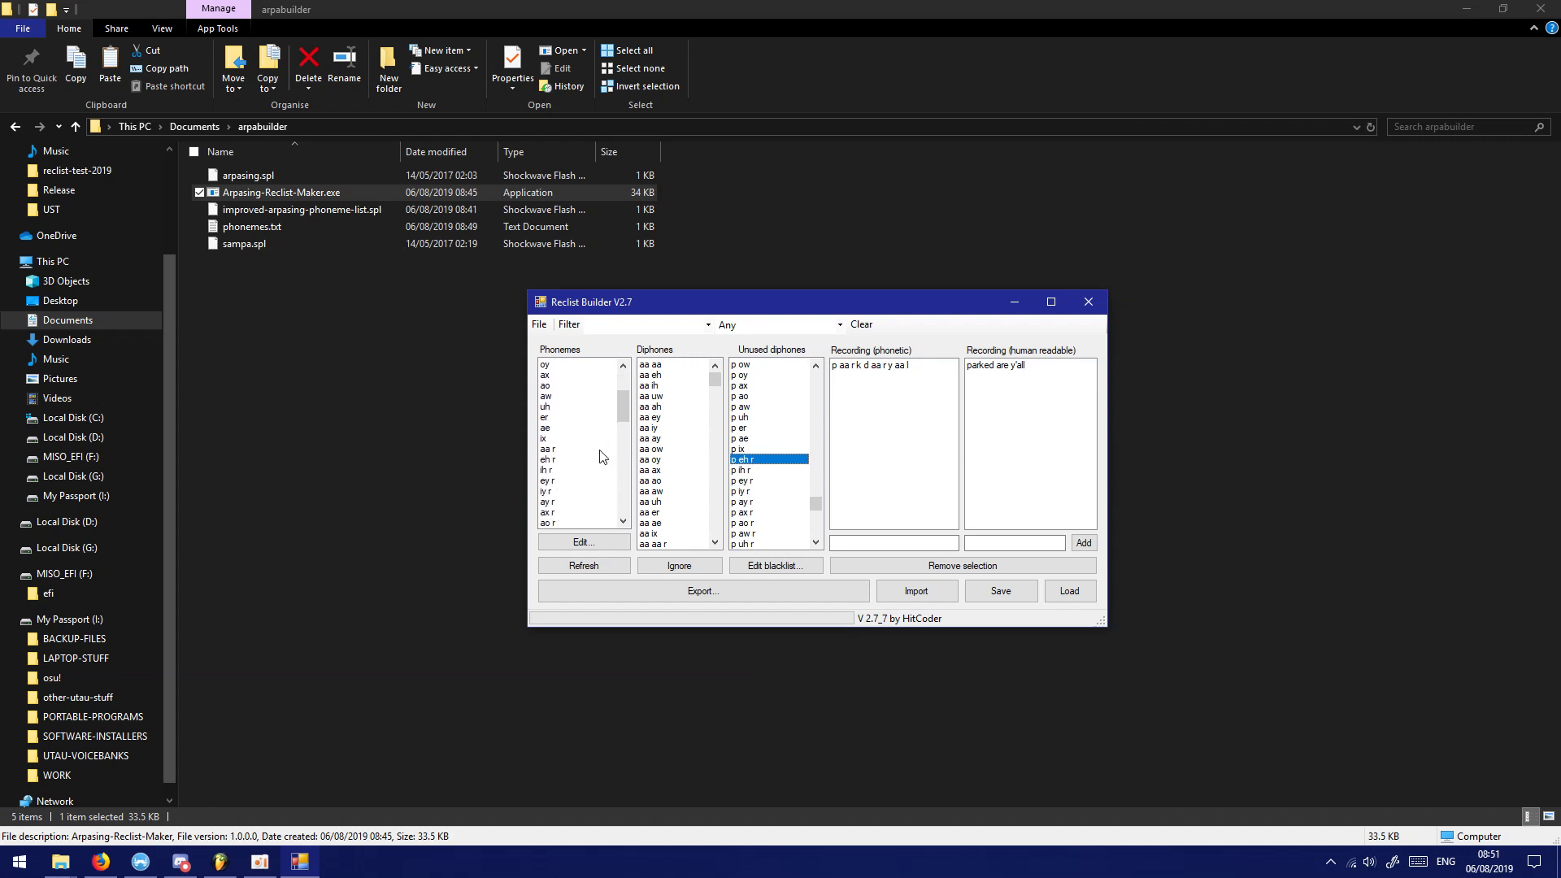
scroll(598, 453, down, 1)
click(558, 460)
click(564, 449)
click(1008, 366)
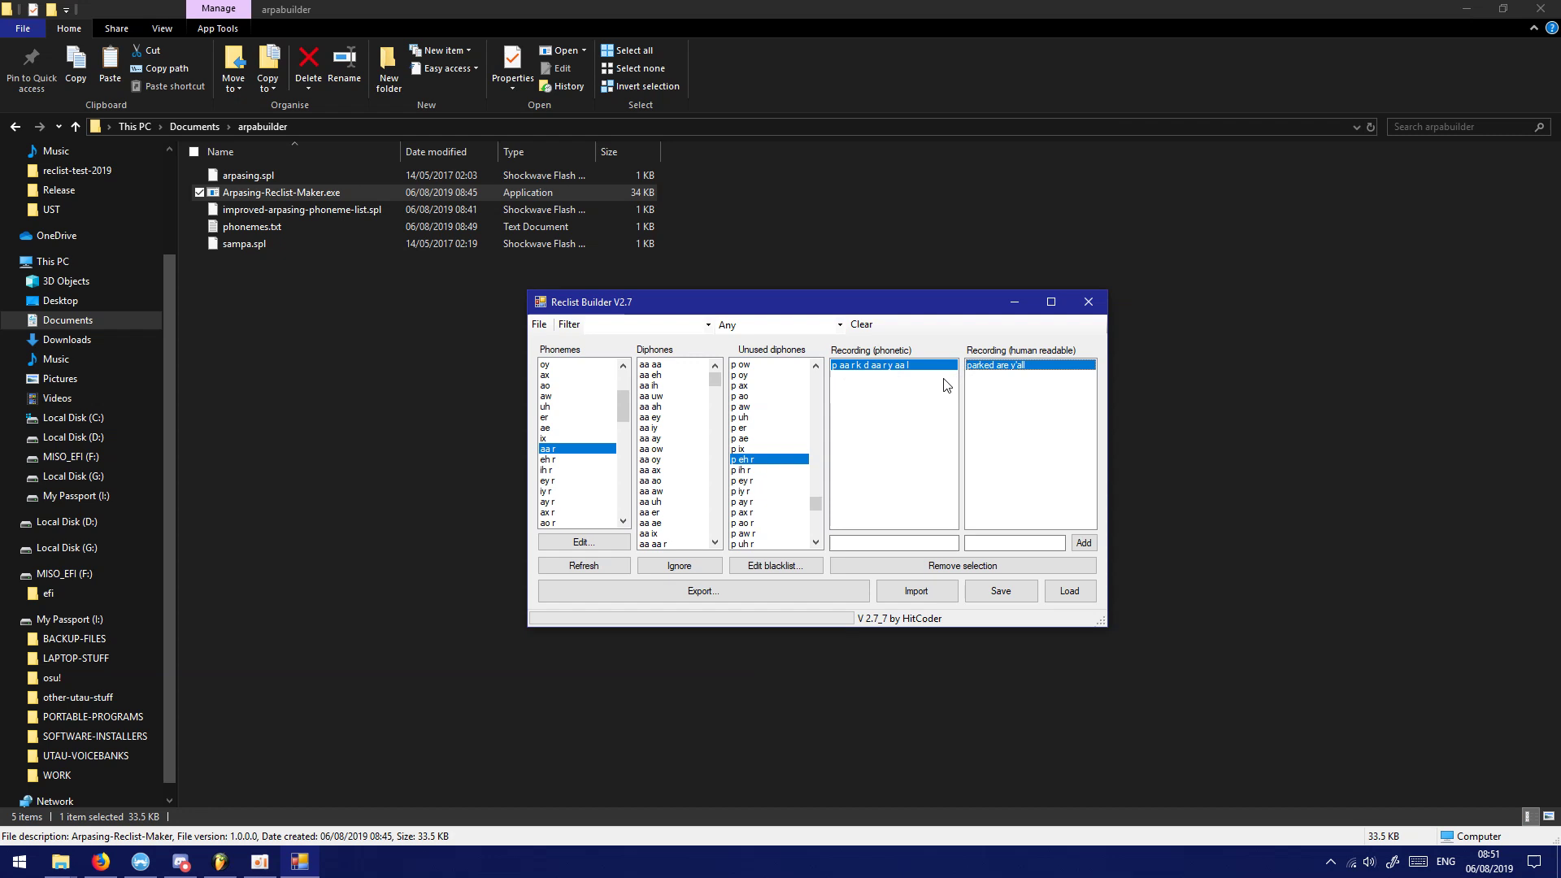
Open the 'parked are y'all' recording, cancel the edit, and remove it from the reclist
double_click(1017, 367)
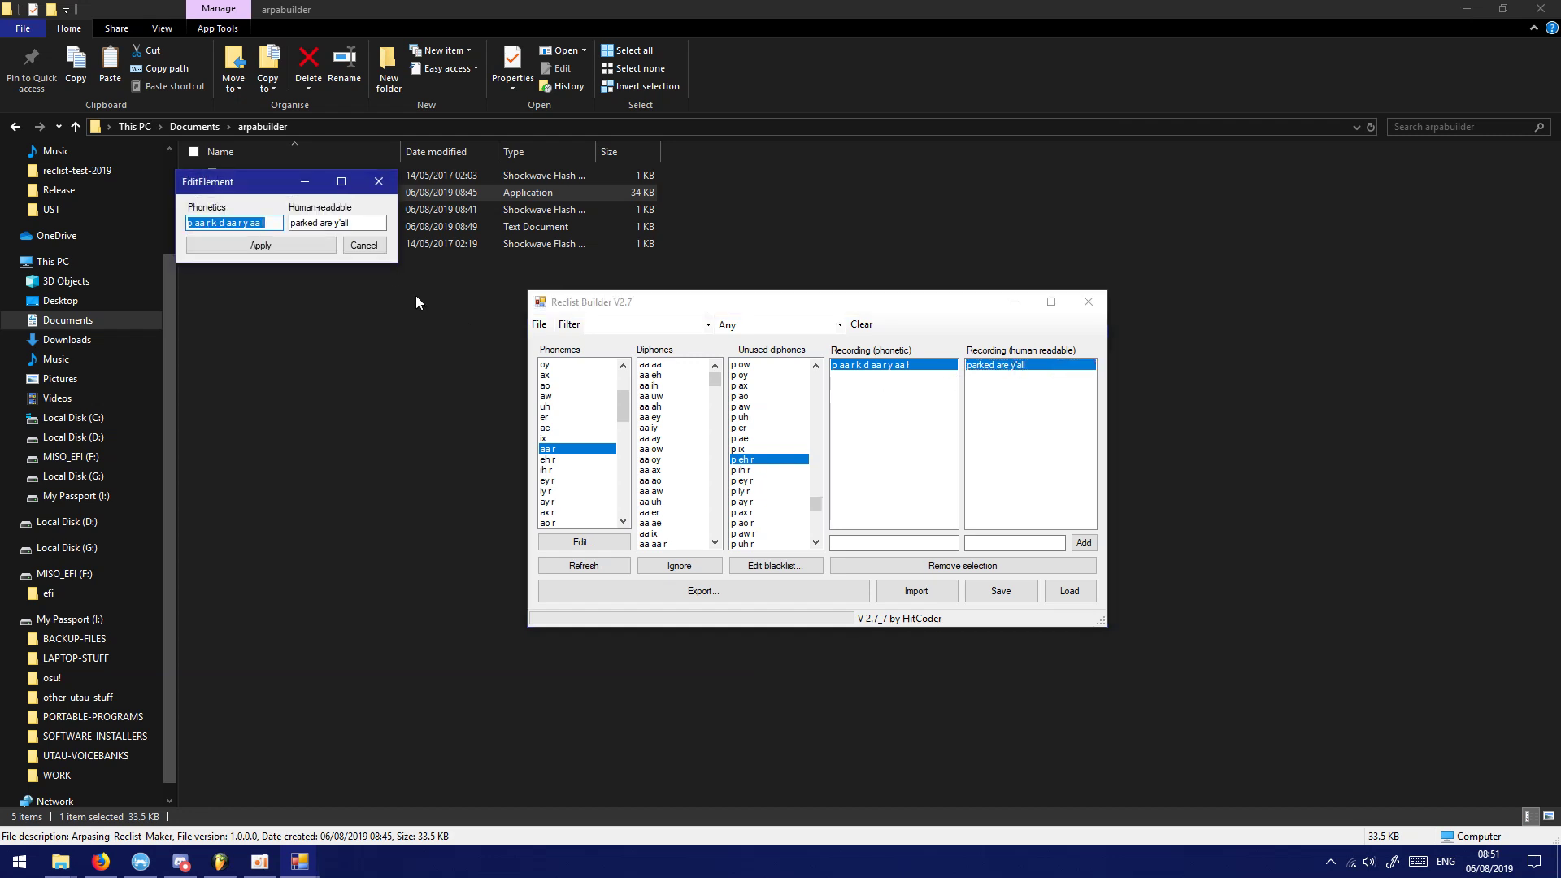
drag(261, 182, 819, 475)
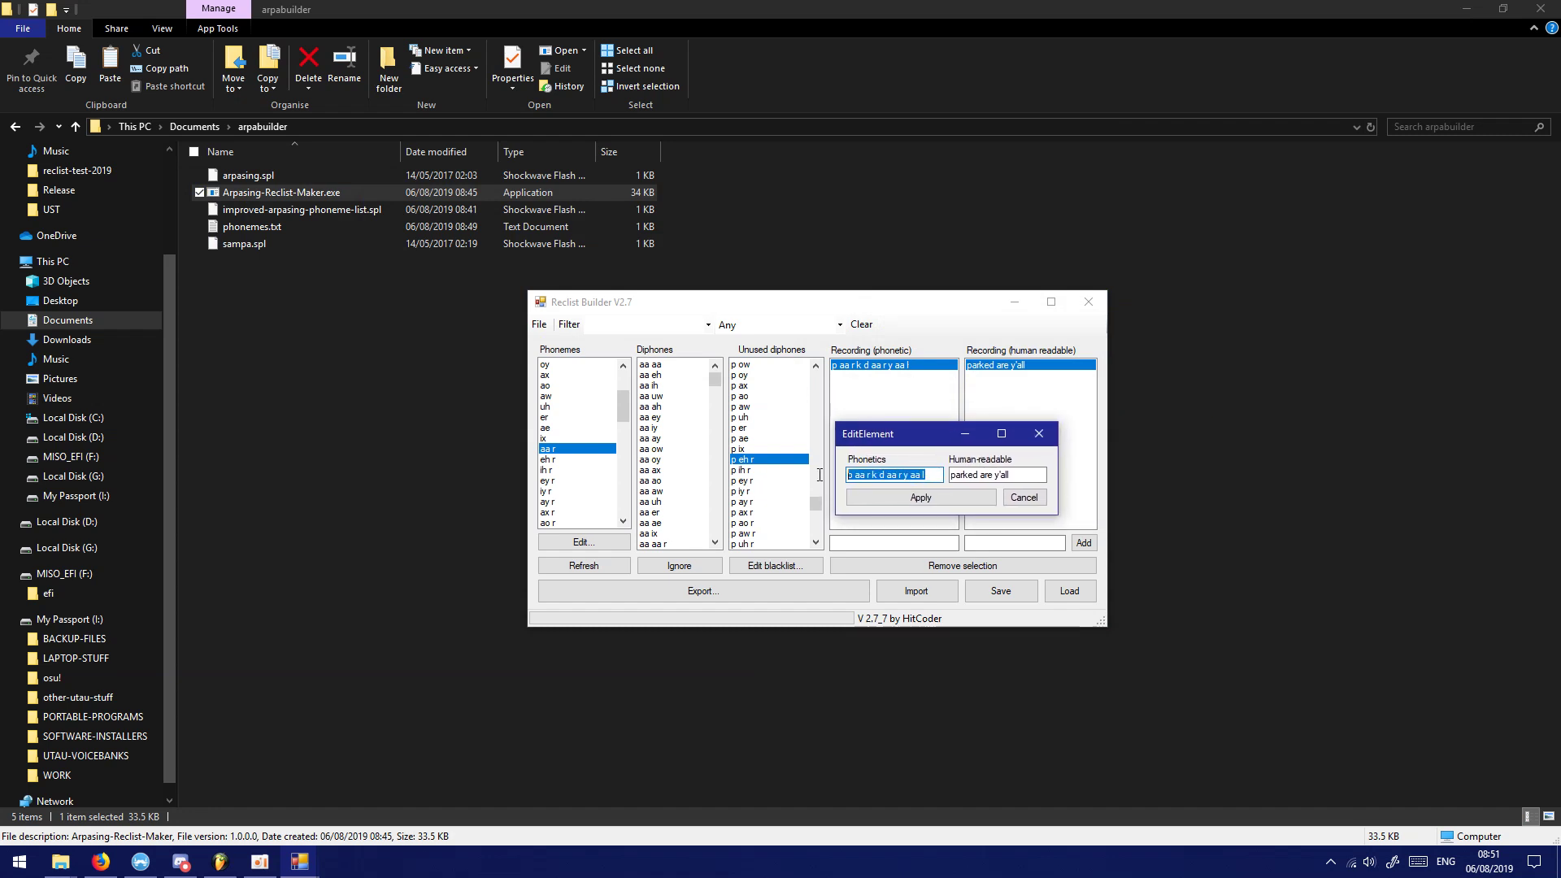
click(1023, 497)
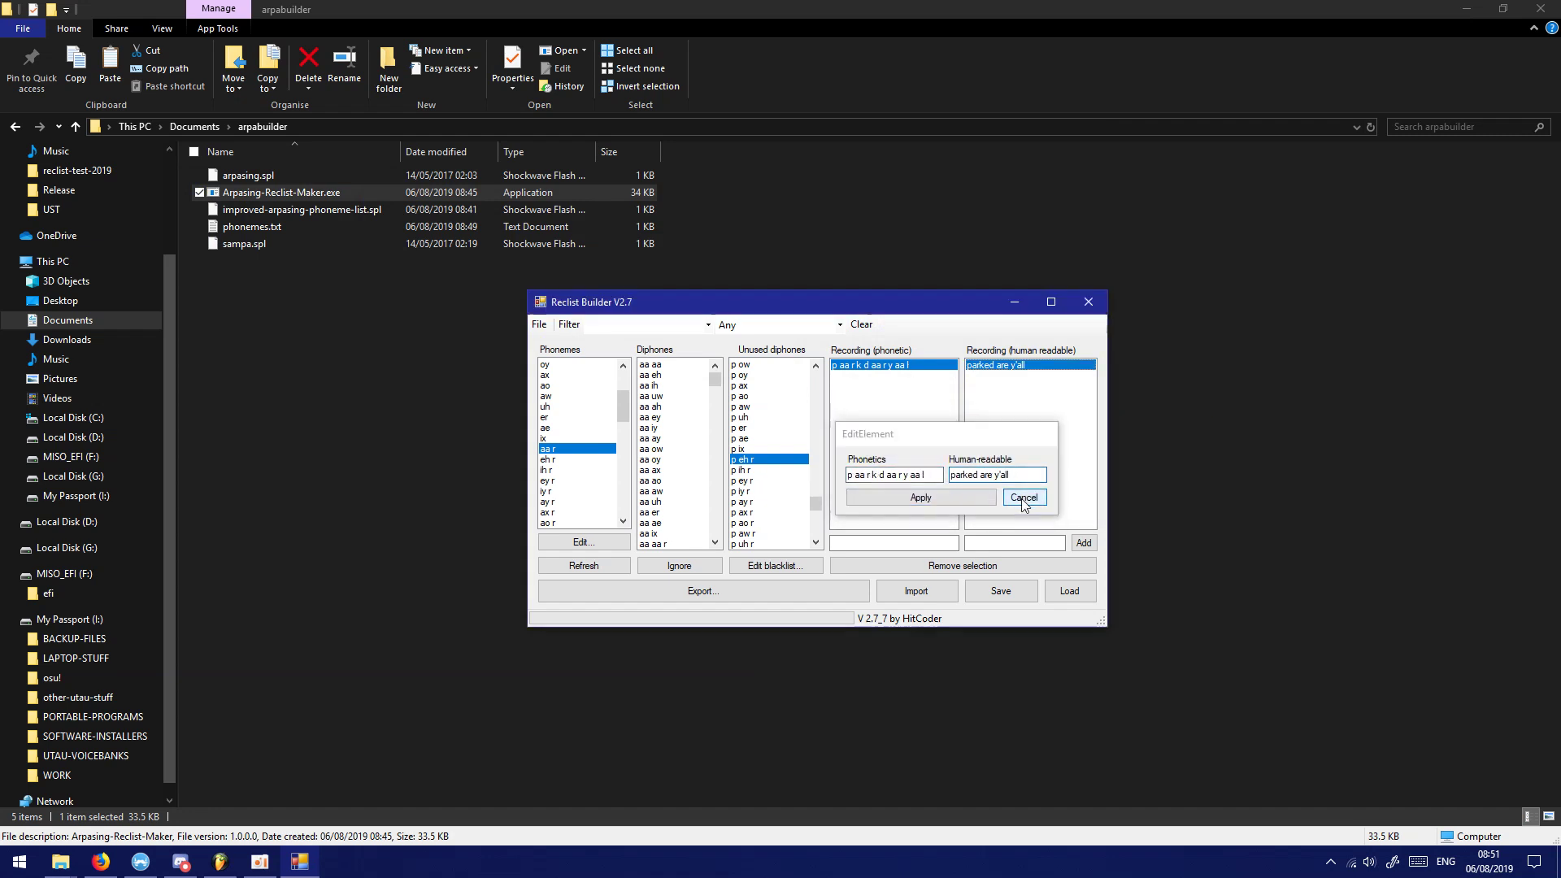
click(931, 567)
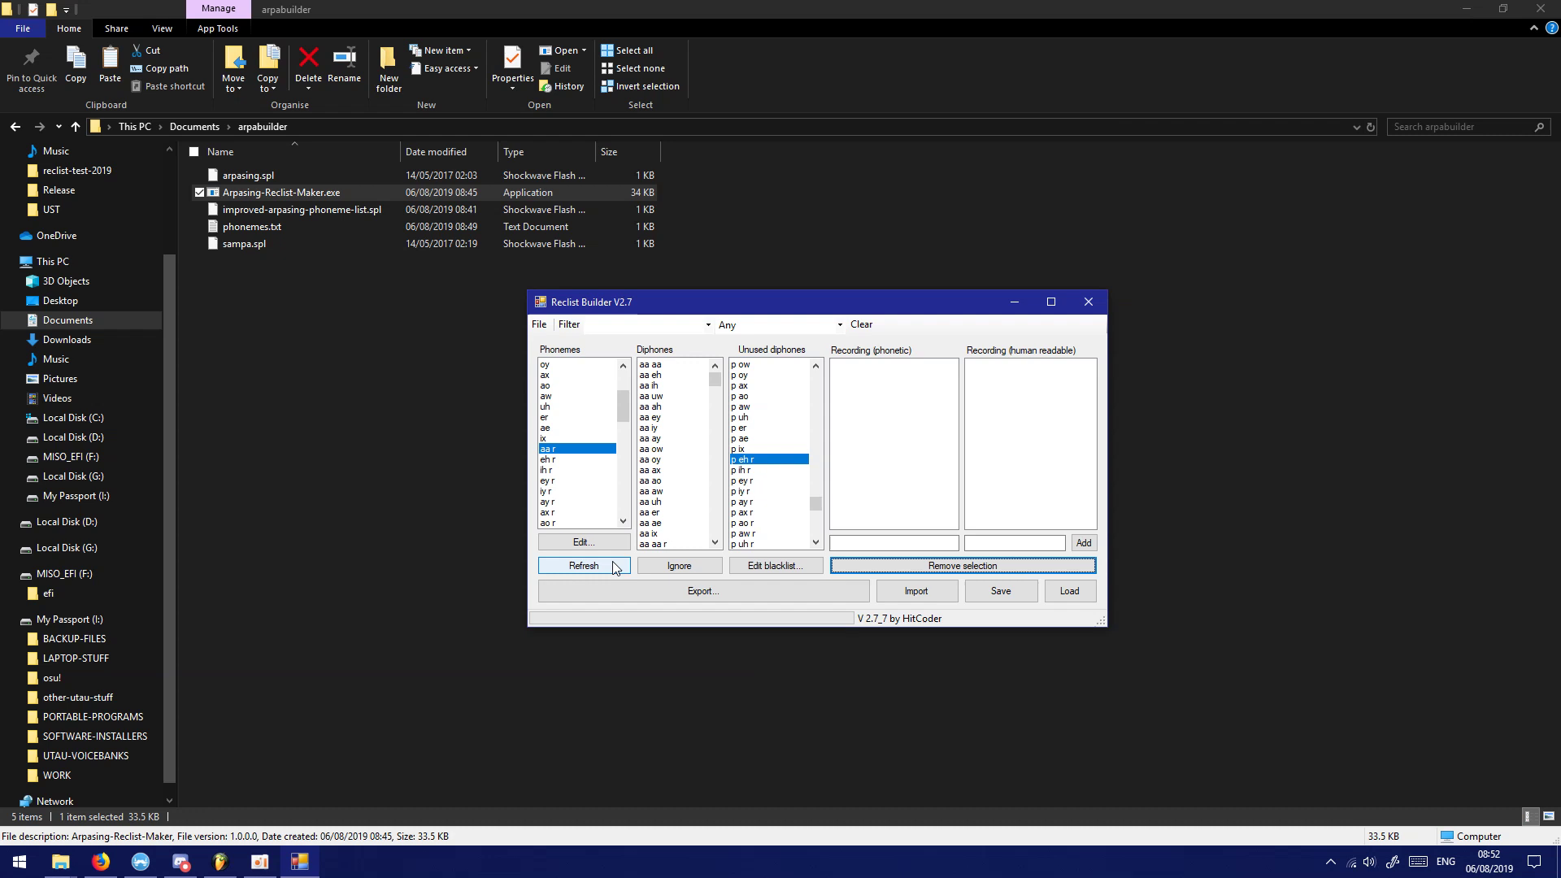
Select the zh zh diphone and add it to the blacklist
click(675, 449)
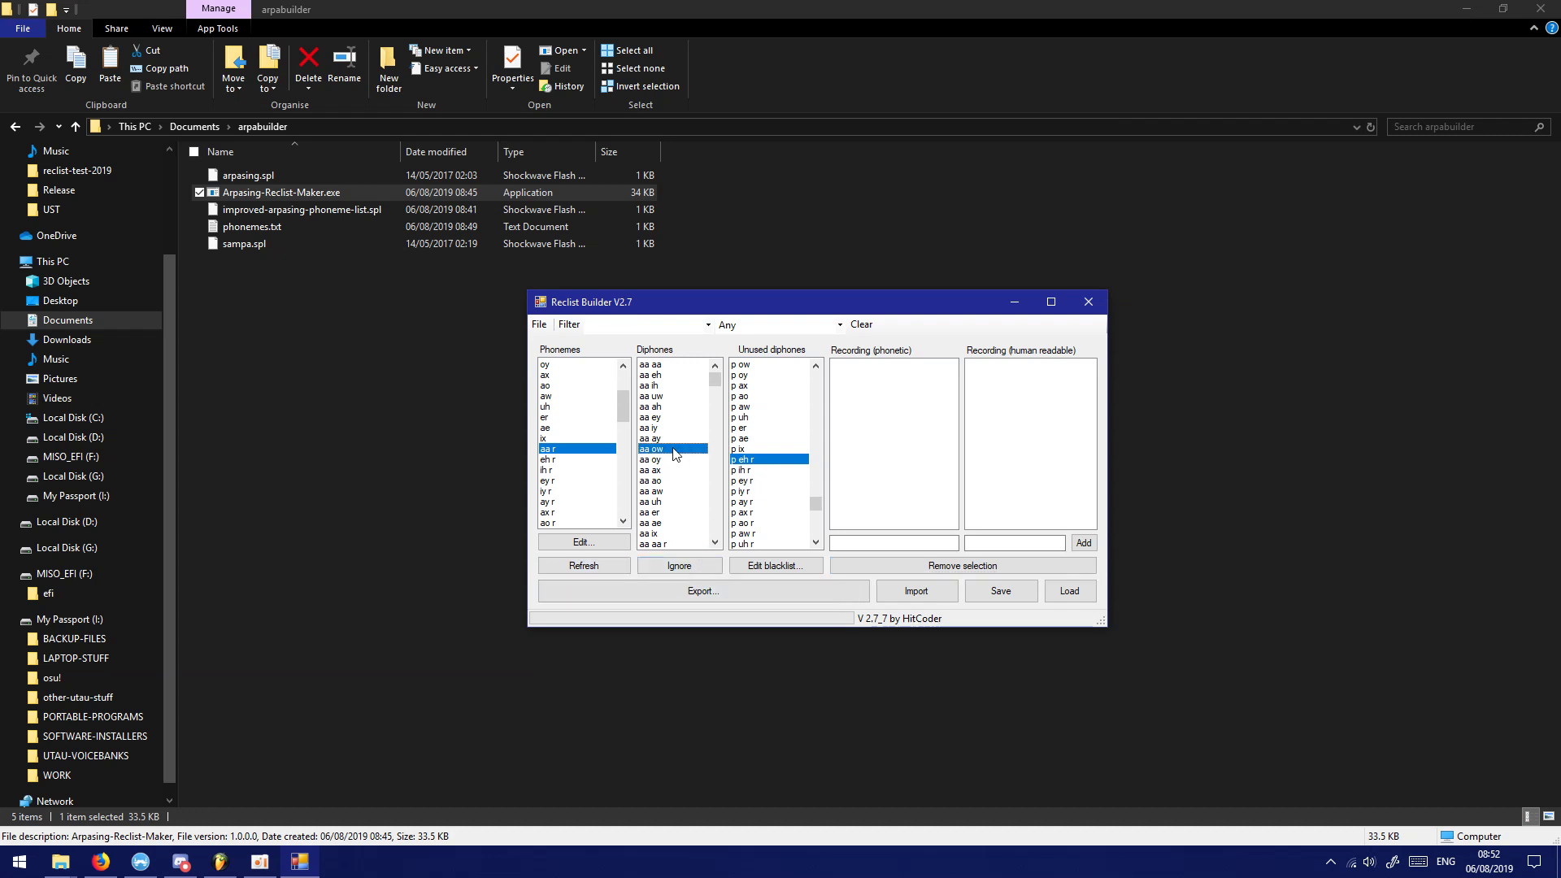
drag(714, 380, 697, 546)
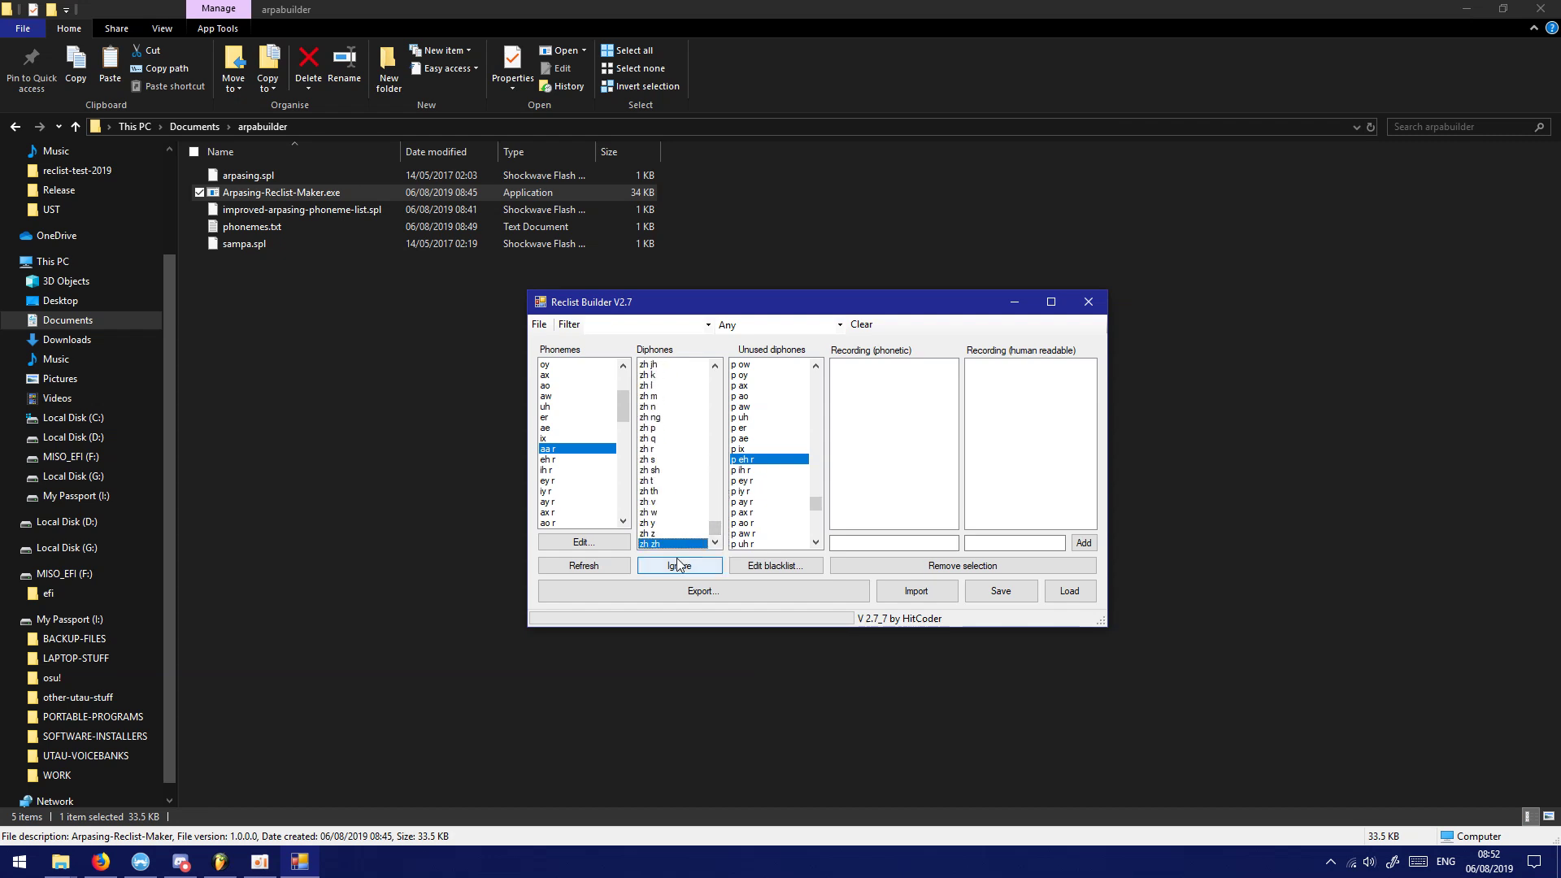
click(677, 567)
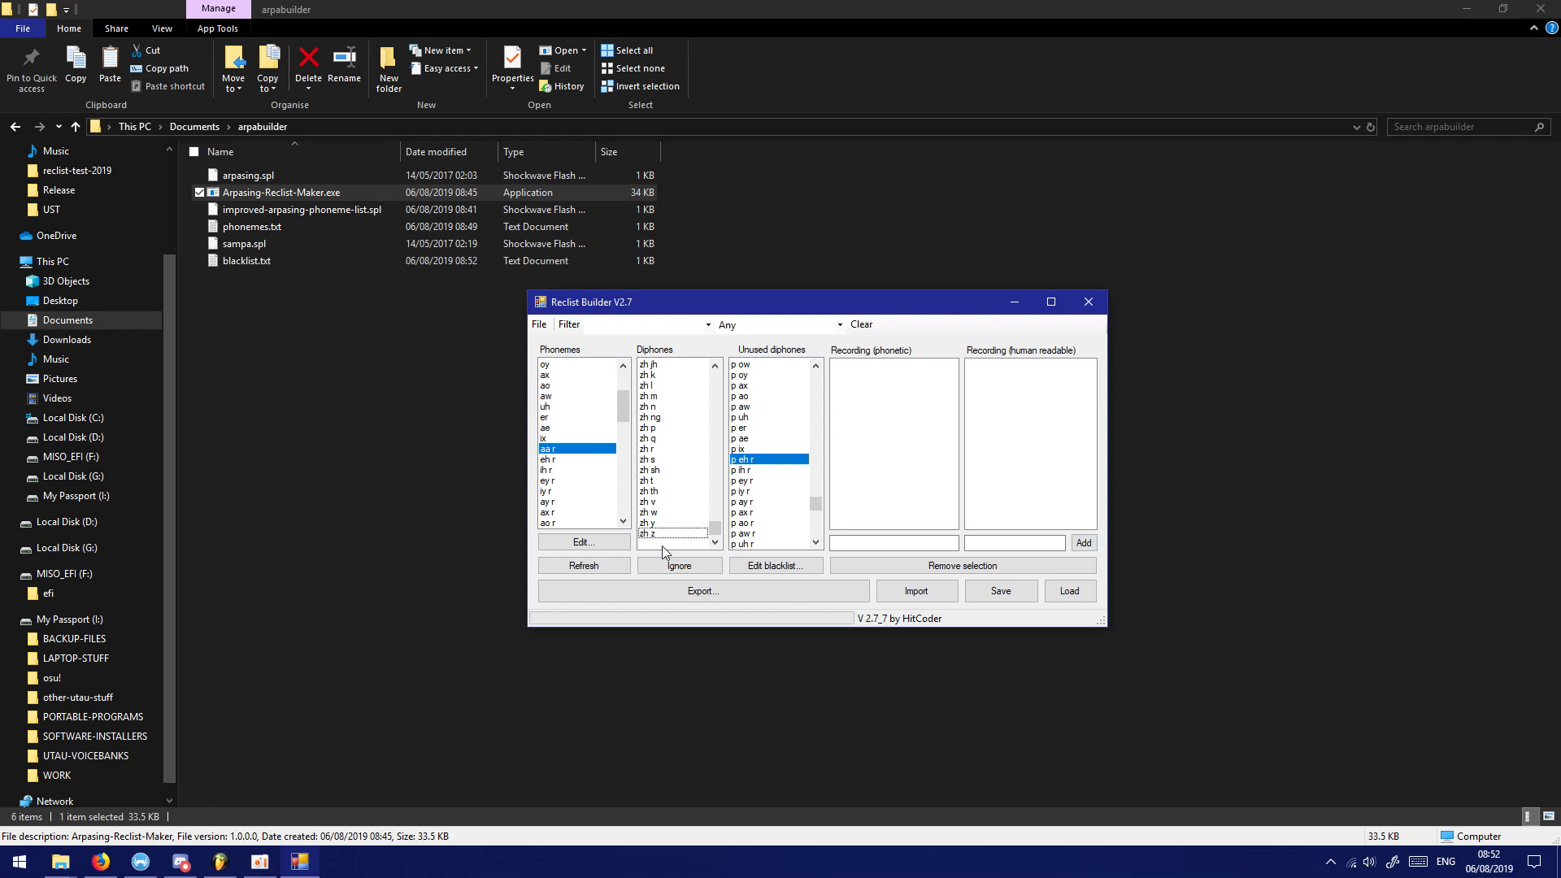
Remove zh zh from the blacklist in the blacklist editor
click(752, 569)
click(255, 235)
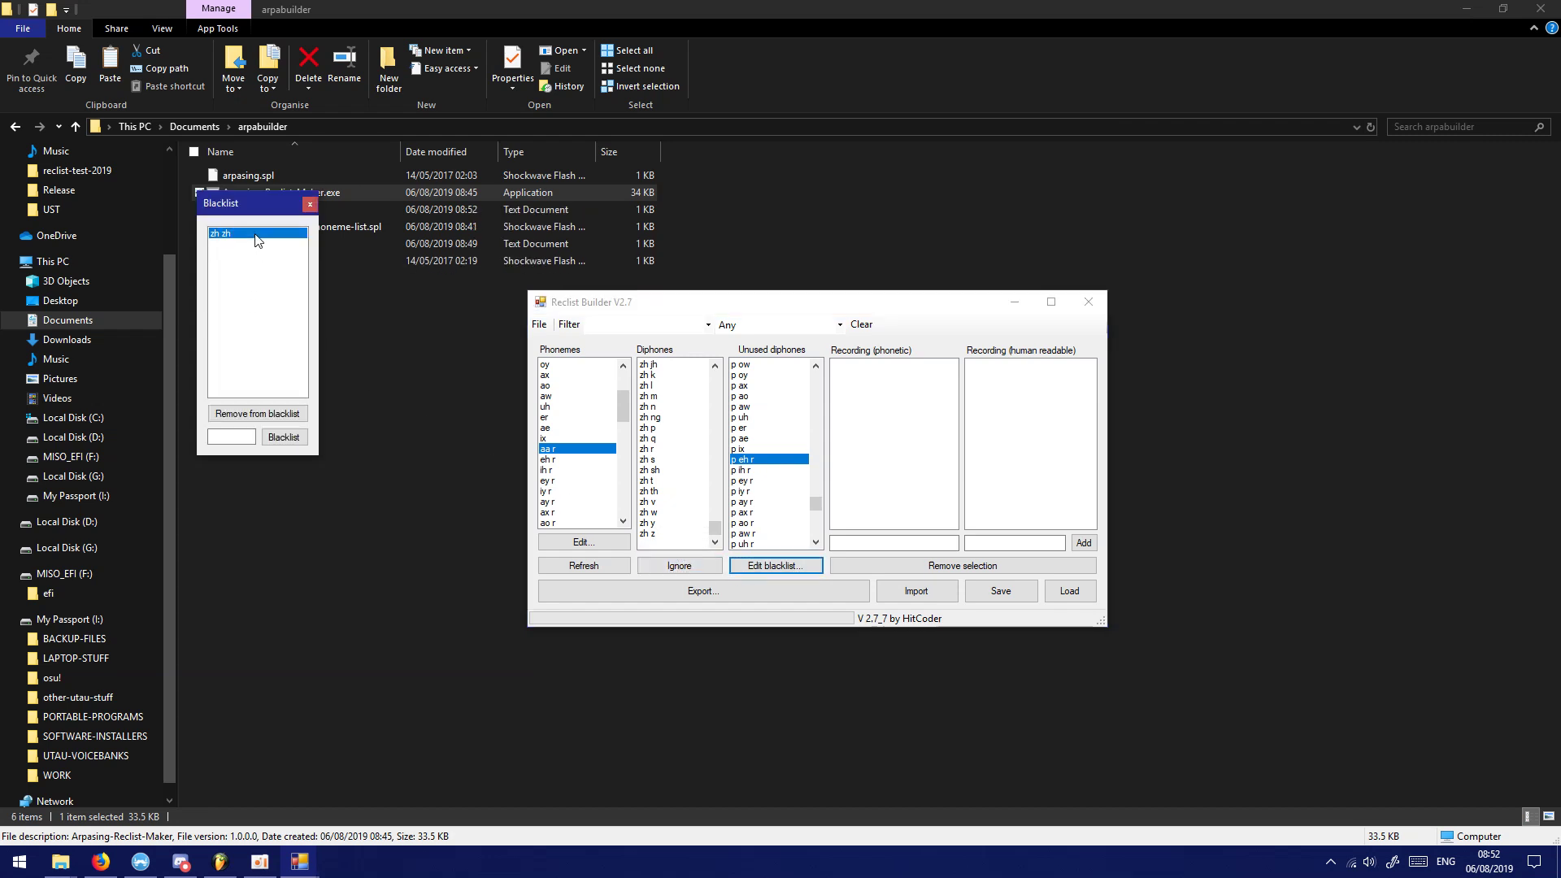
click(257, 414)
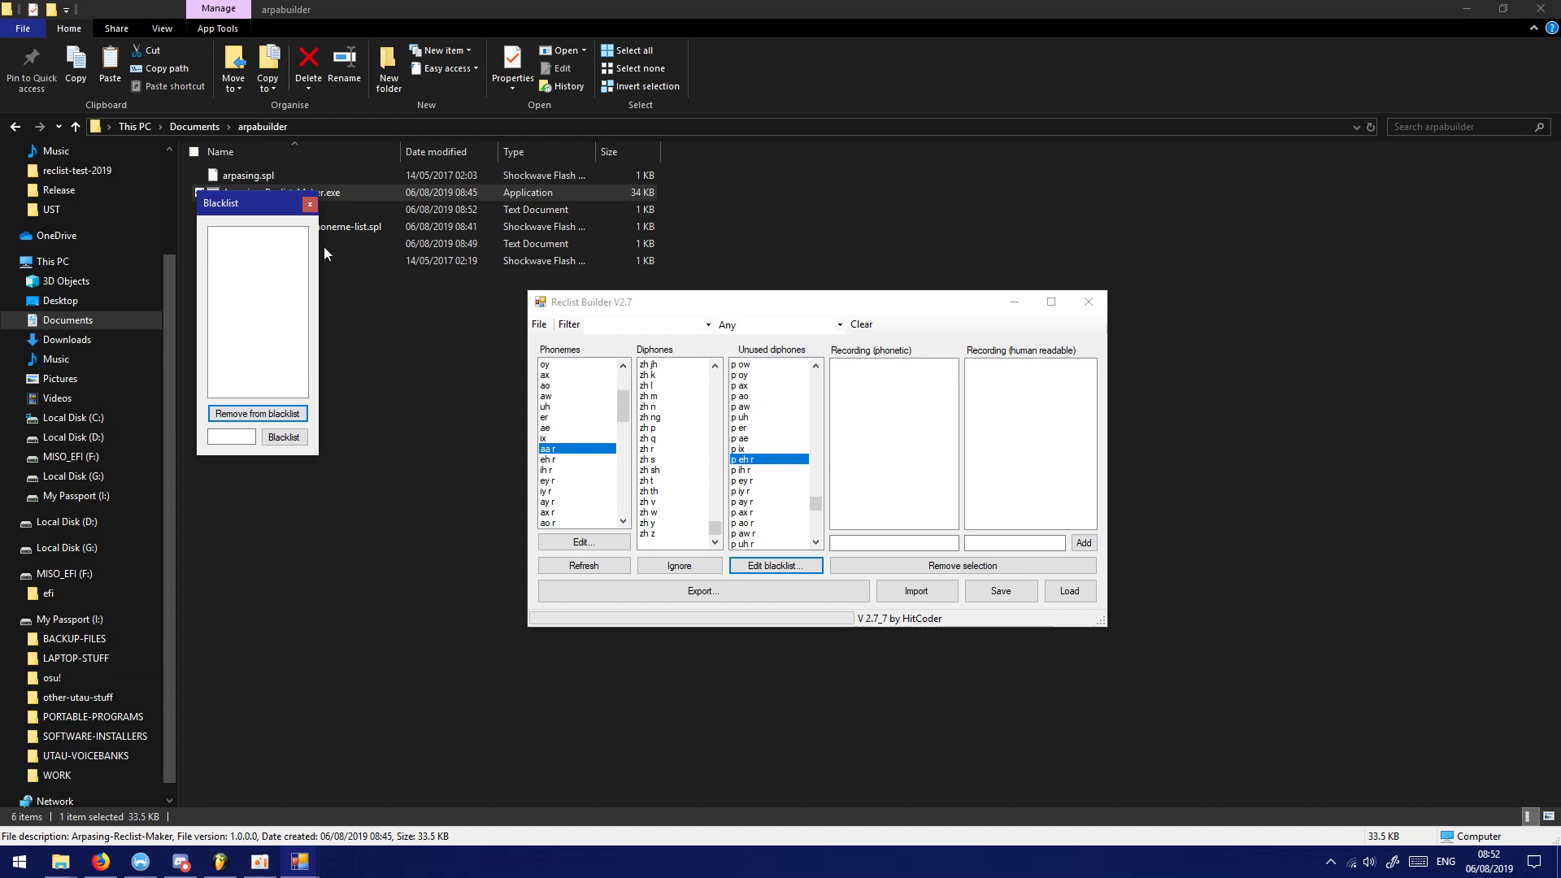
click(310, 204)
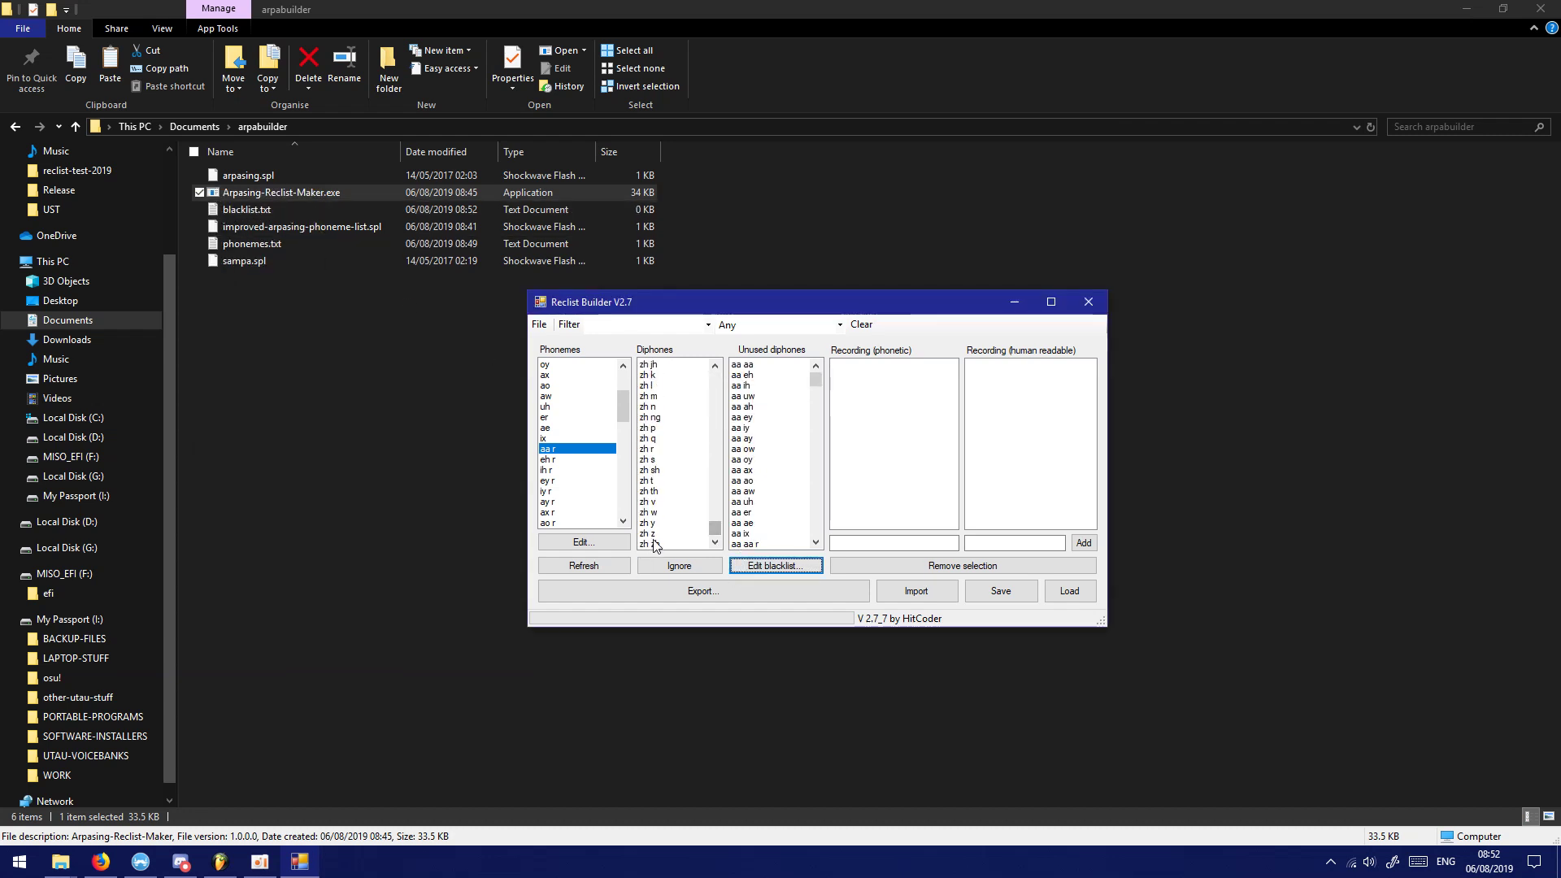
Exclude the phonemes aa, uw, ay, oy and ao and save the phoneme set
click(591, 544)
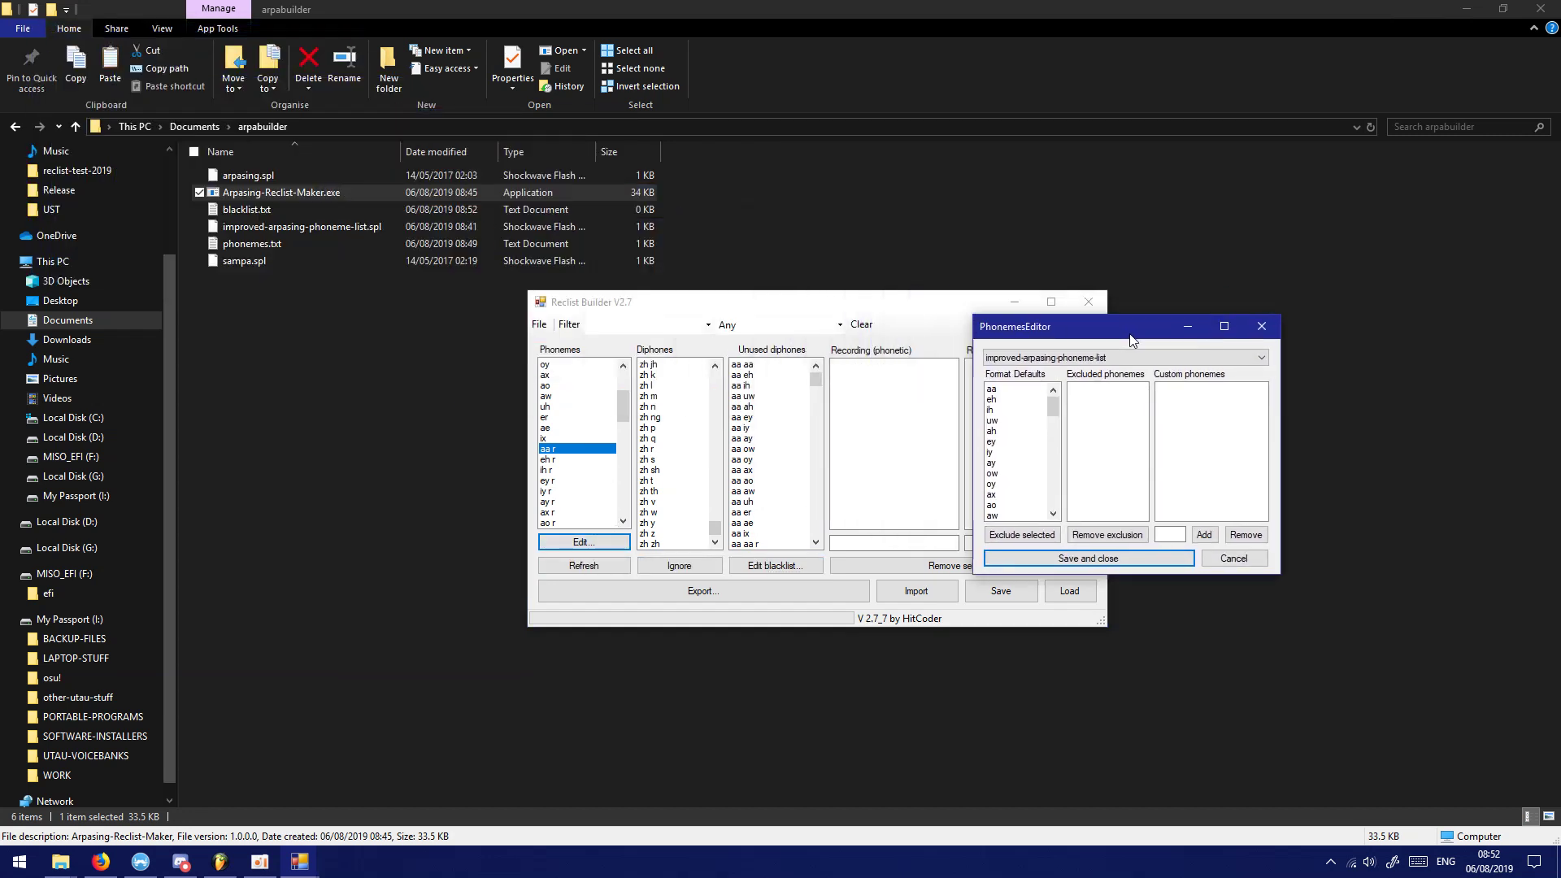
mouse_move(1122, 456)
mouse_down()
mouse_move(1129, 560)
mouse_move(1122, 455)
mouse_up()
click(1087, 438)
click(1087, 470)
click(1087, 512)
click(1087, 533)
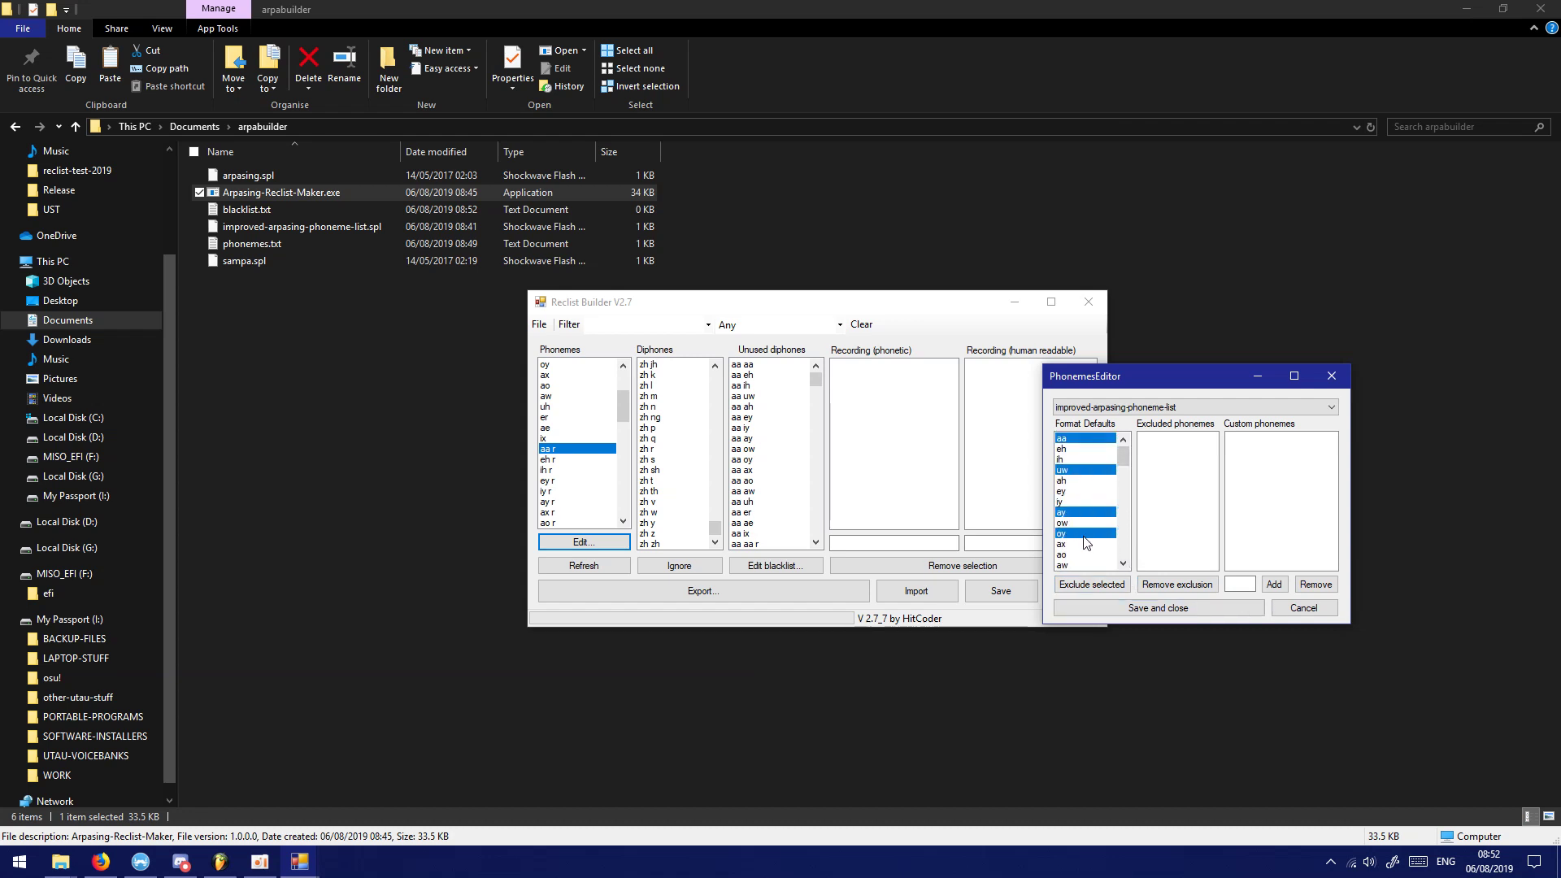
click(1087, 554)
click(1112, 586)
click(1173, 612)
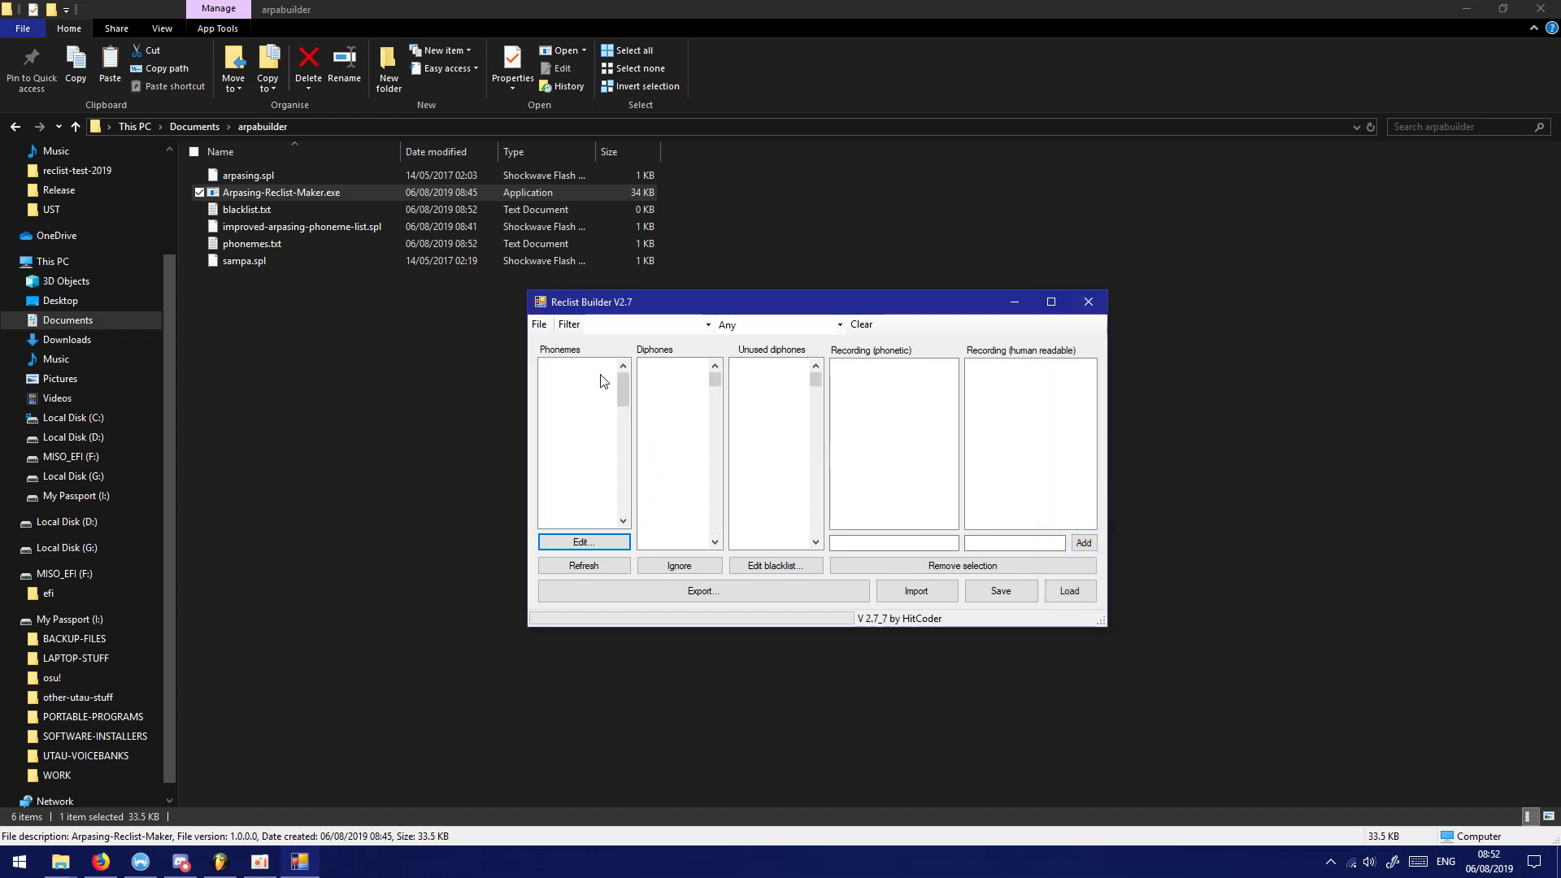
Remove the exclusion from aa, uw, ay, oy and ao and save the phoneme set
click(585, 542)
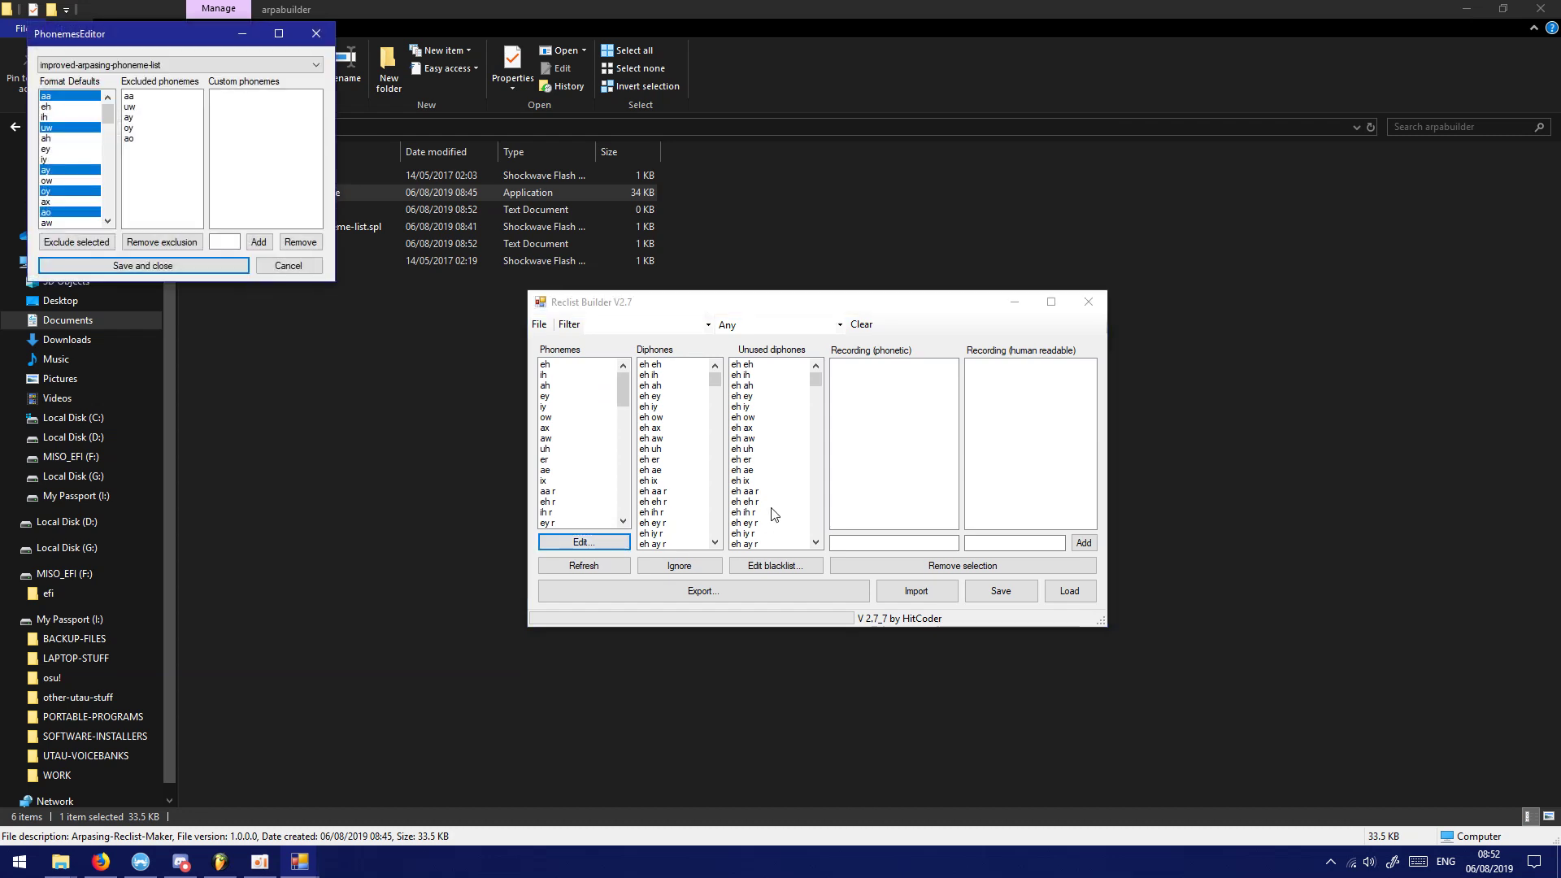
drag(171, 30, 1047, 299)
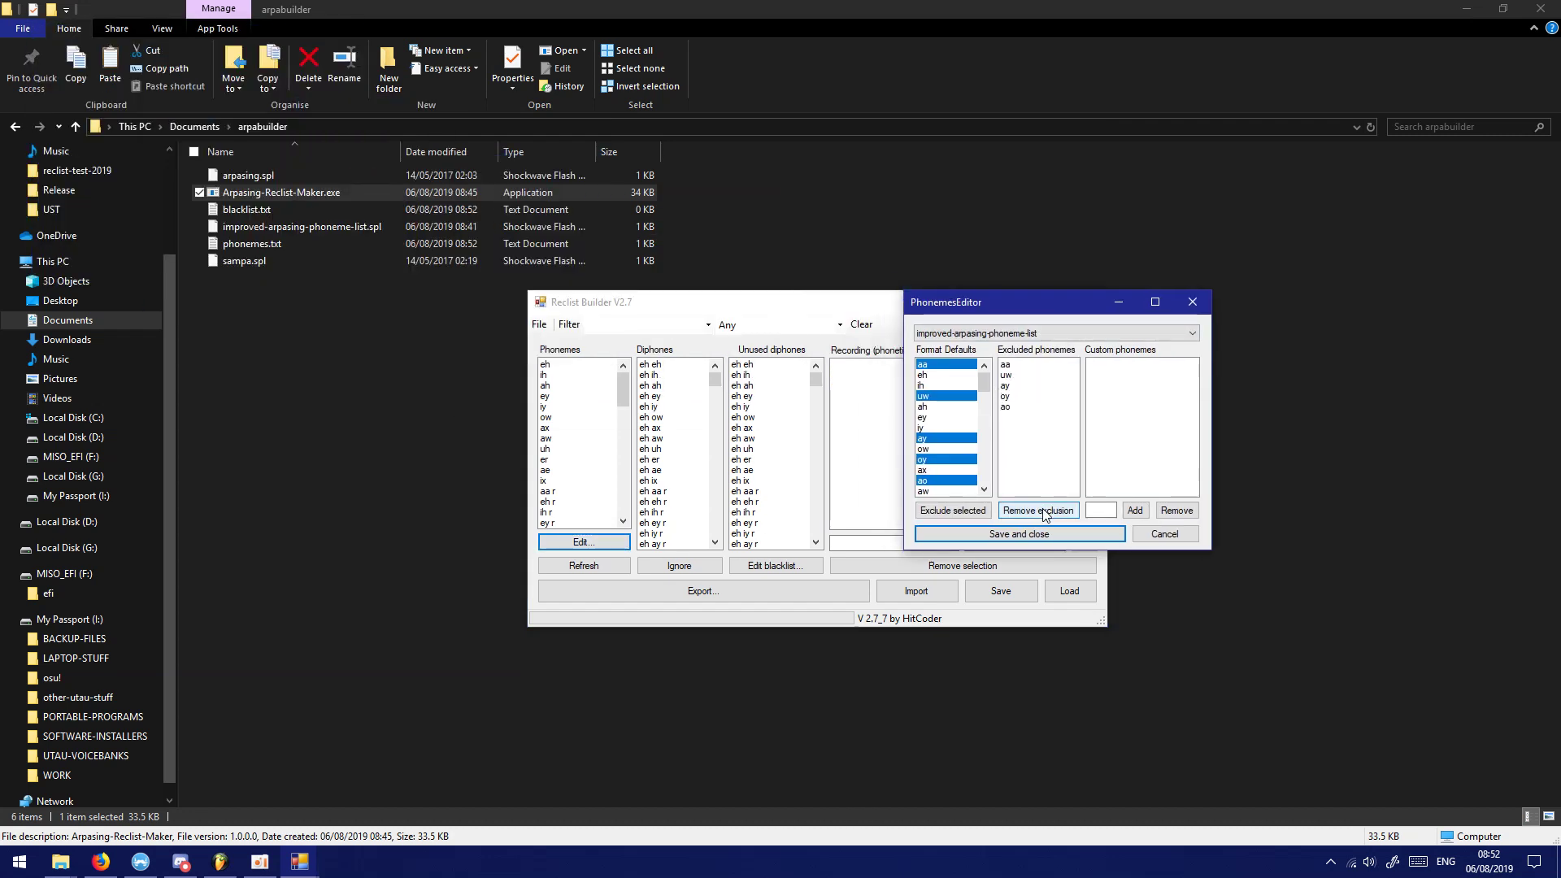
click(1024, 406)
click(1024, 396)
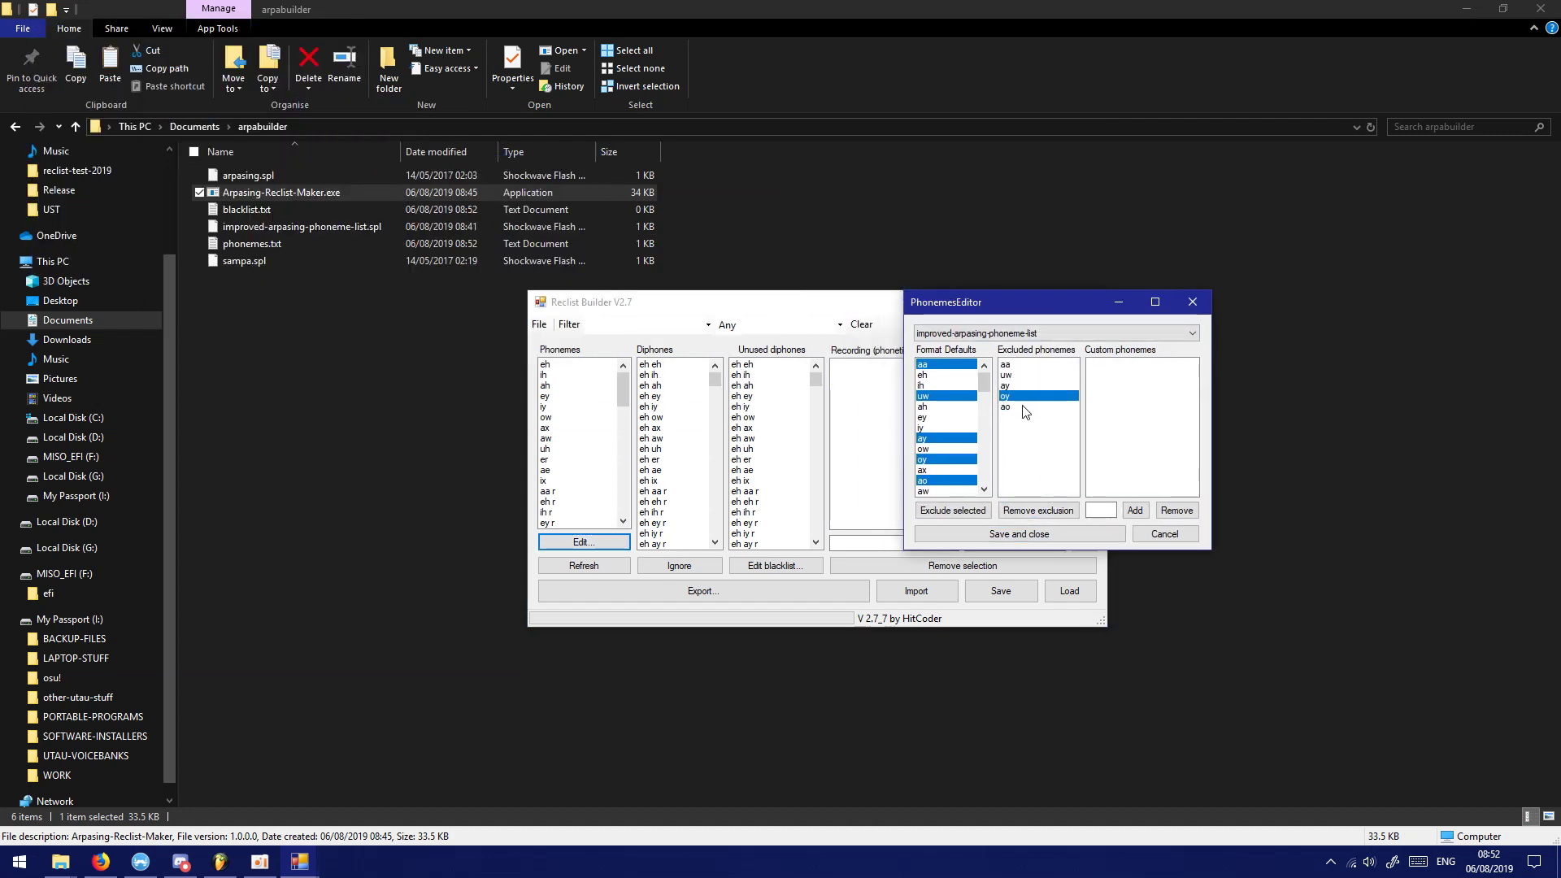
click(1022, 375)
click(1022, 386)
click(1022, 366)
click(1038, 510)
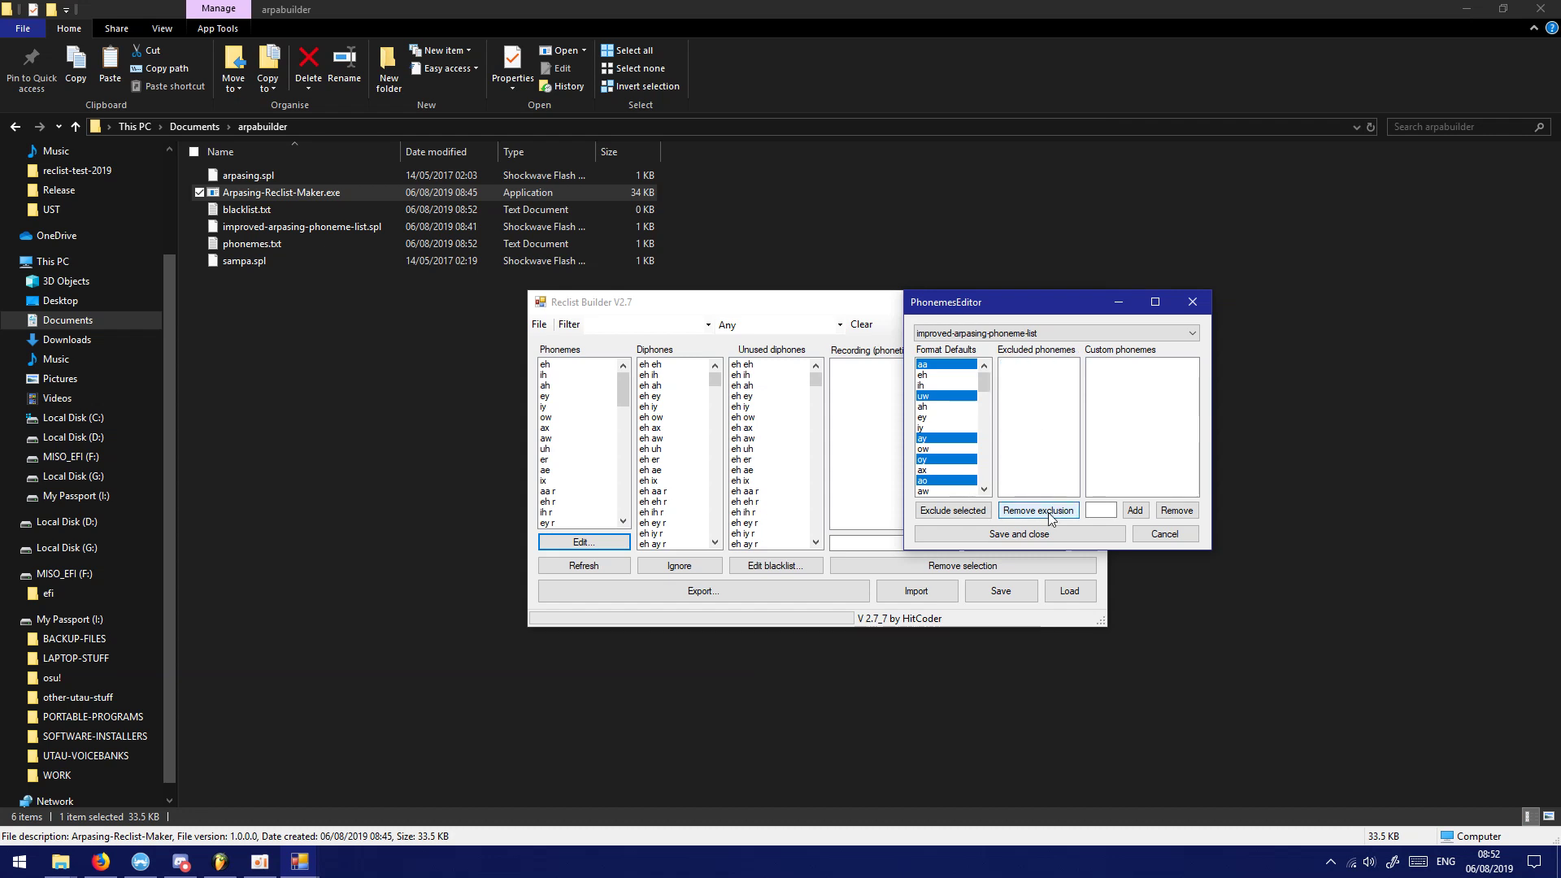
click(1044, 534)
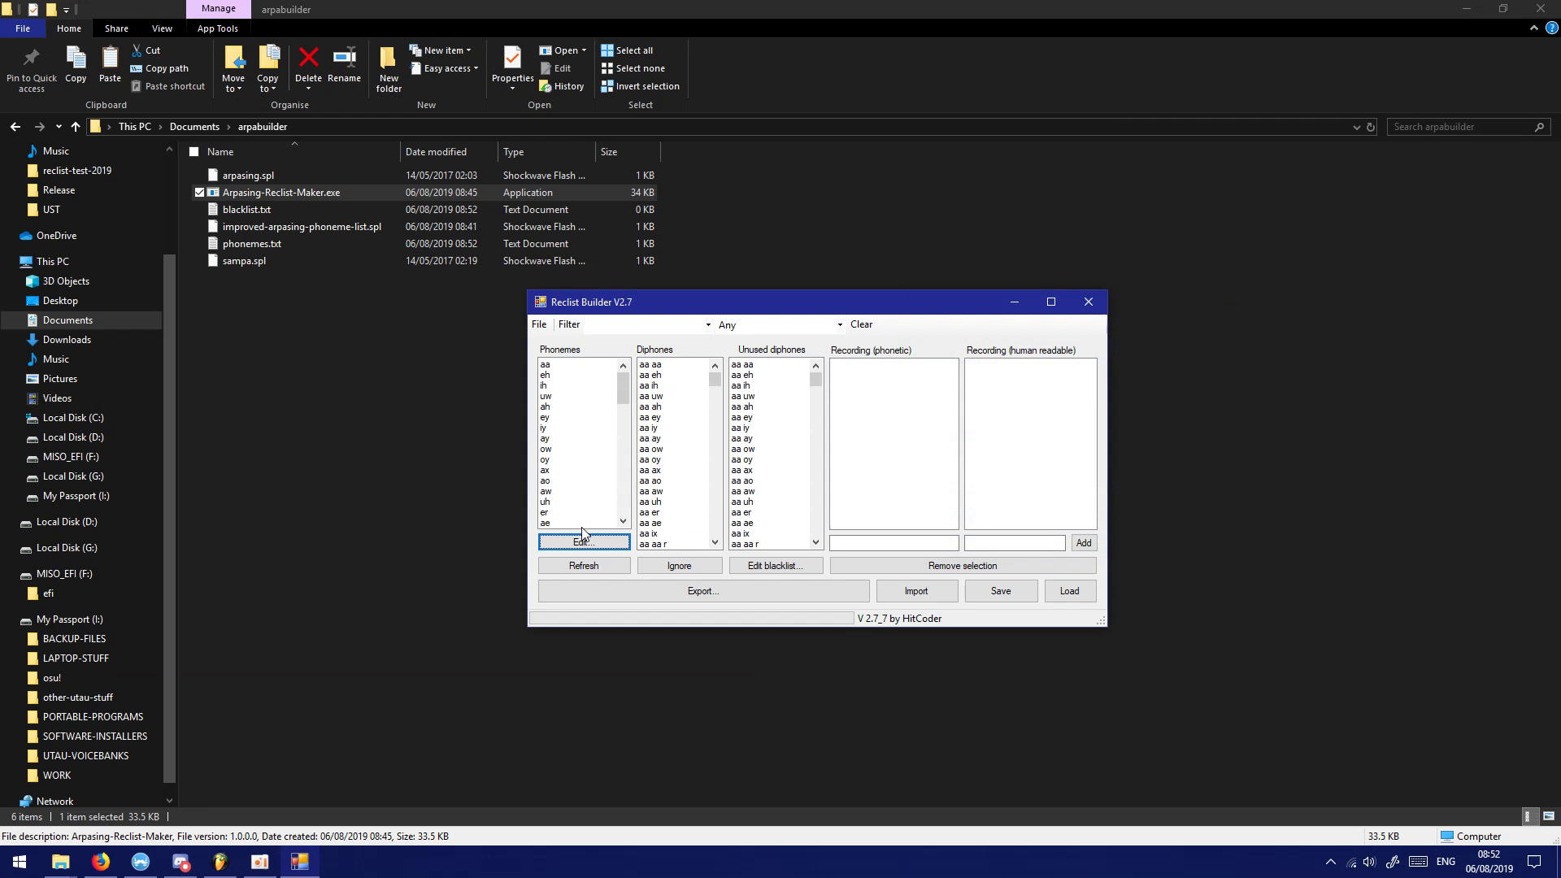
click(582, 542)
Add 'aar' as a custom phoneme in the phoneme editor
drag(198, 65, 1211, 361)
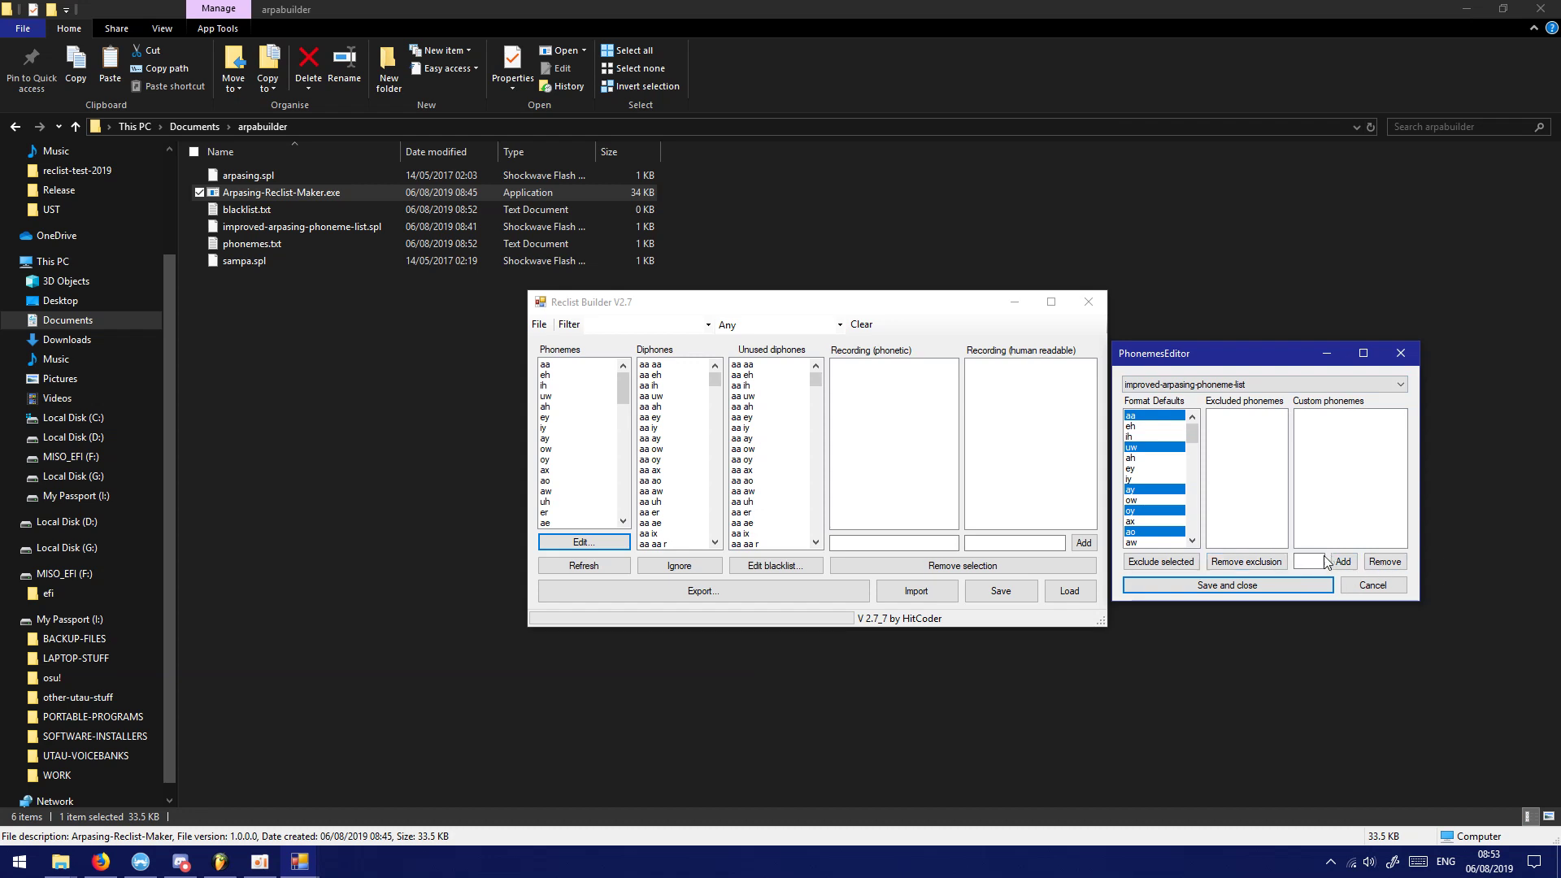
drag(1282, 356, 1279, 300)
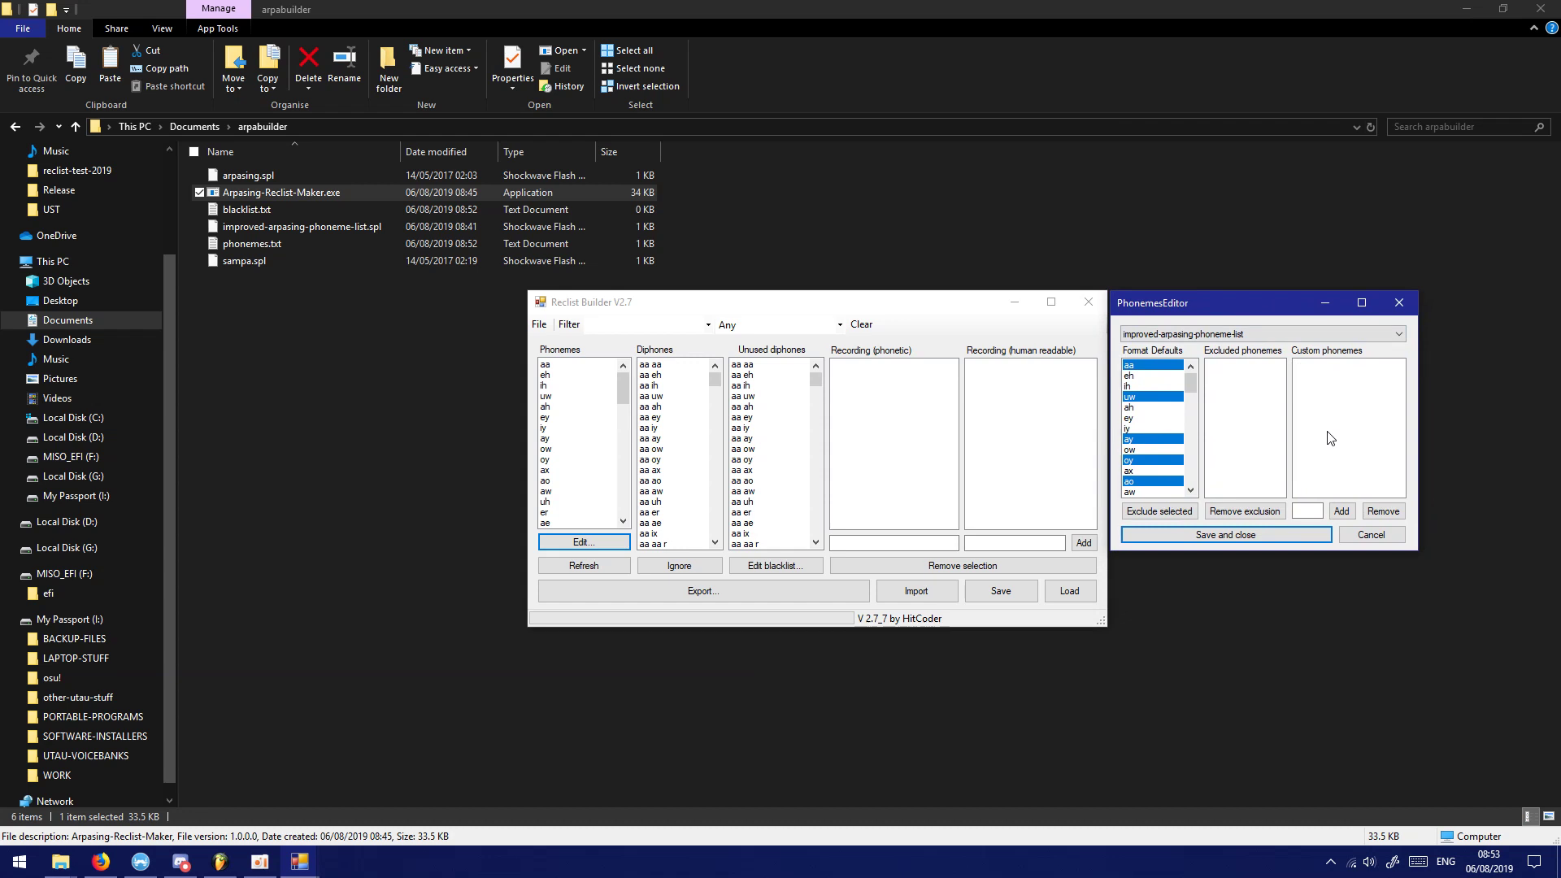
click(1240, 368)
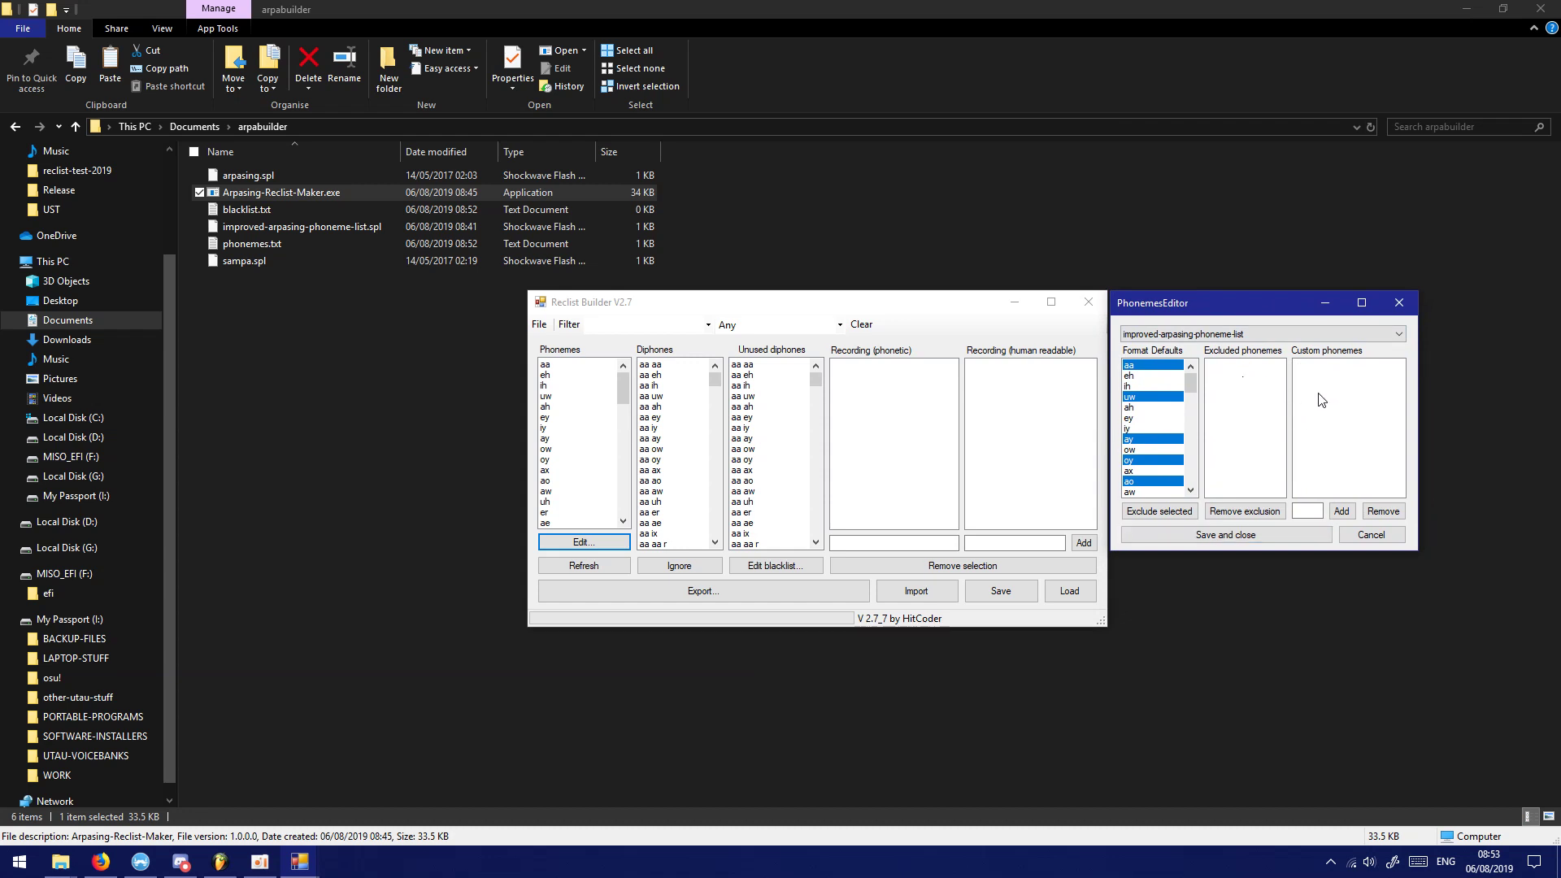
click(1306, 512)
text(aar)
click(1340, 512)
click(1330, 368)
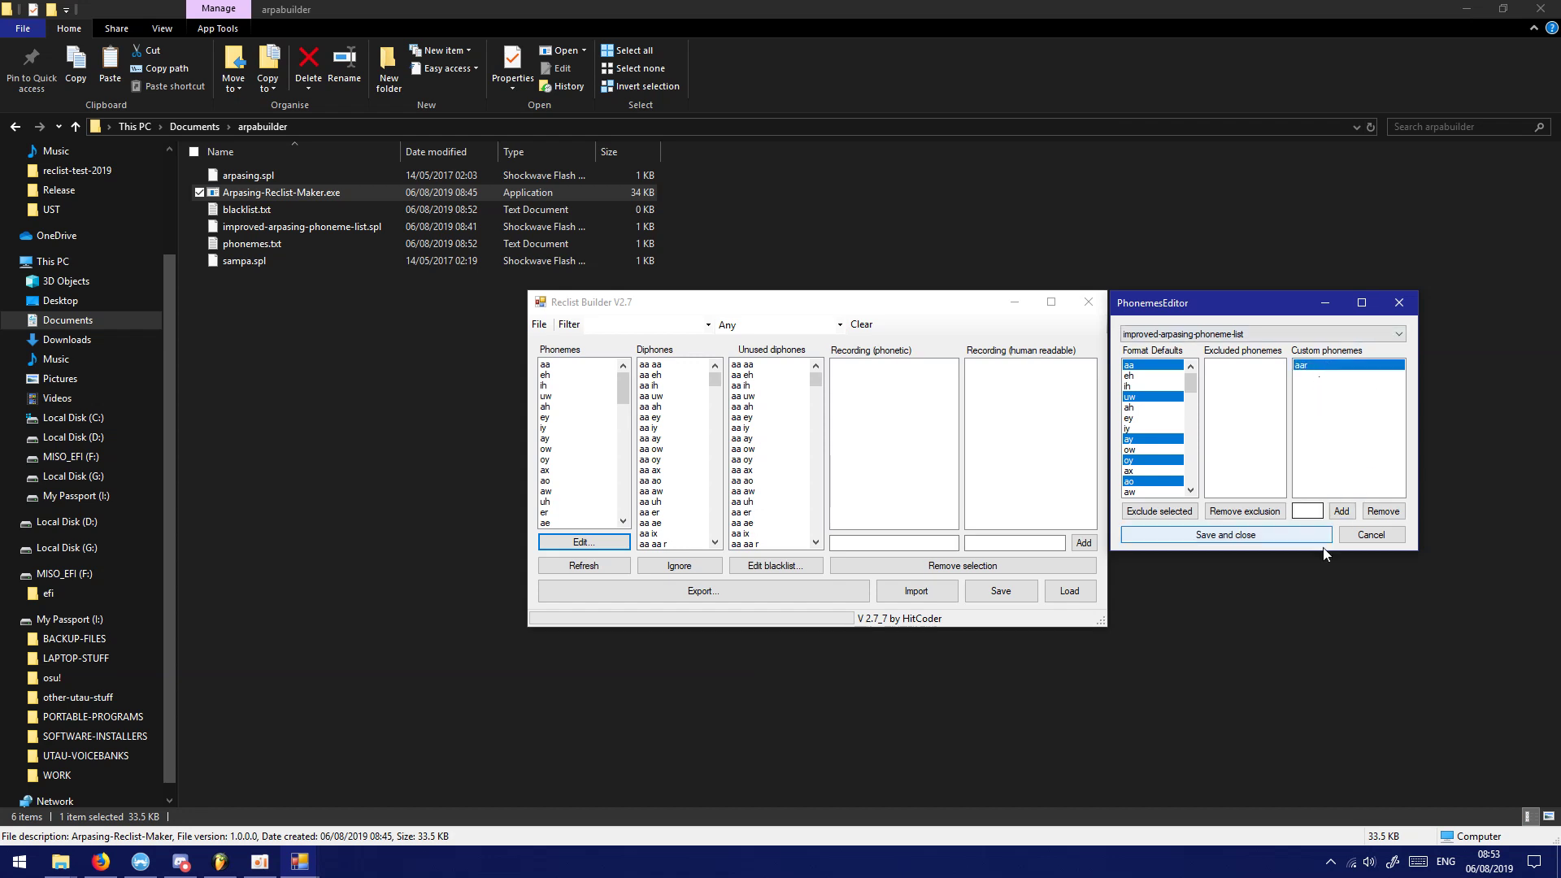
click(1401, 312)
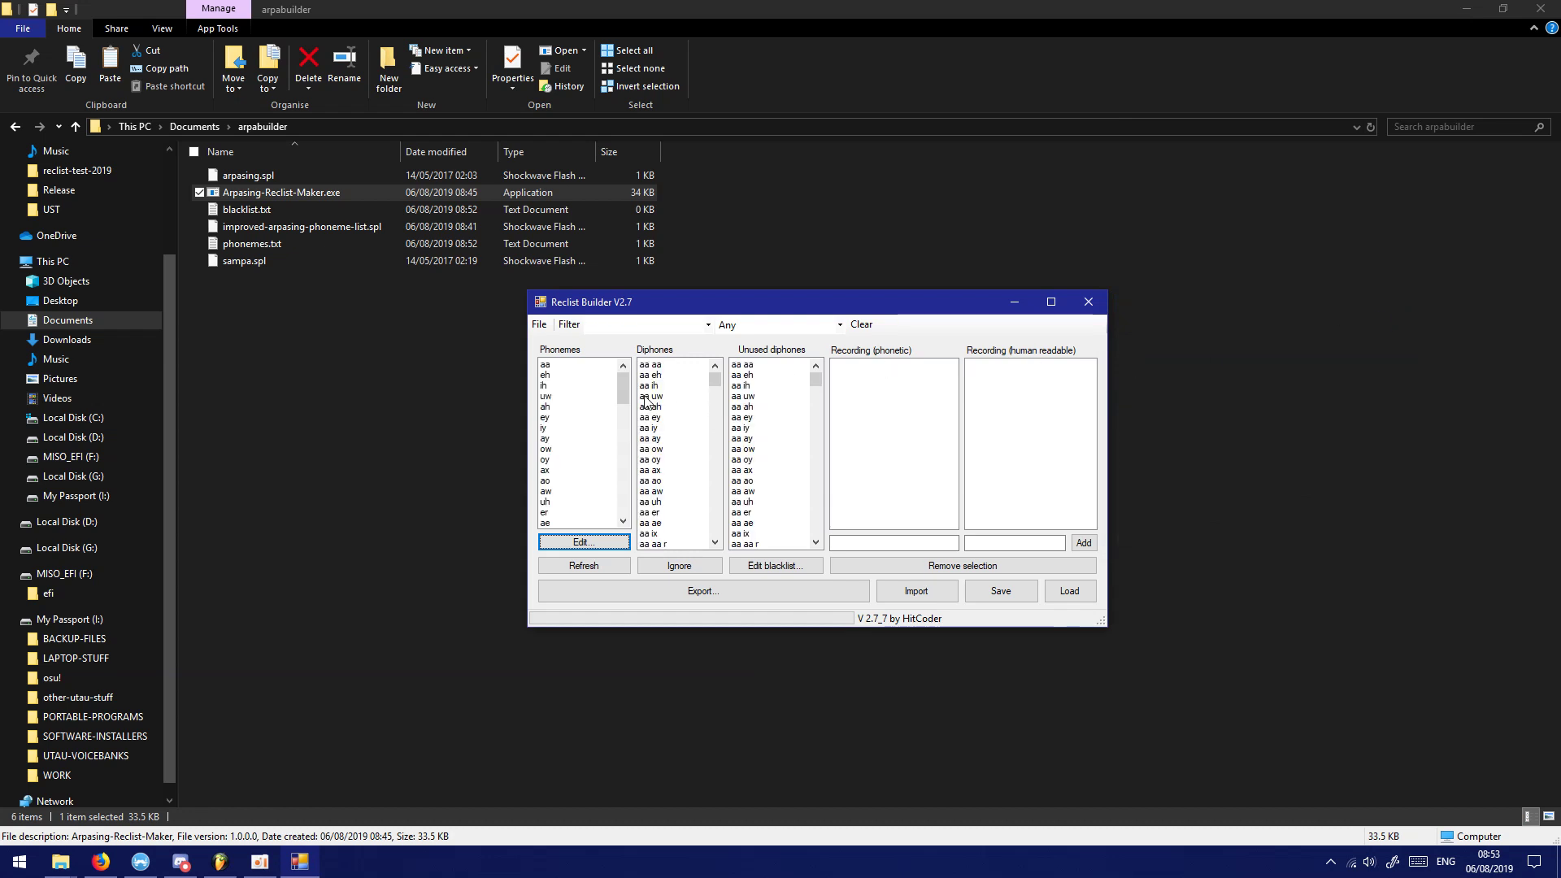
Confirm aar appears in the phoneme list, then delete the custom phoneme and save
mouse_move(628, 395)
mouse_down()
mouse_move(626, 511)
mouse_move(626, 387)
mouse_up()
click(613, 543)
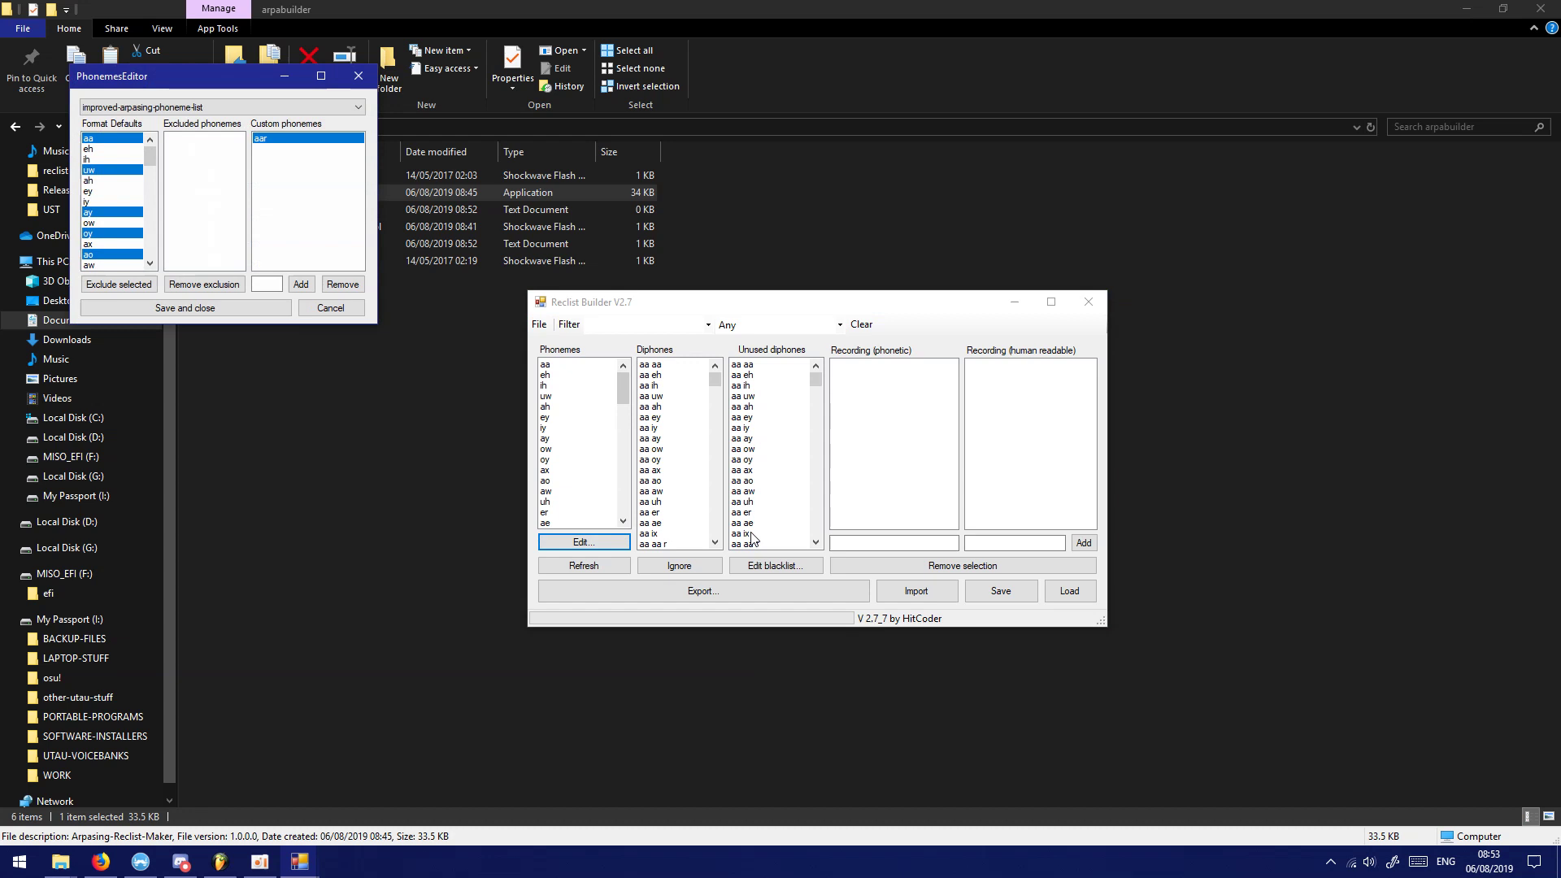
click(215, 311)
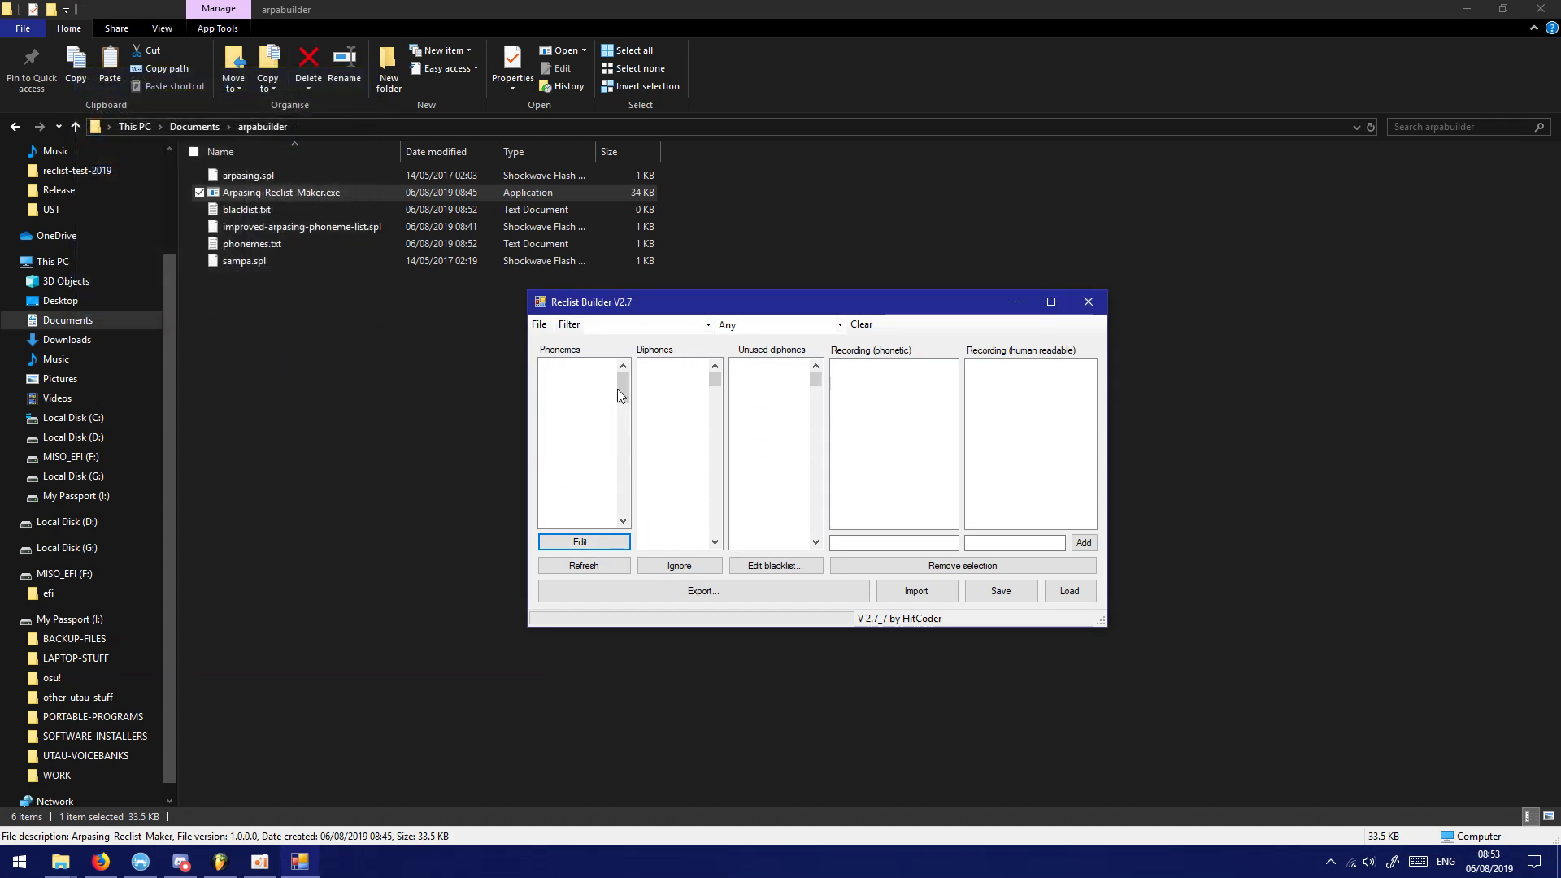
drag(622, 388, 639, 521)
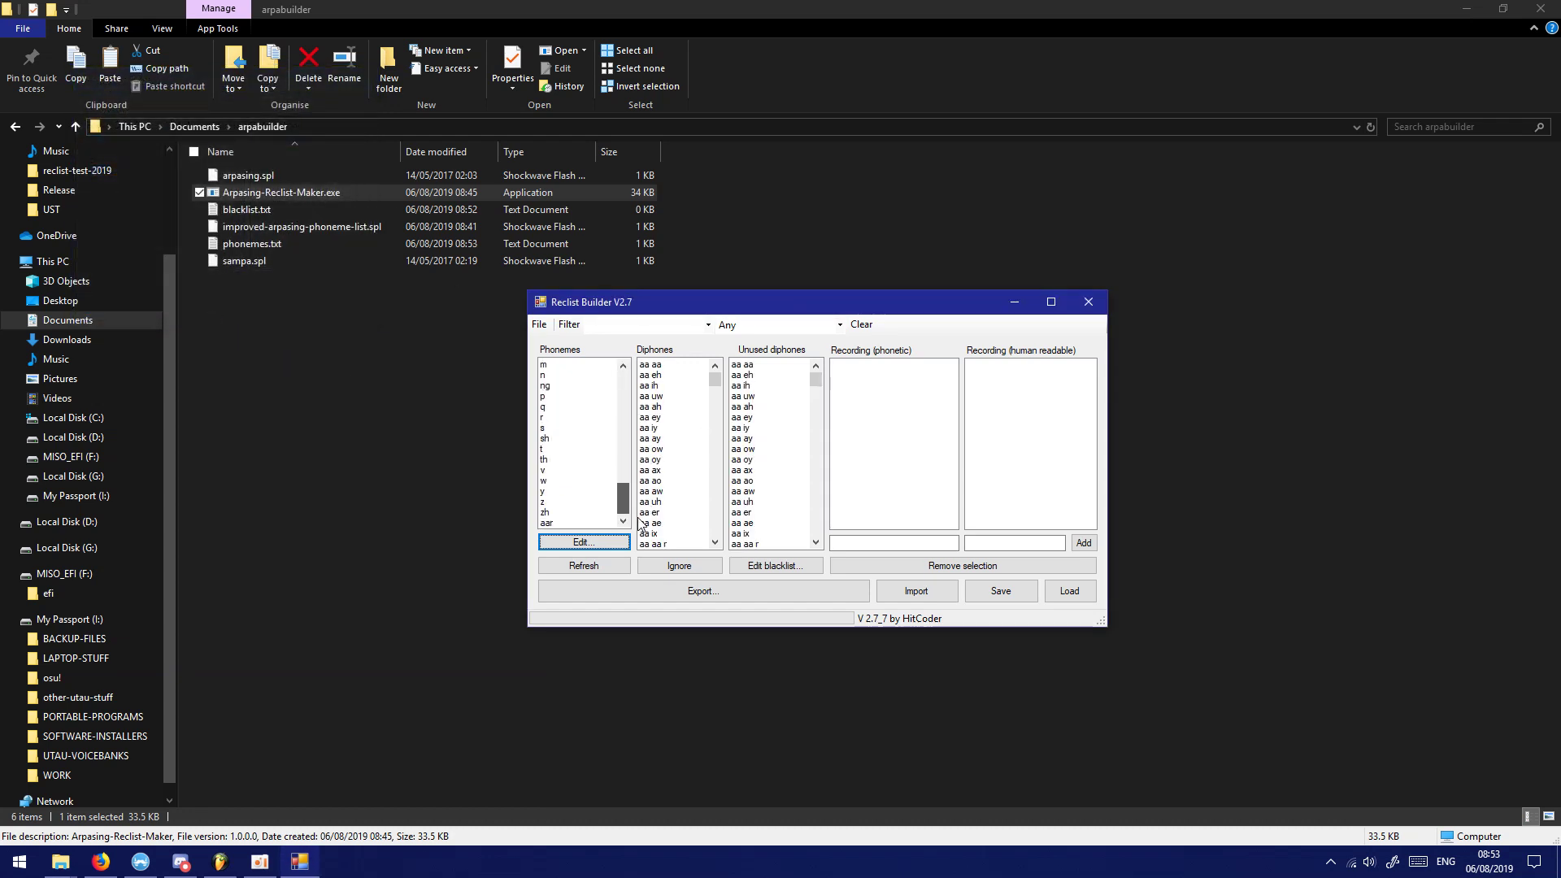
click(569, 523)
click(584, 541)
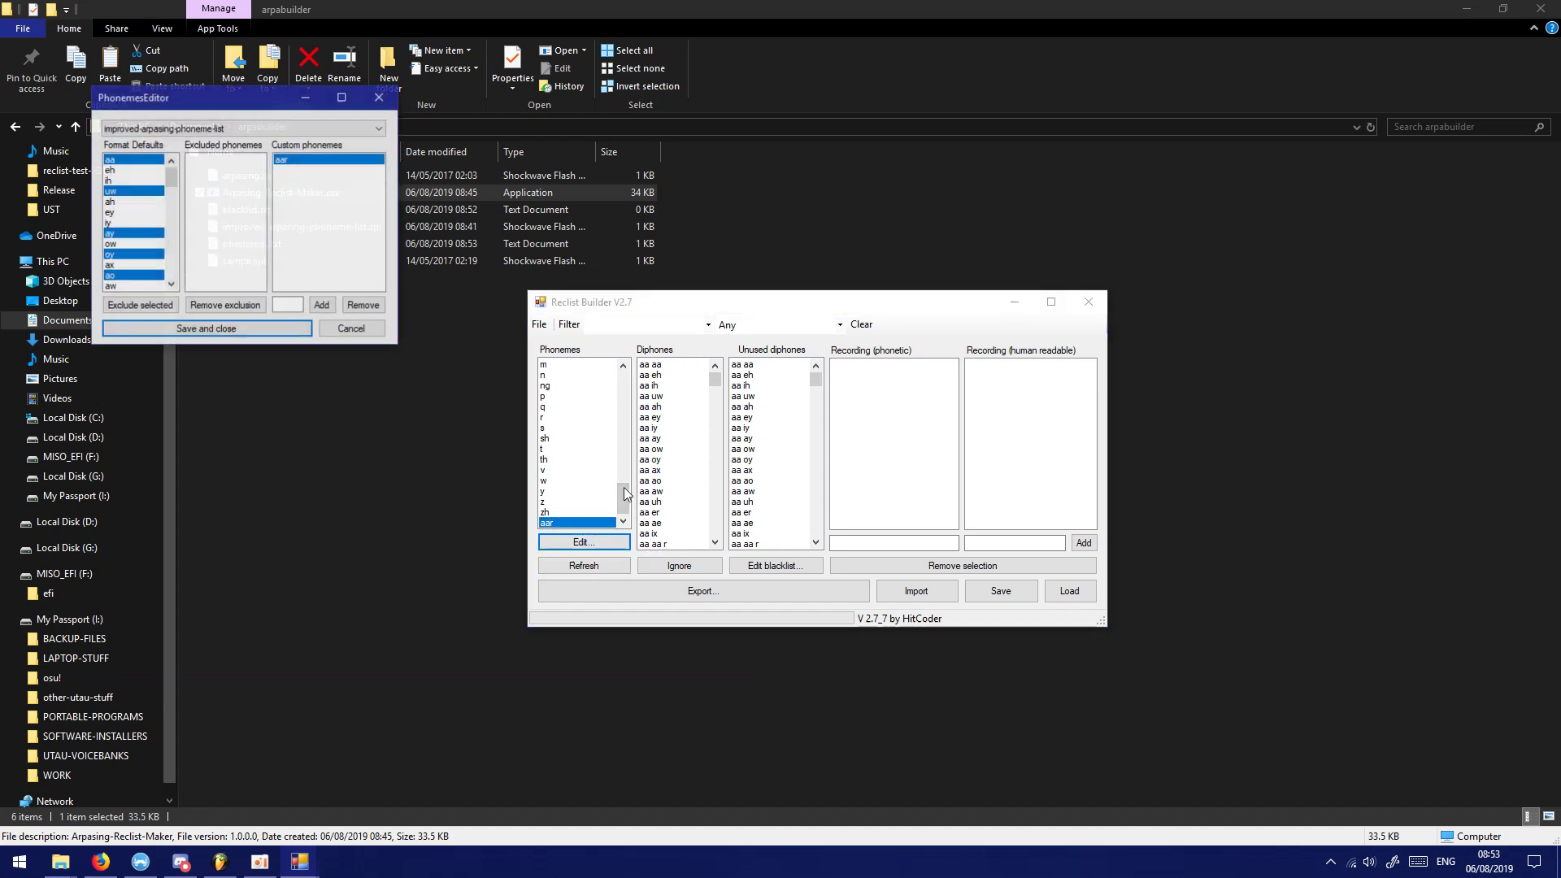
click(364, 306)
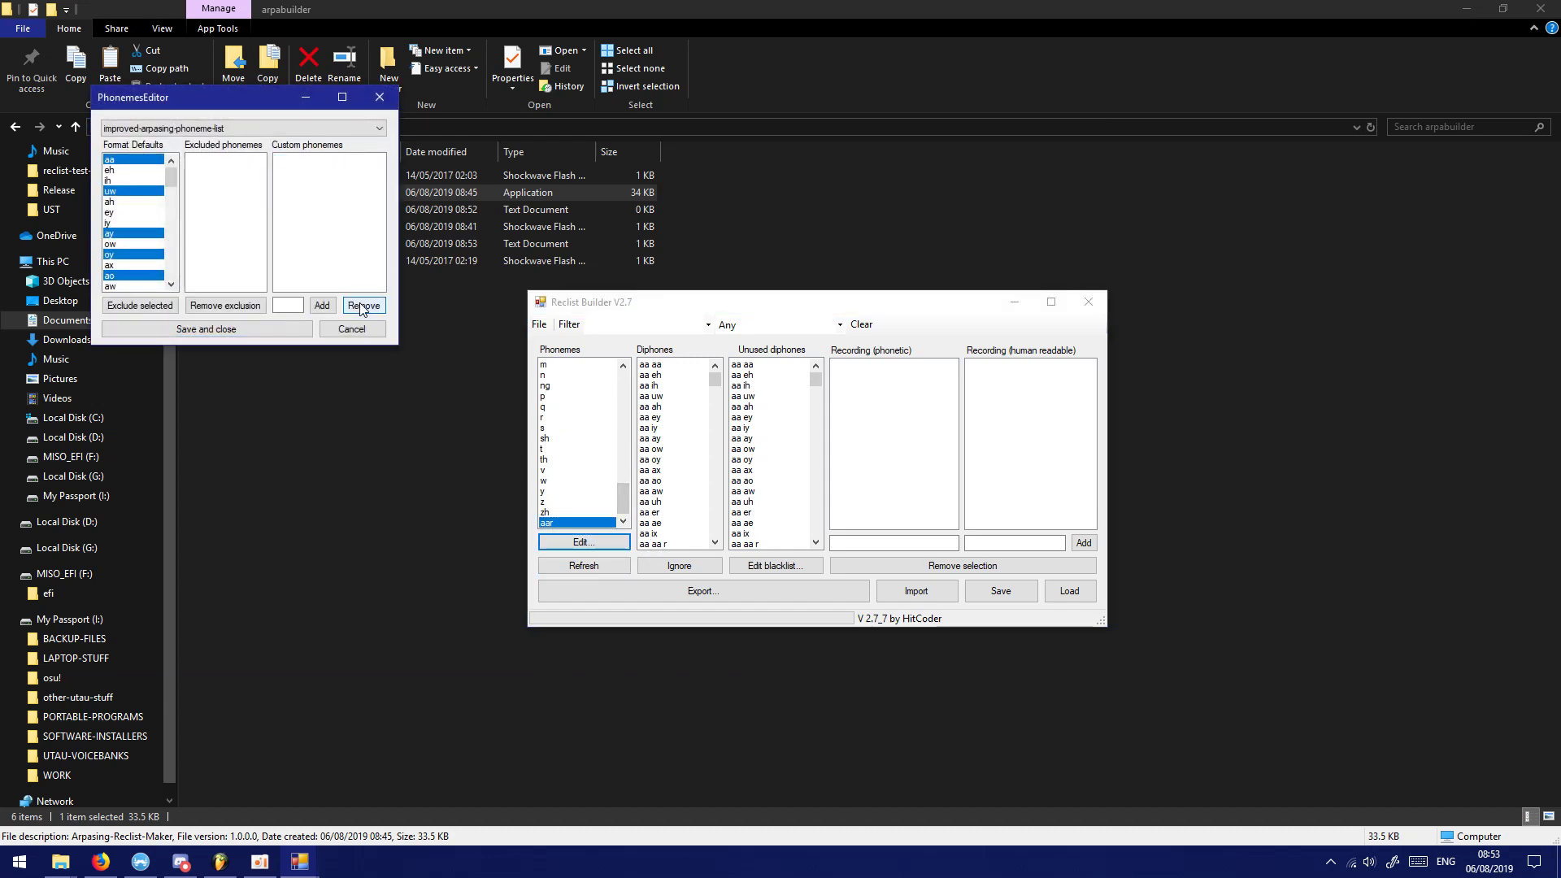
click(258, 330)
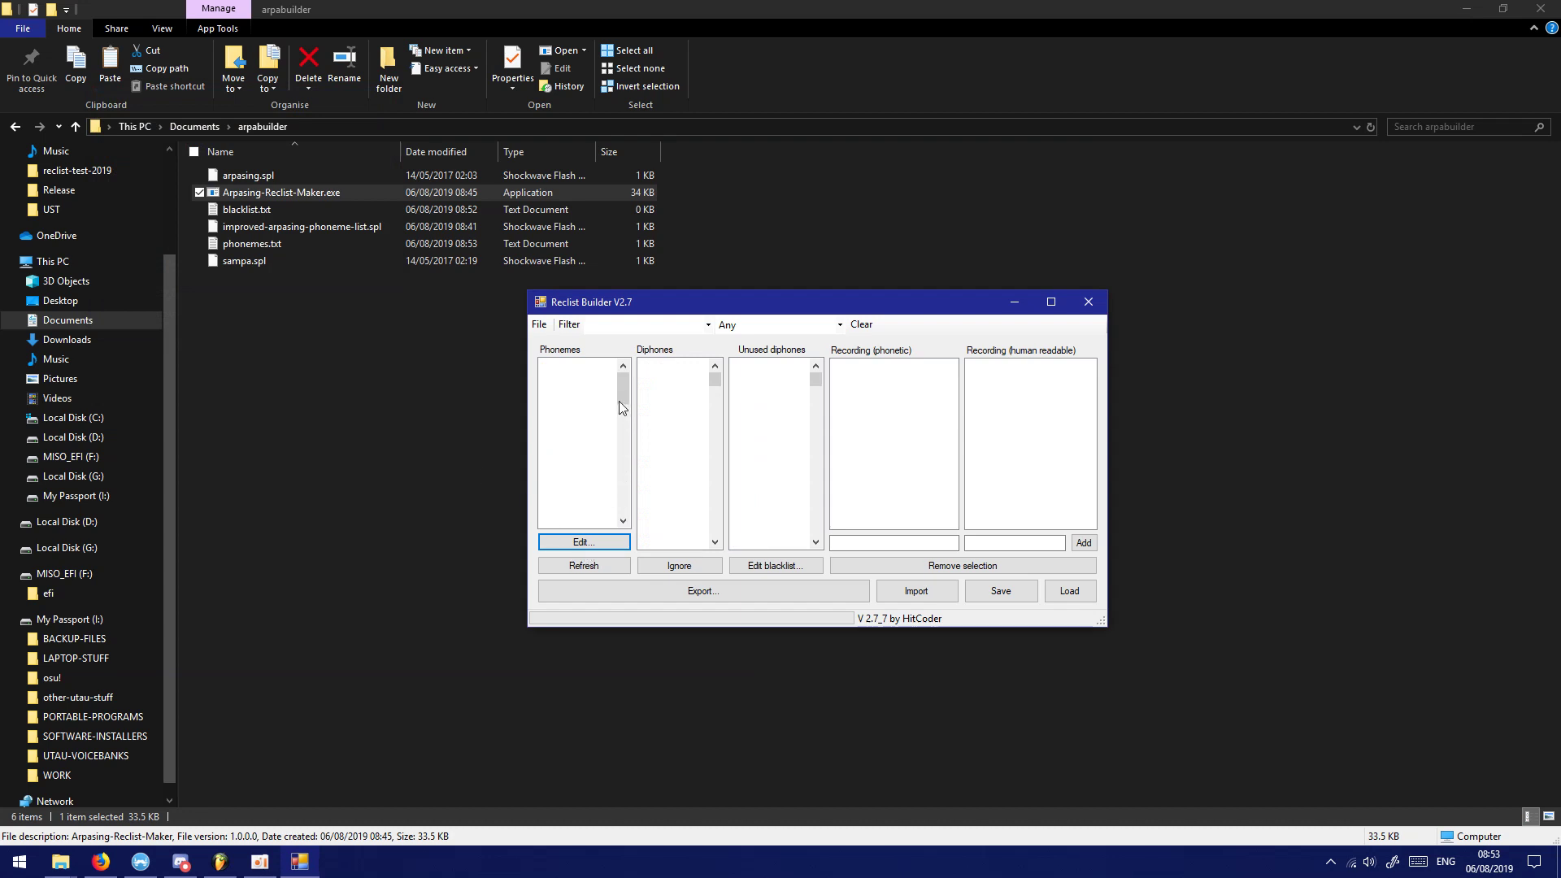
scroll(622, 392, down, 8)
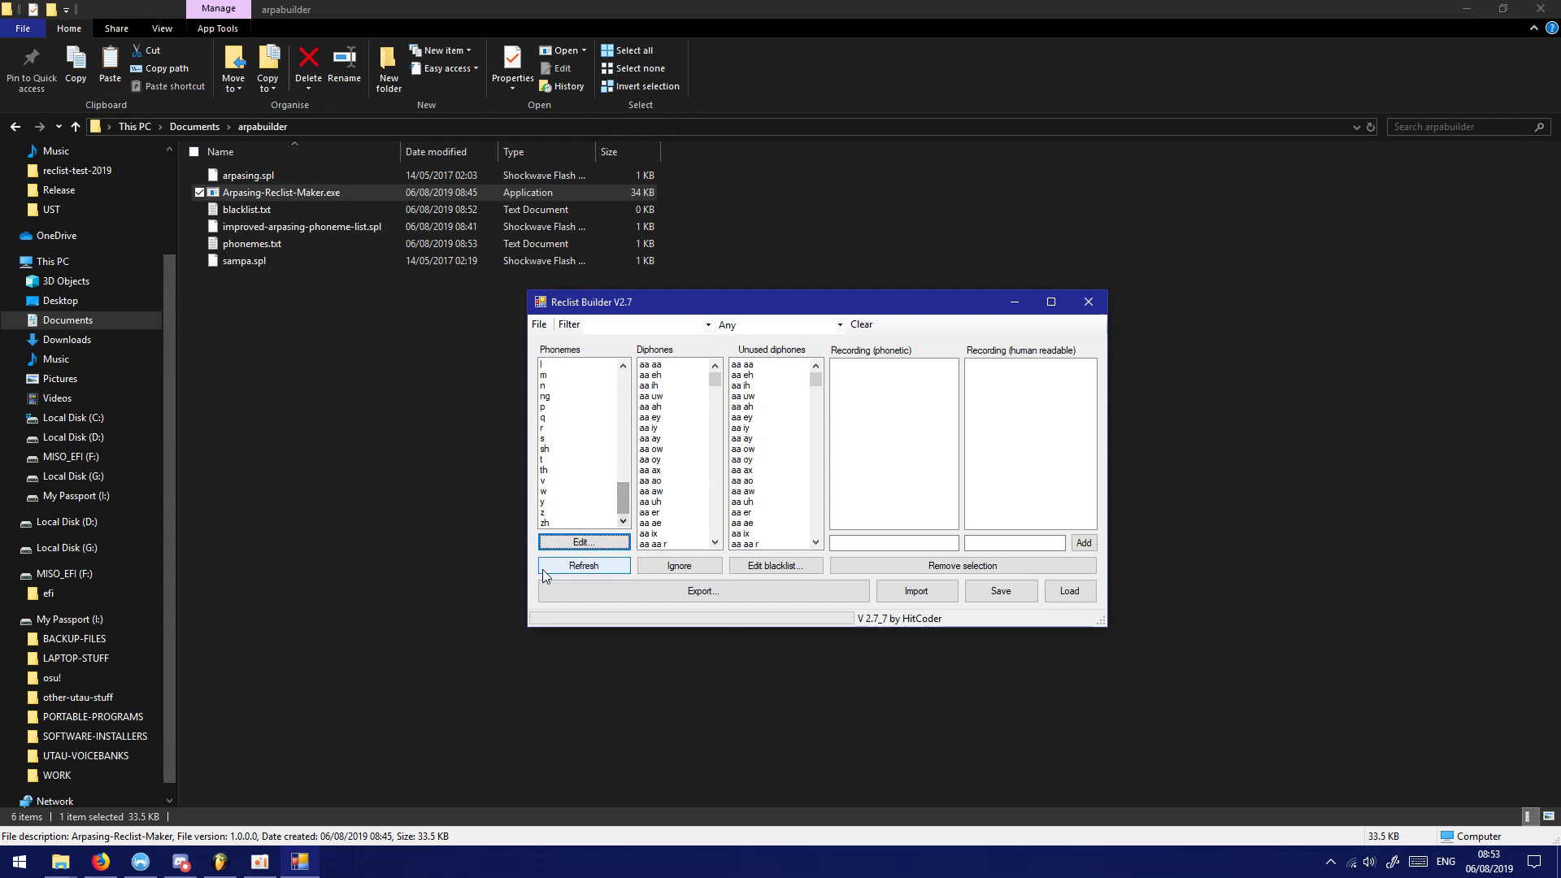
click(708, 325)
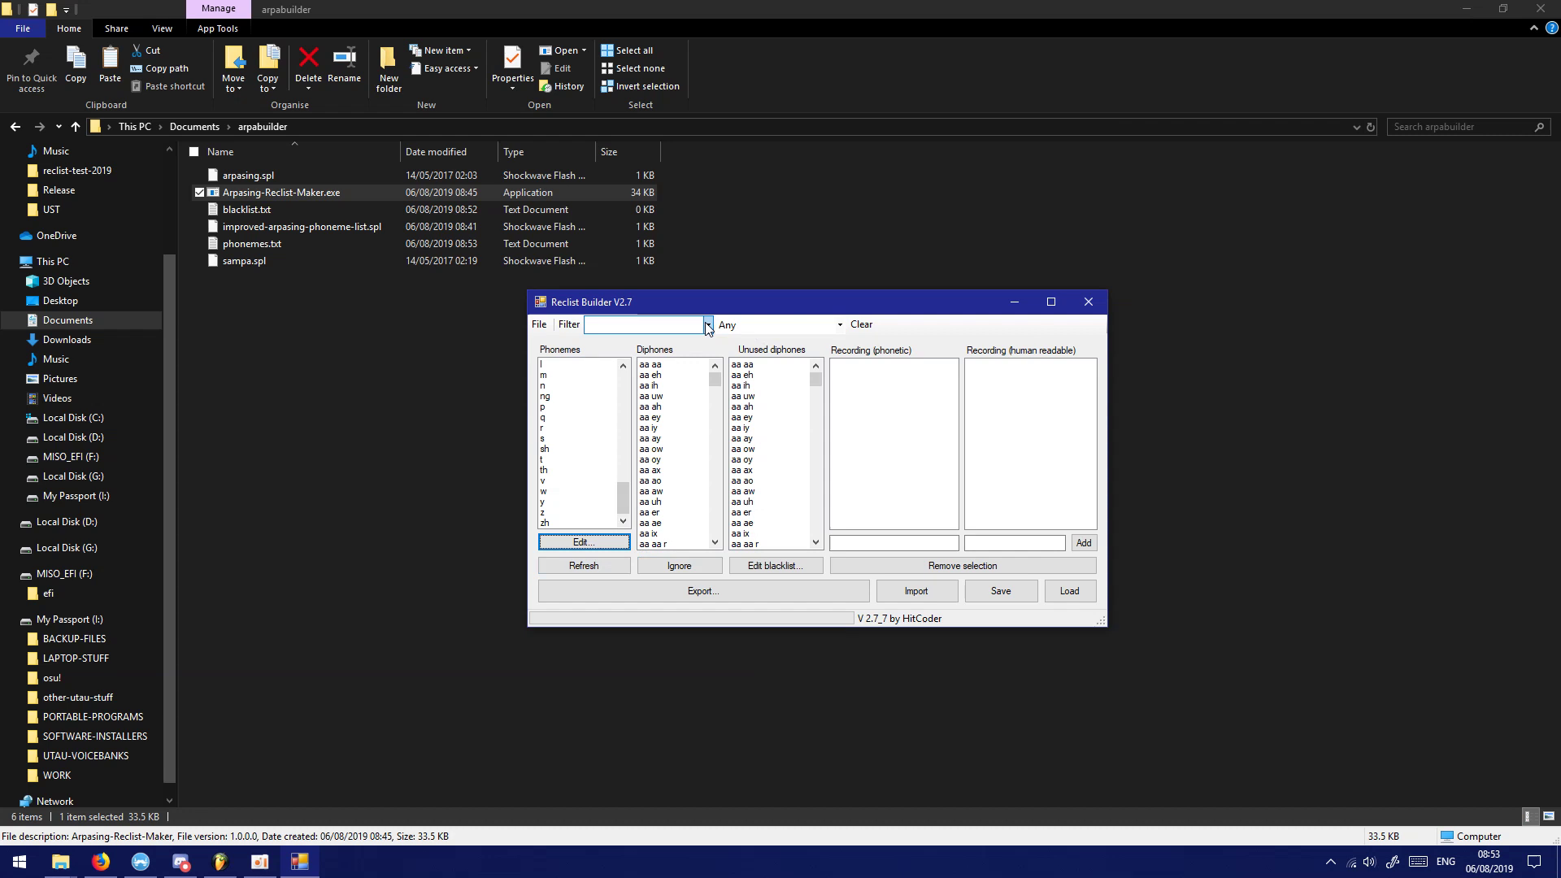
drag(705, 403, 700, 368)
click(606, 354)
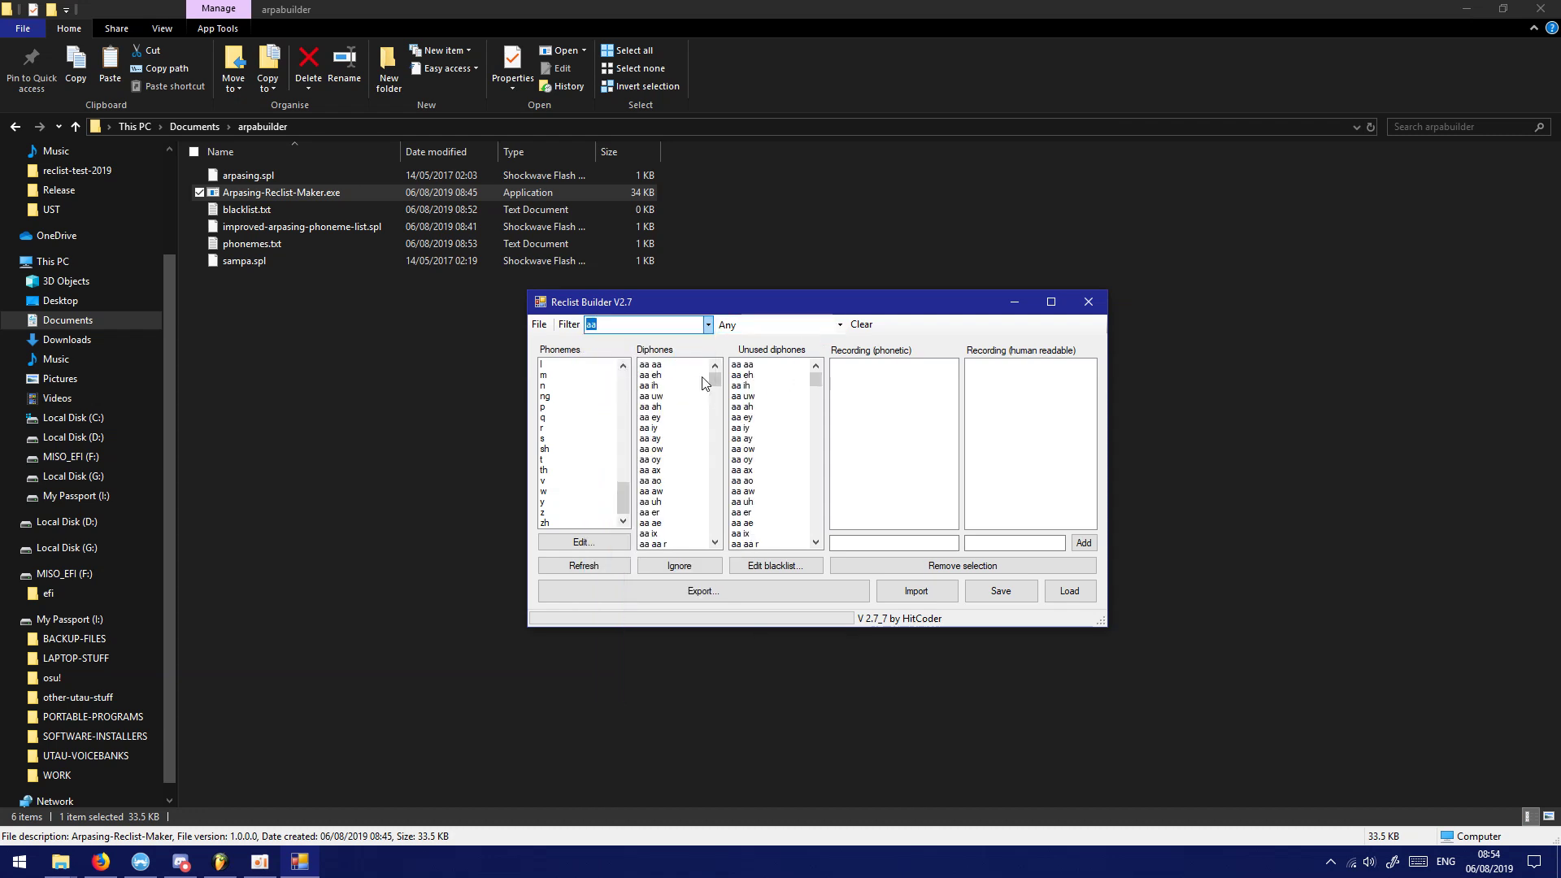
mouse_move(715, 380)
mouse_down()
mouse_move(716, 533)
mouse_move(717, 376)
mouse_move(711, 516)
mouse_move(714, 424)
mouse_move(689, 368)
mouse_up()
Set the aa filter position to Last to list diphones ending in aa
click(709, 326)
click(709, 326)
click(781, 325)
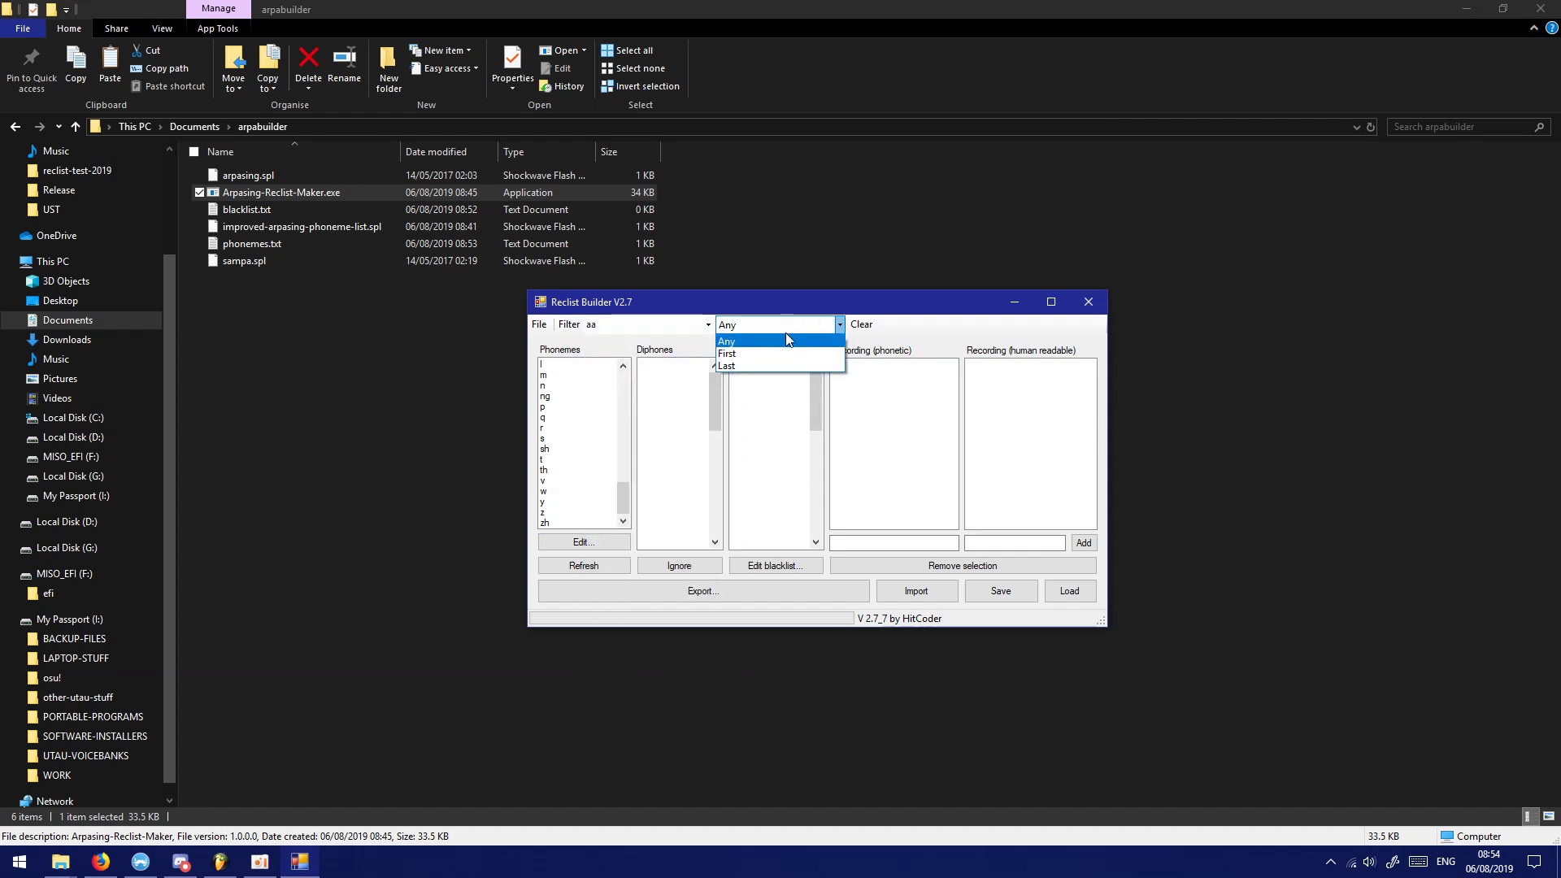
click(741, 366)
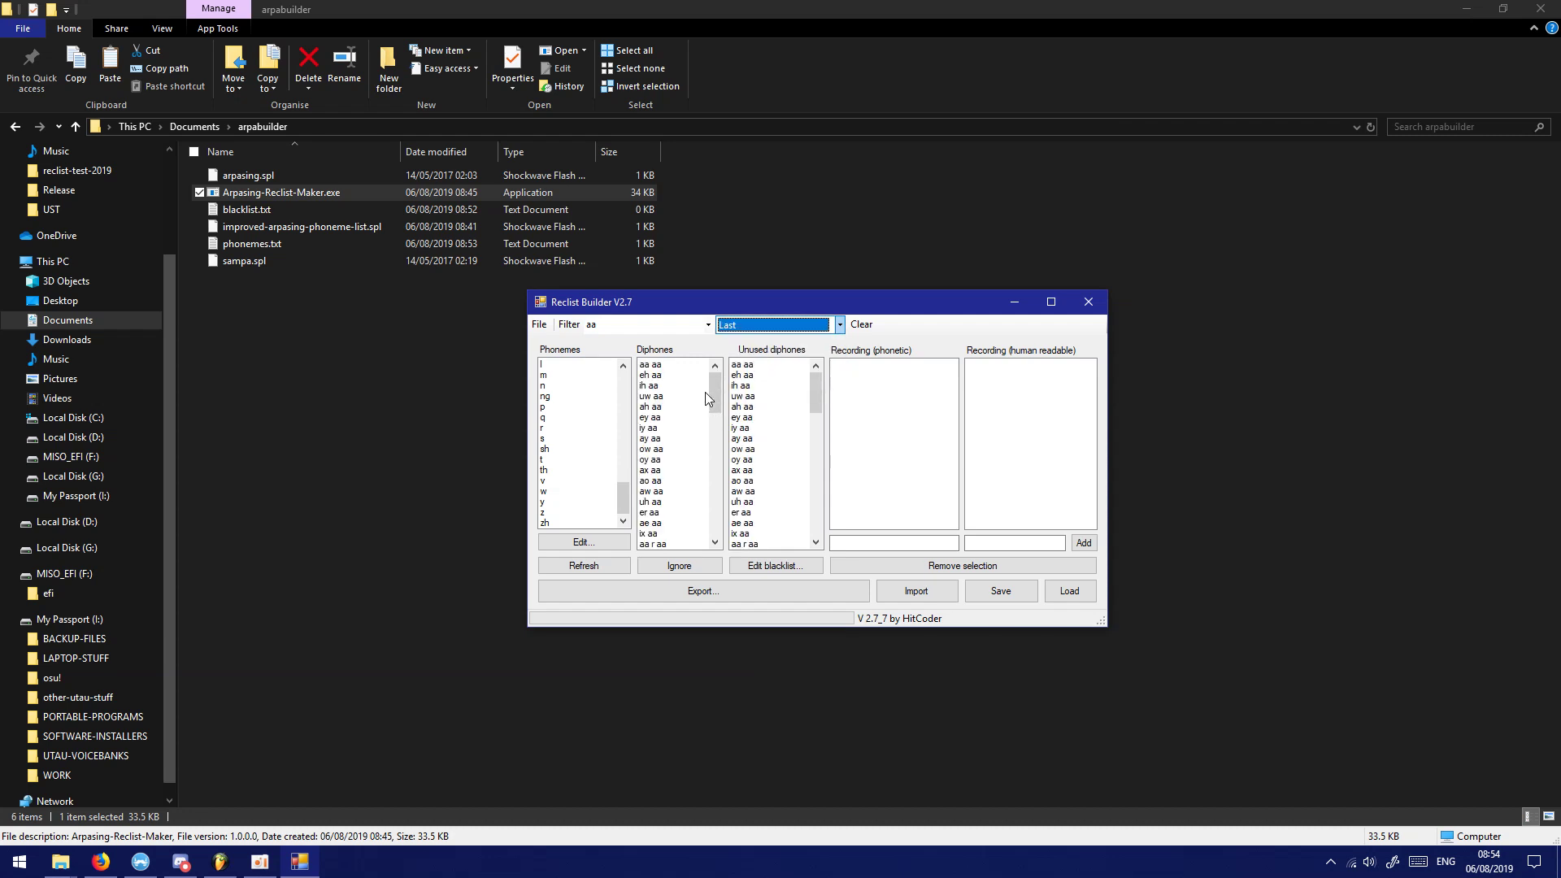
drag(718, 384, 739, 465)
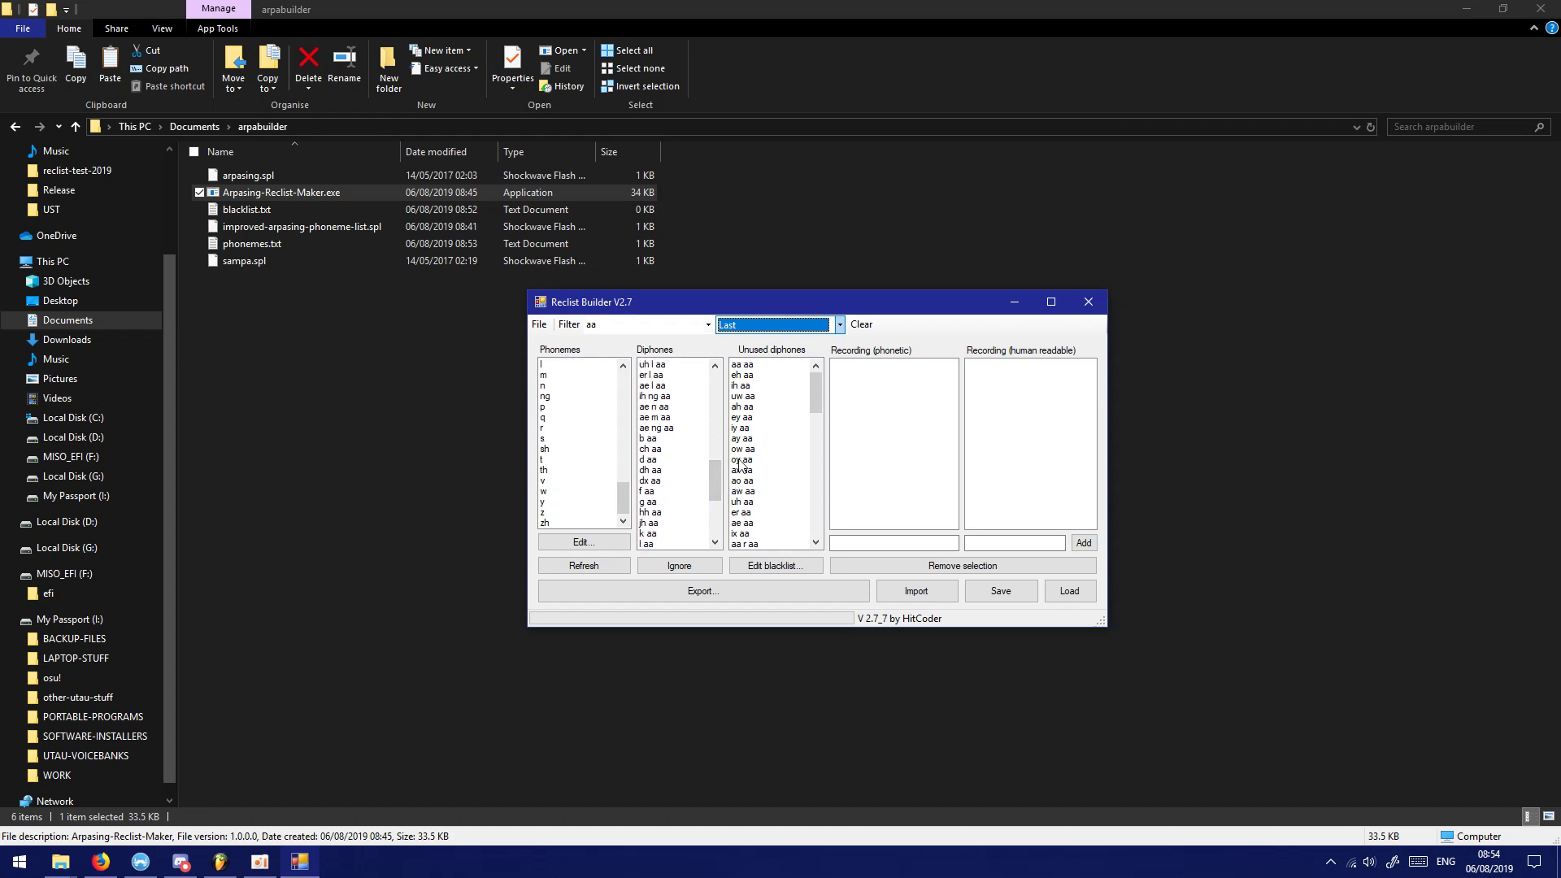
Change the aa filter position to First and select the 'aa v' diphone
click(764, 325)
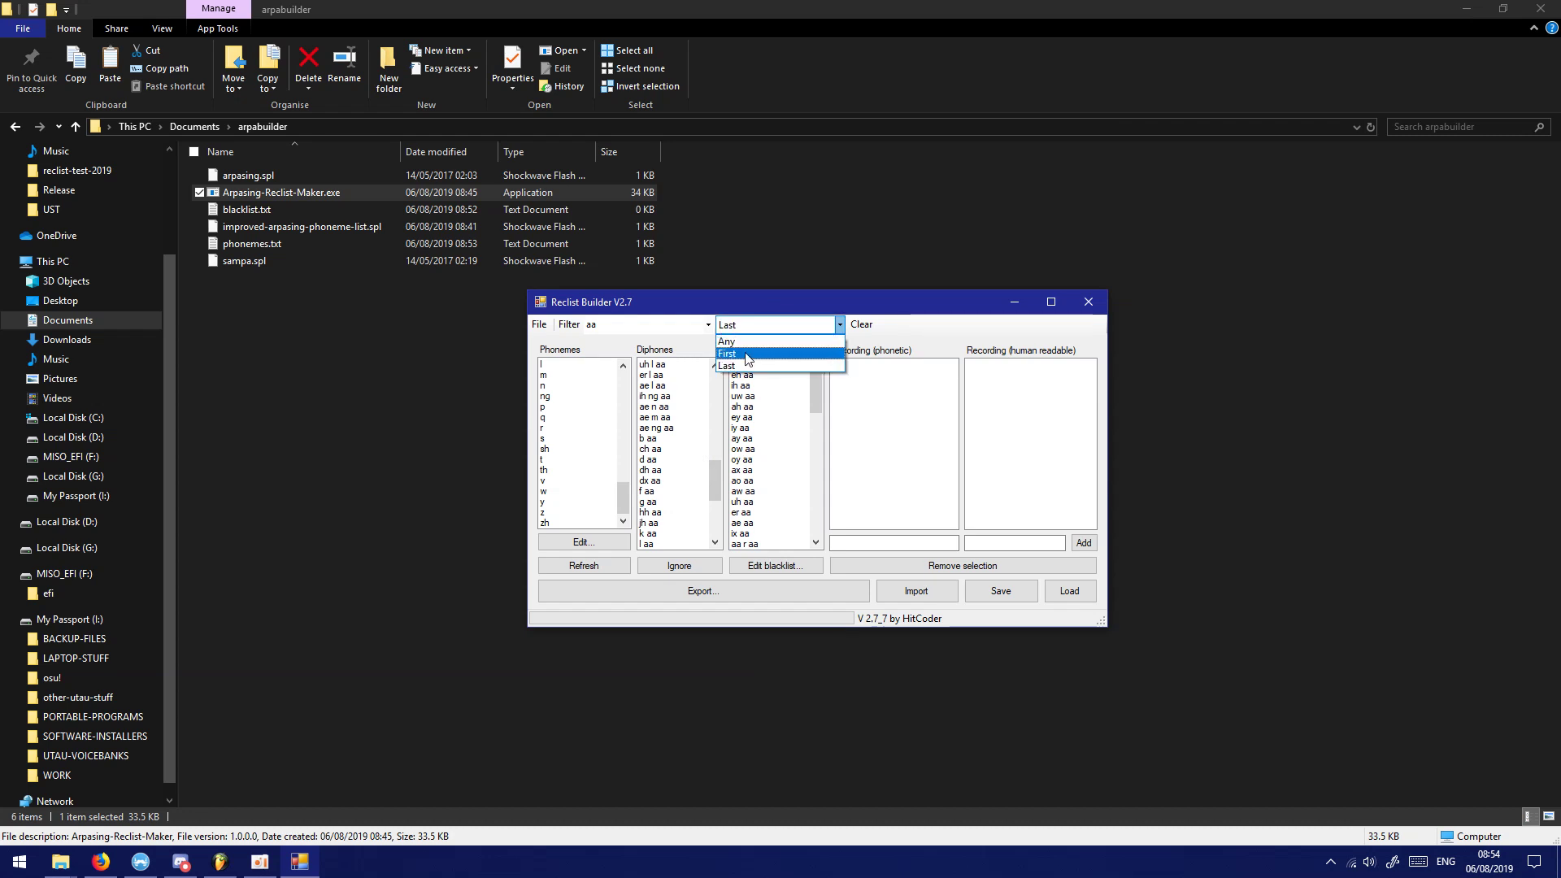
click(747, 355)
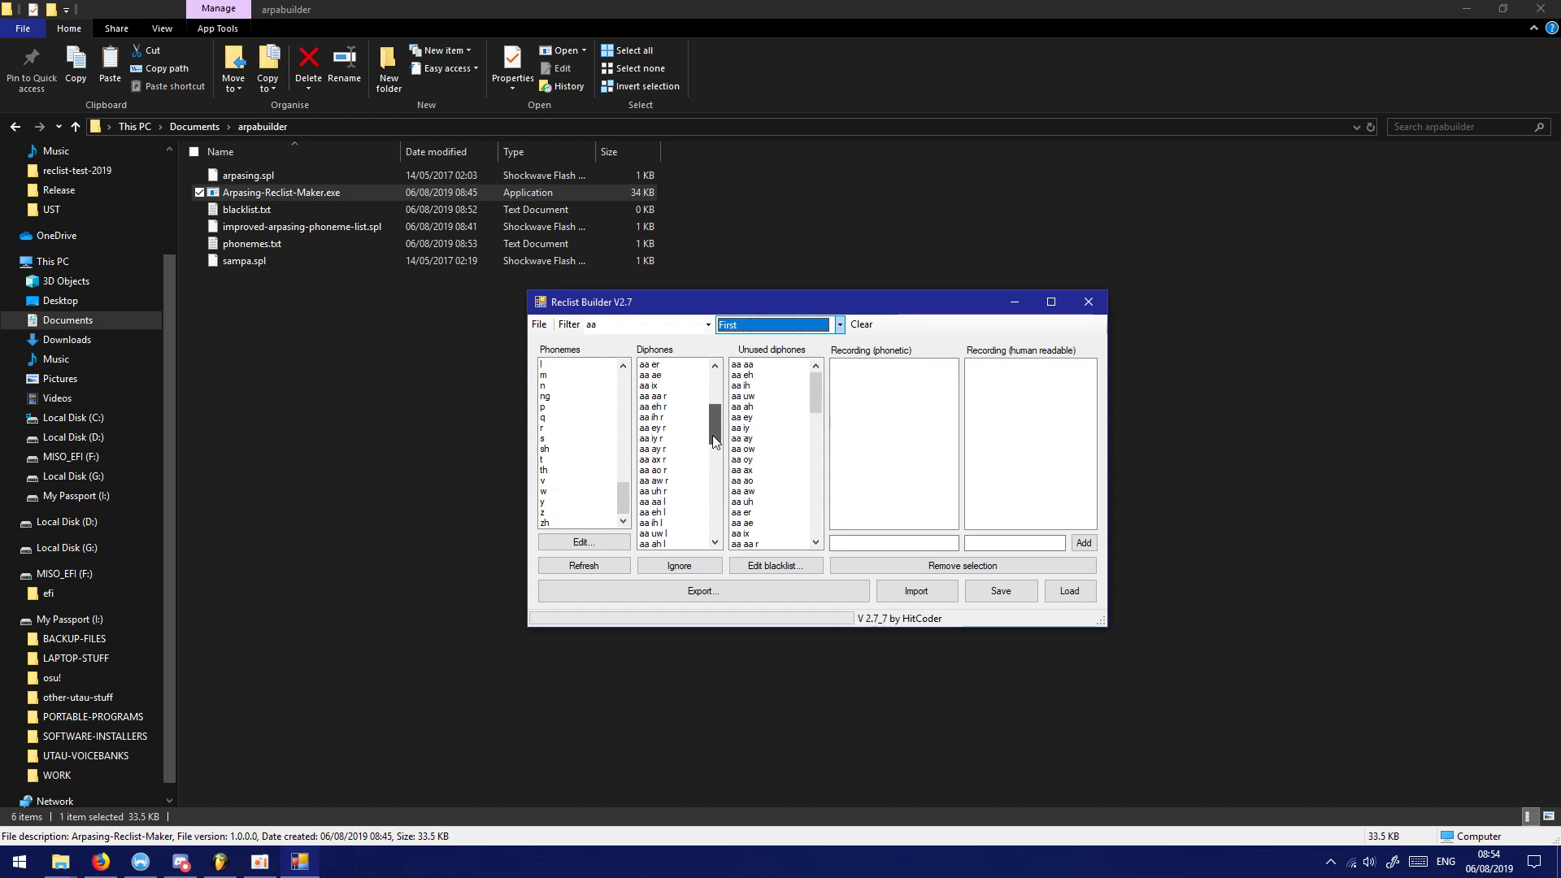
scroll(663, 498, down, 9)
click(666, 502)
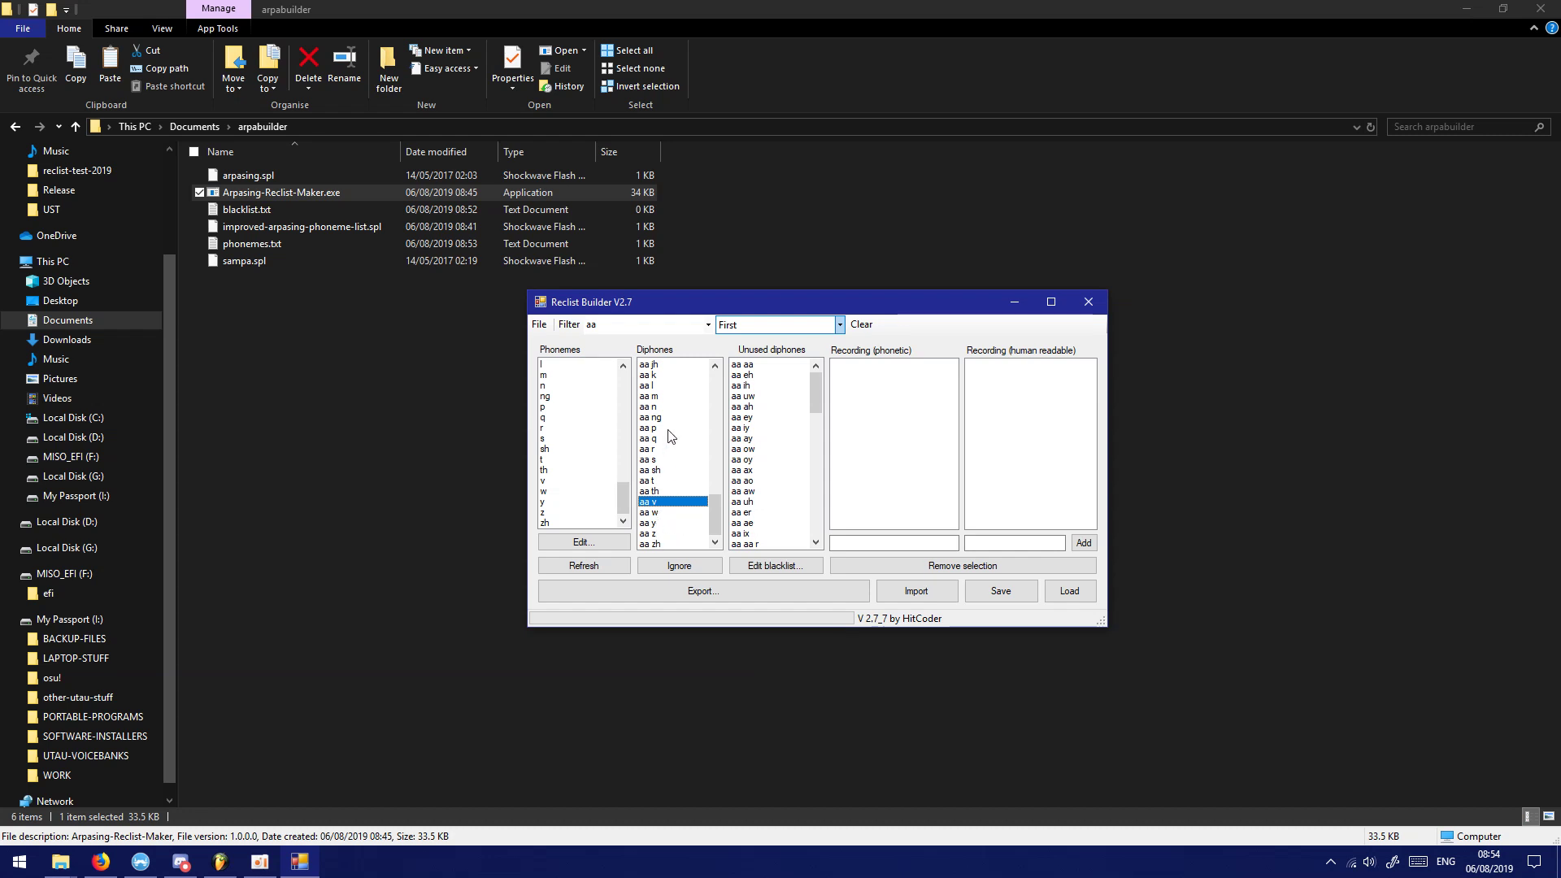
scroll(667, 461, up, 1)
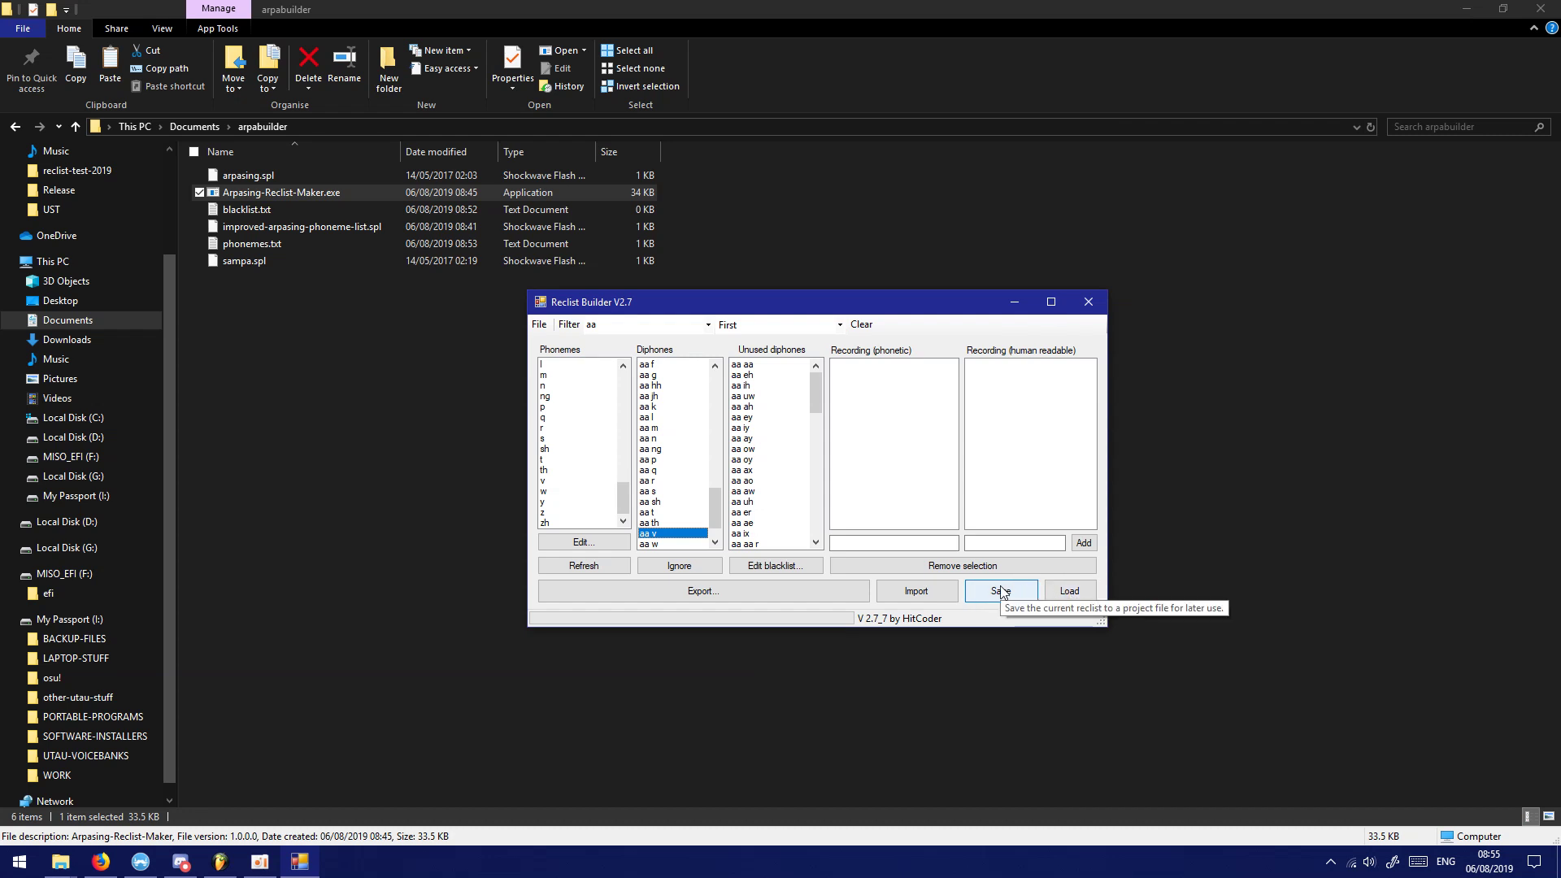
Load better-arpasing.rpr and step through its recording lines starting at 'beachy deeb teasy'
click(1061, 587)
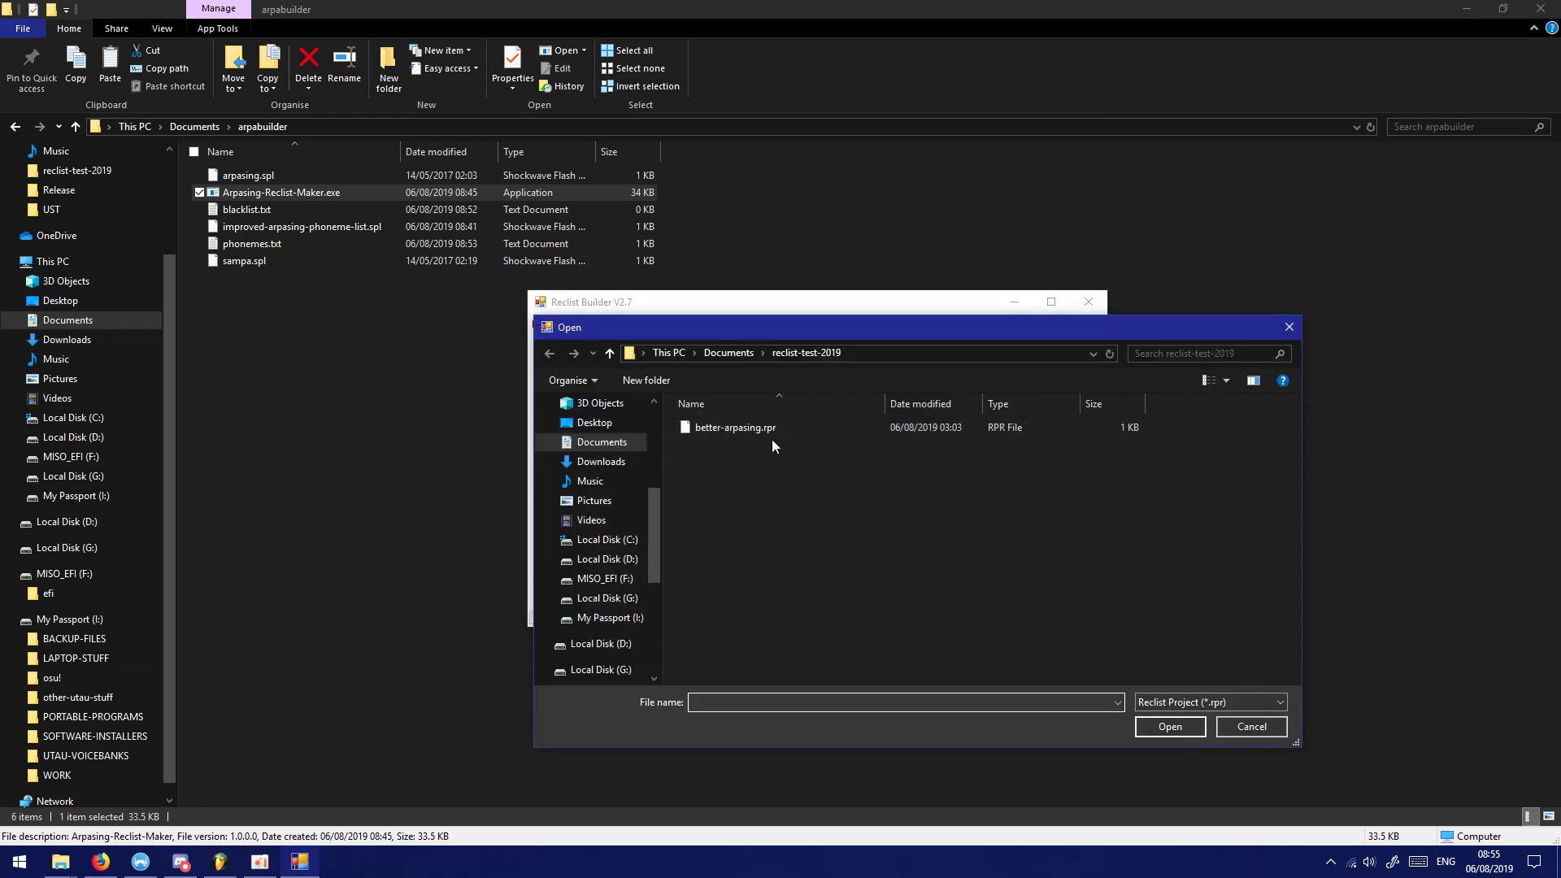
double_click(750, 430)
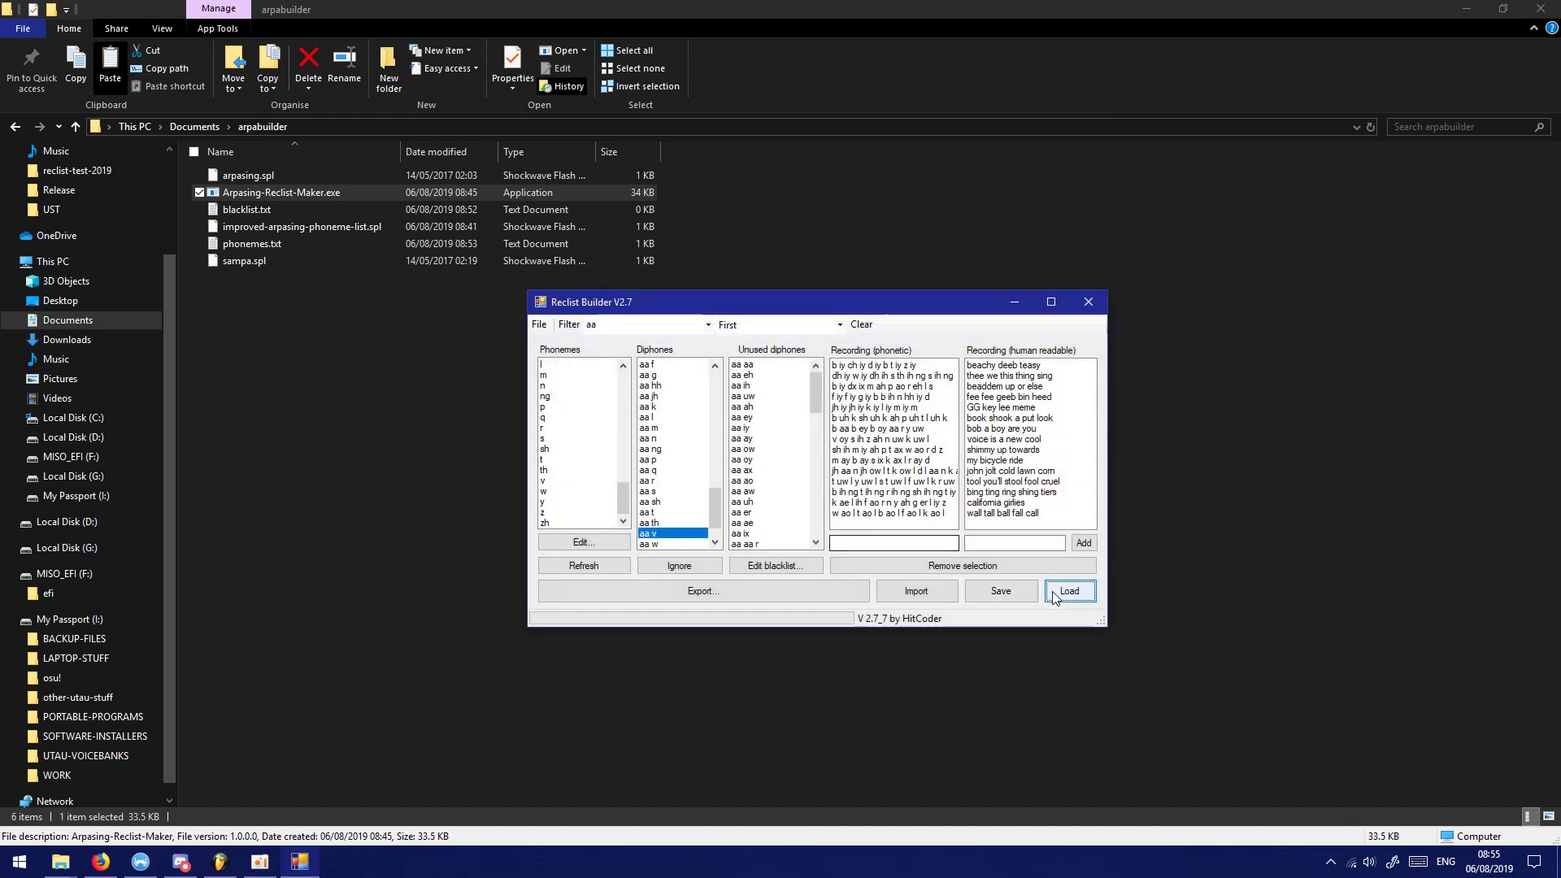
drag(894, 310, 774, 291)
click(895, 348)
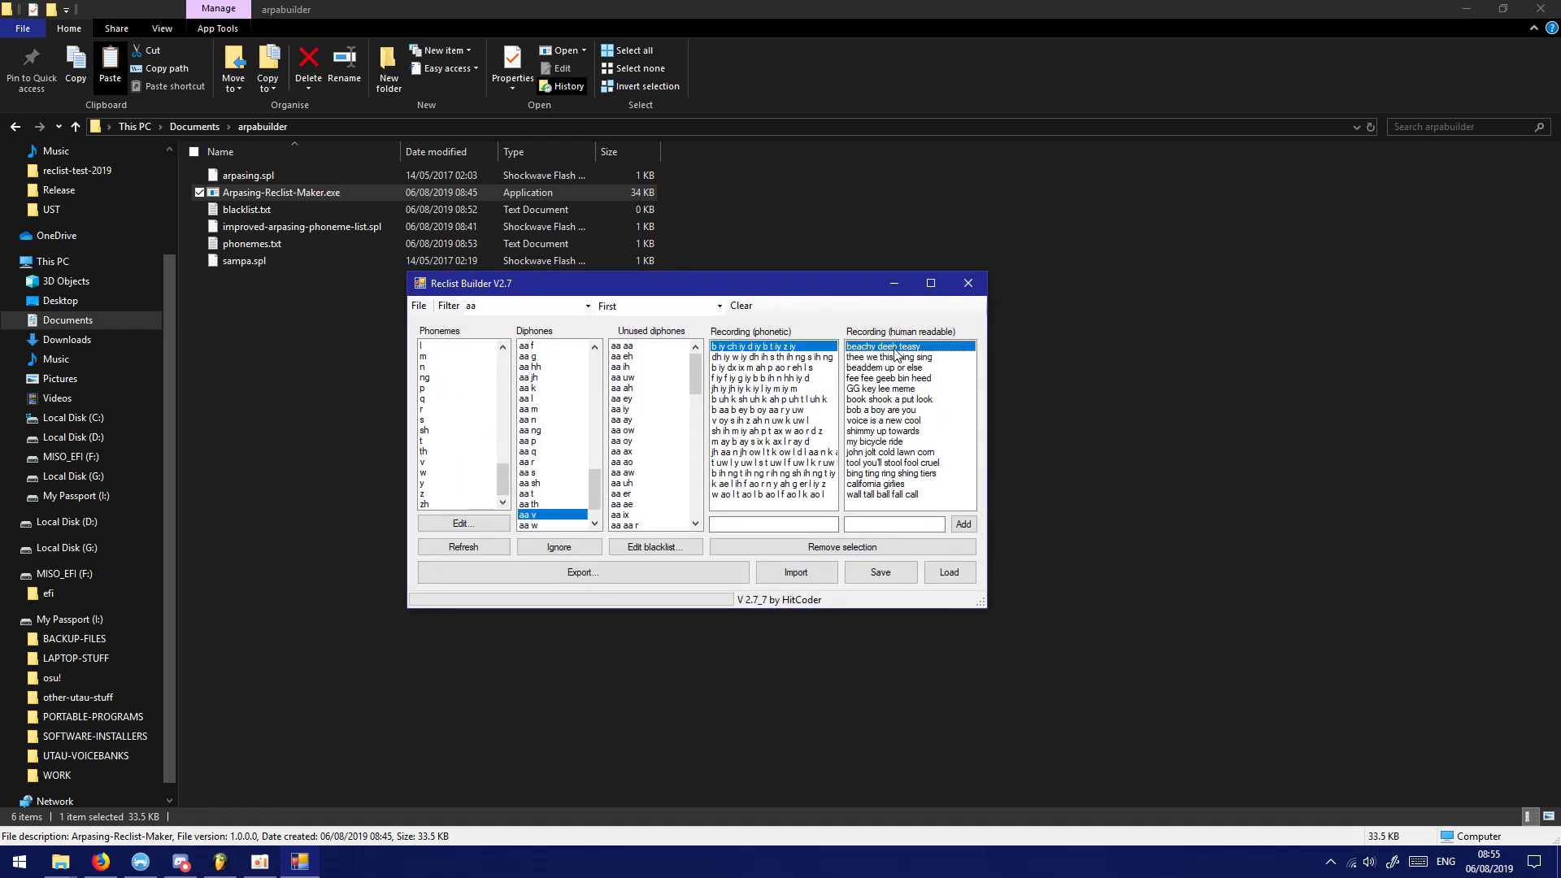
key(Down)
key(Down)
key(Down)
key(Down)
key(Down)
key(Down)
key(Down)
key(Down)
key(Down)
key(Down)
key(Down)
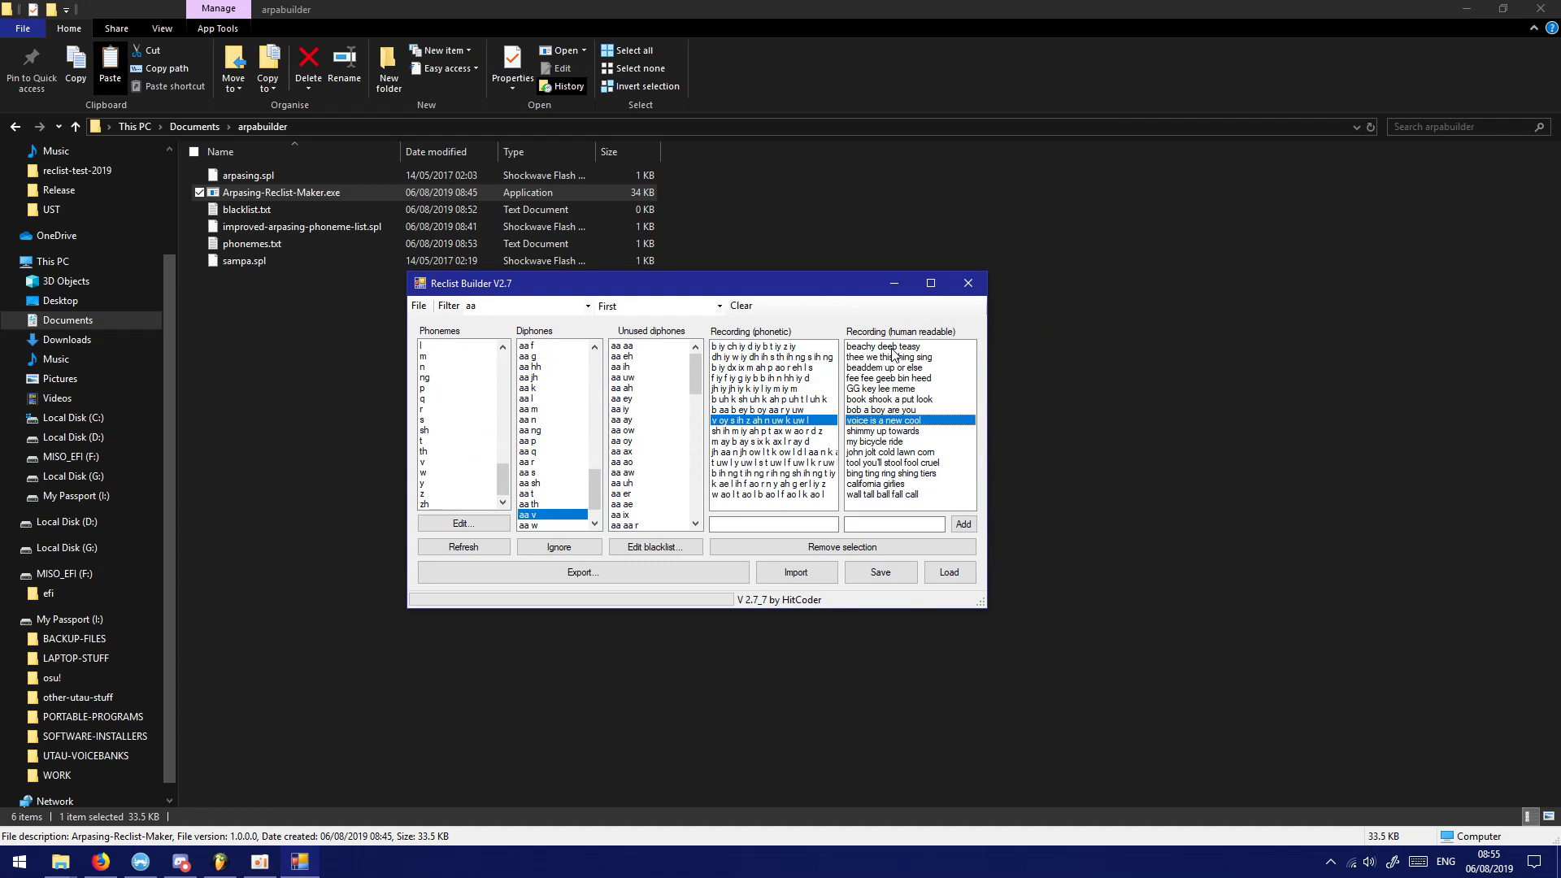
key(Down)
key(Down)
key(Down)
key(Up)
key(Up)
key(Up)
key(Up)
key(Up)
key(Up)
key(Up)
key(Up)
key(Up)
key(Up)
key(Up)
key(Up)
key(Up)
key(Up)
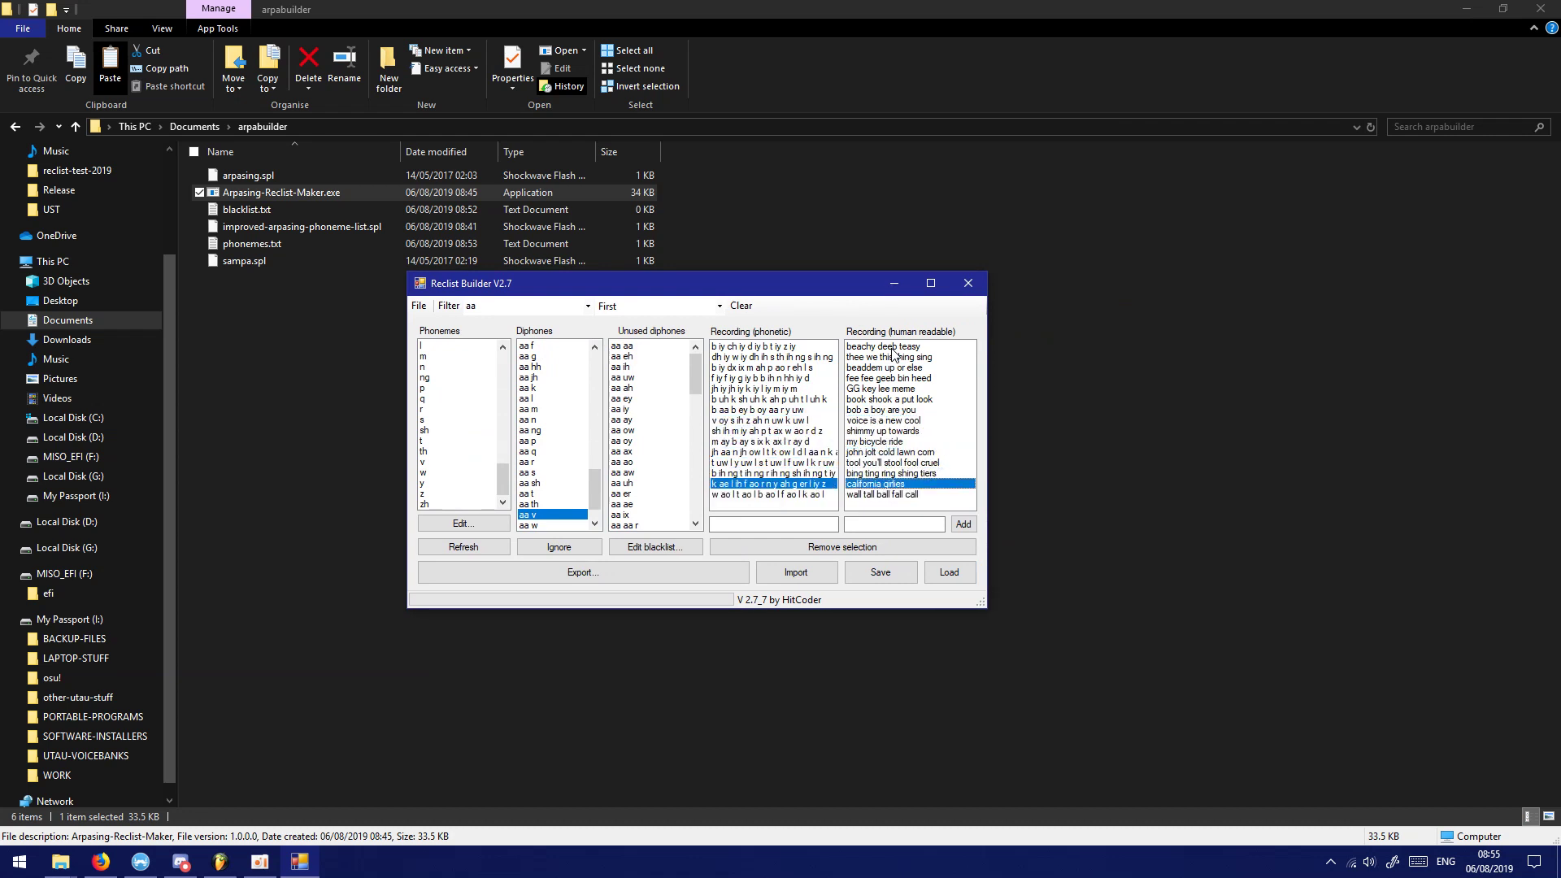
key(Down)
key(Down)
key(Down)
key(Down)
key(Down)
key(Down)
key(Down)
key(Down)
key(Down)
key(Down)
key(Down)
key(Down)
key(Down)
key(Down)
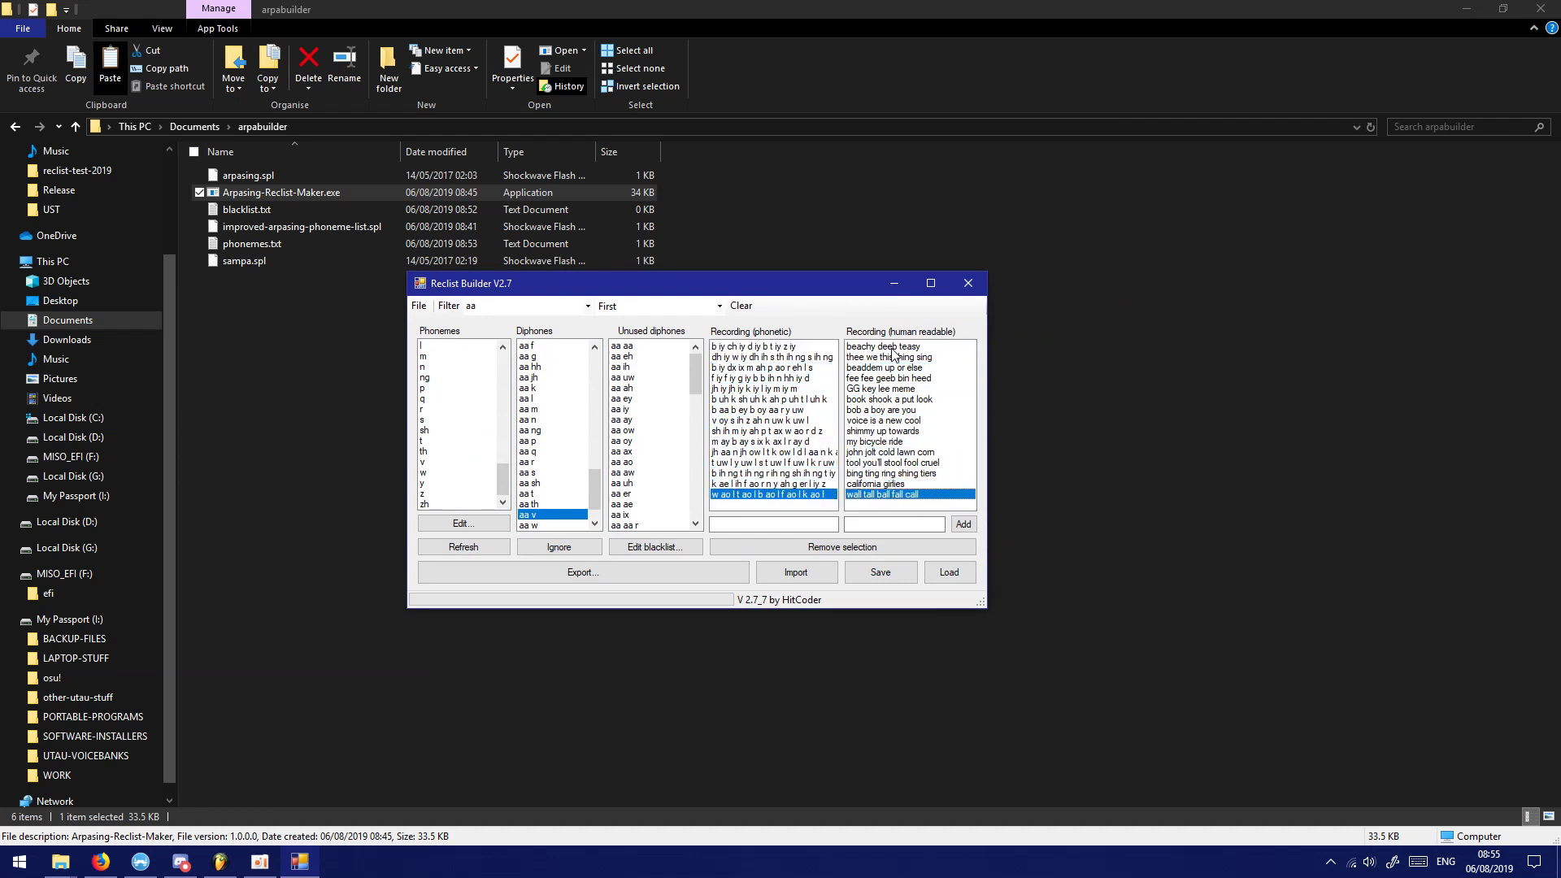
Open the 'my bicycle ride' entry, apply it unchanged, and browse other recording lines
double_click(809, 445)
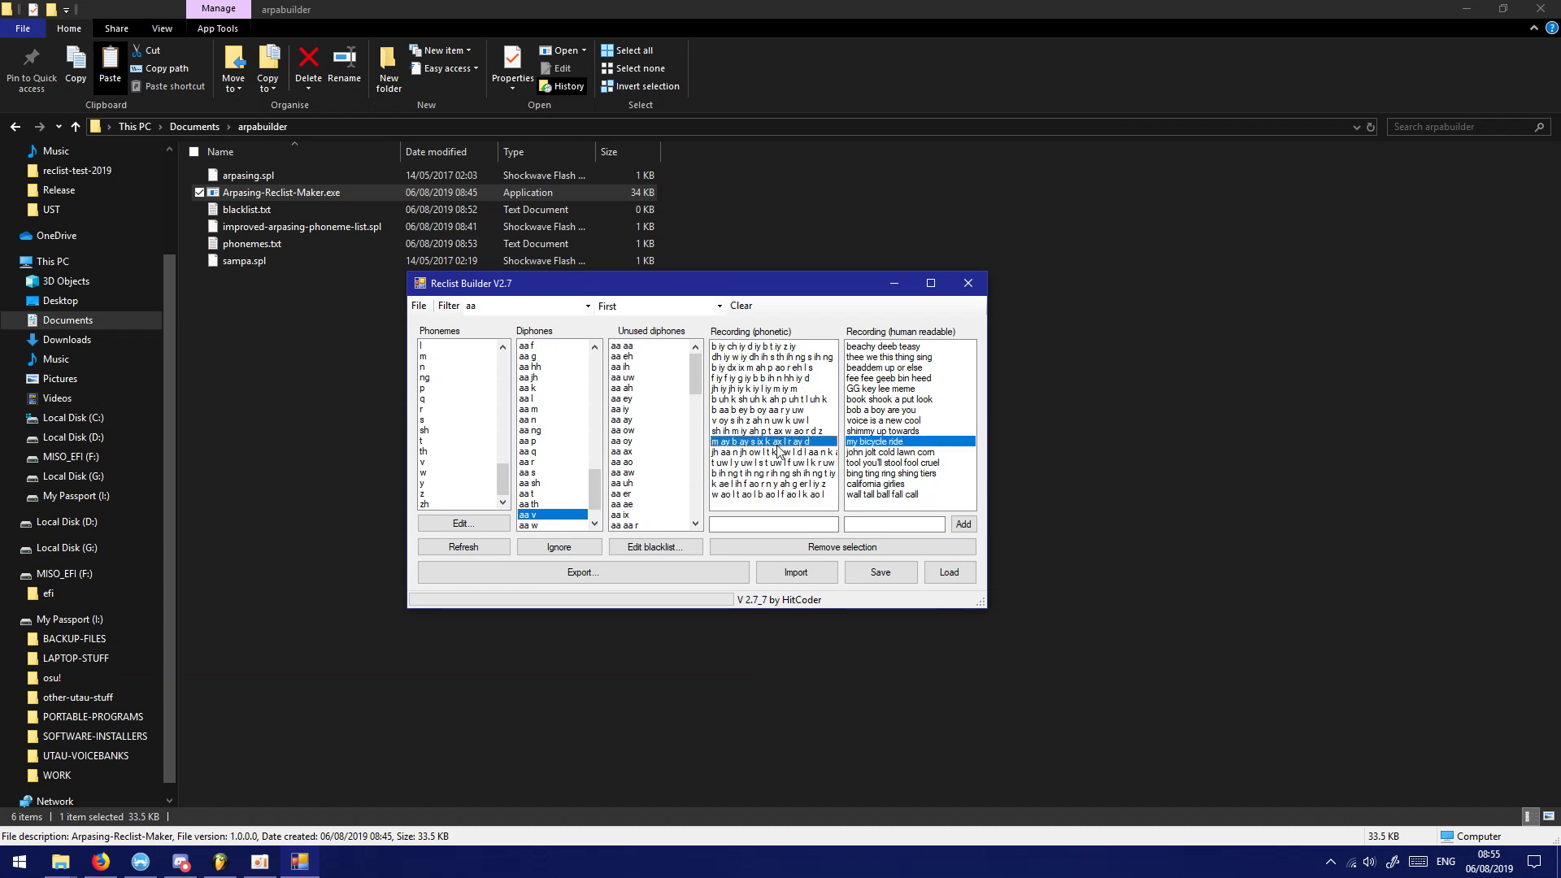
drag(198, 127, 474, 164)
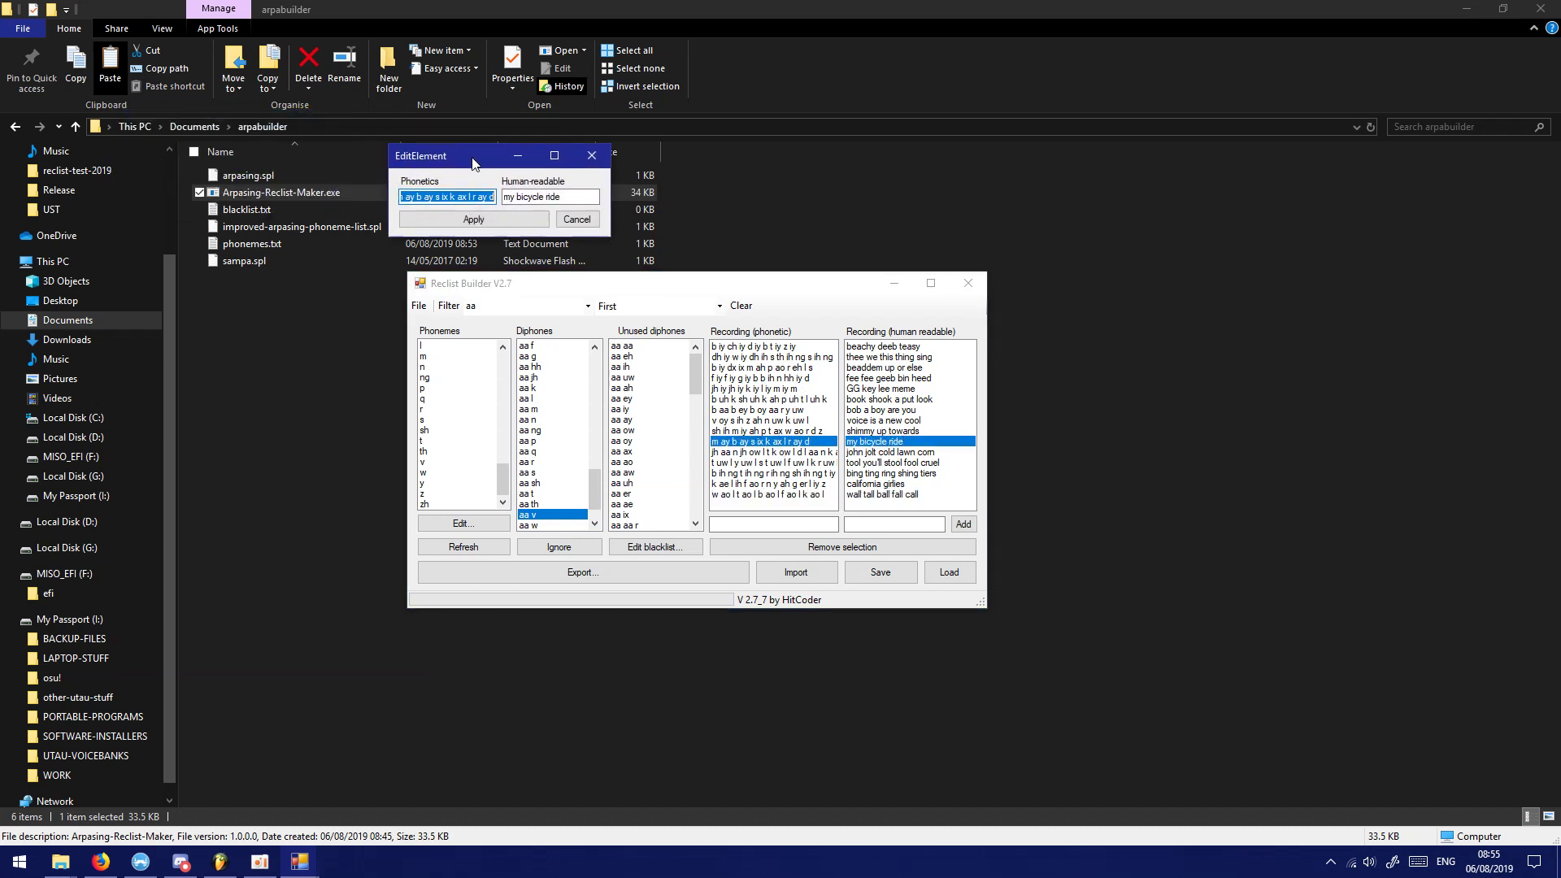
click(532, 224)
click(894, 475)
click(894, 495)
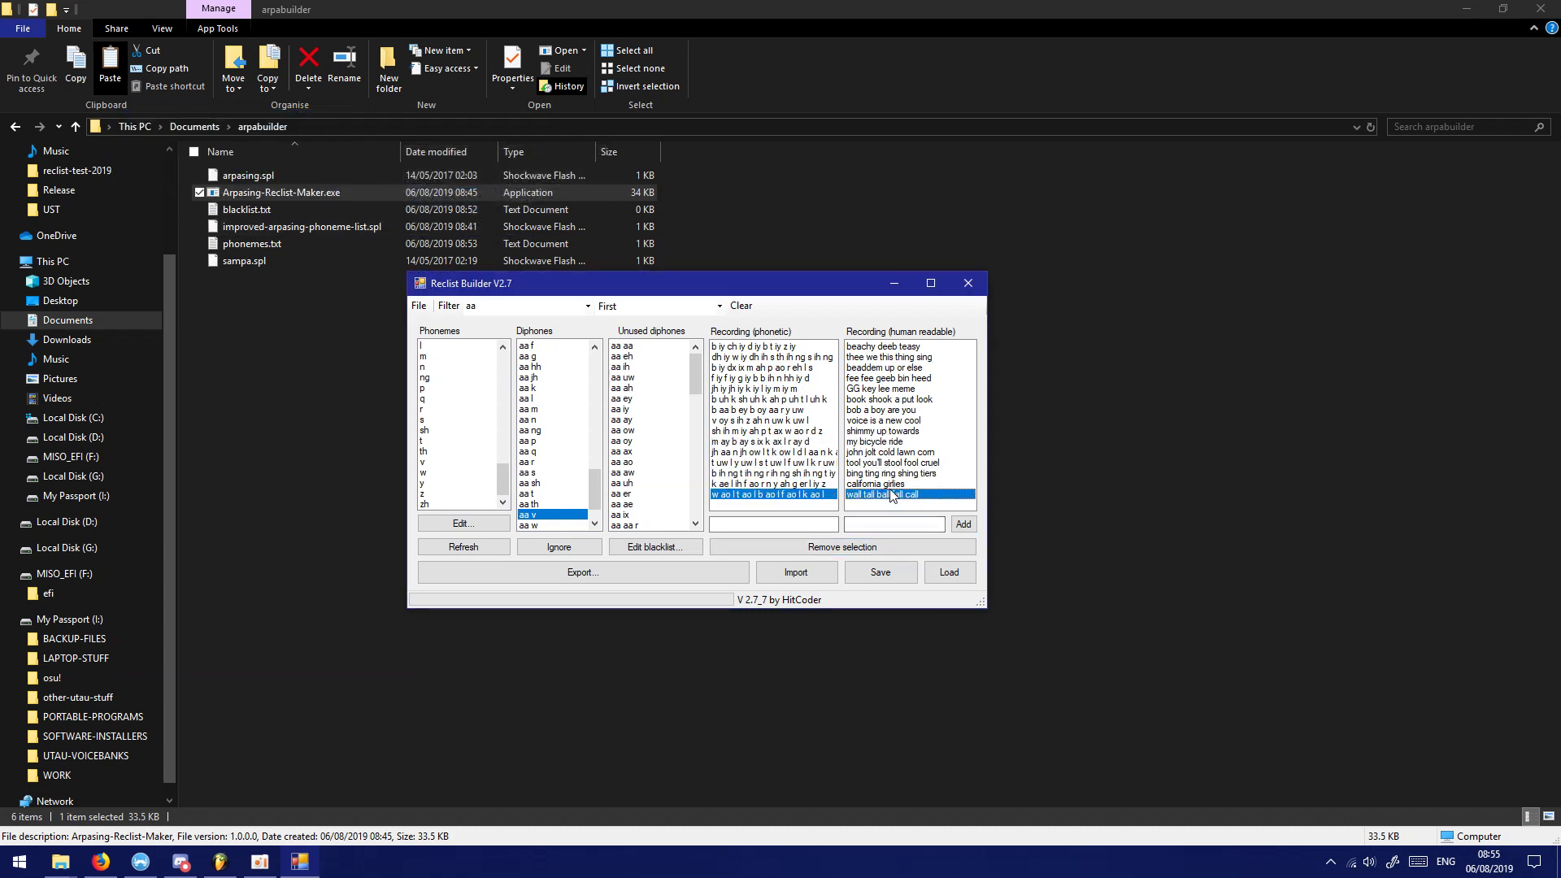
click(897, 485)
click(912, 432)
Start the reclist export and expand Libraries > Documents in the folder browser
click(908, 400)
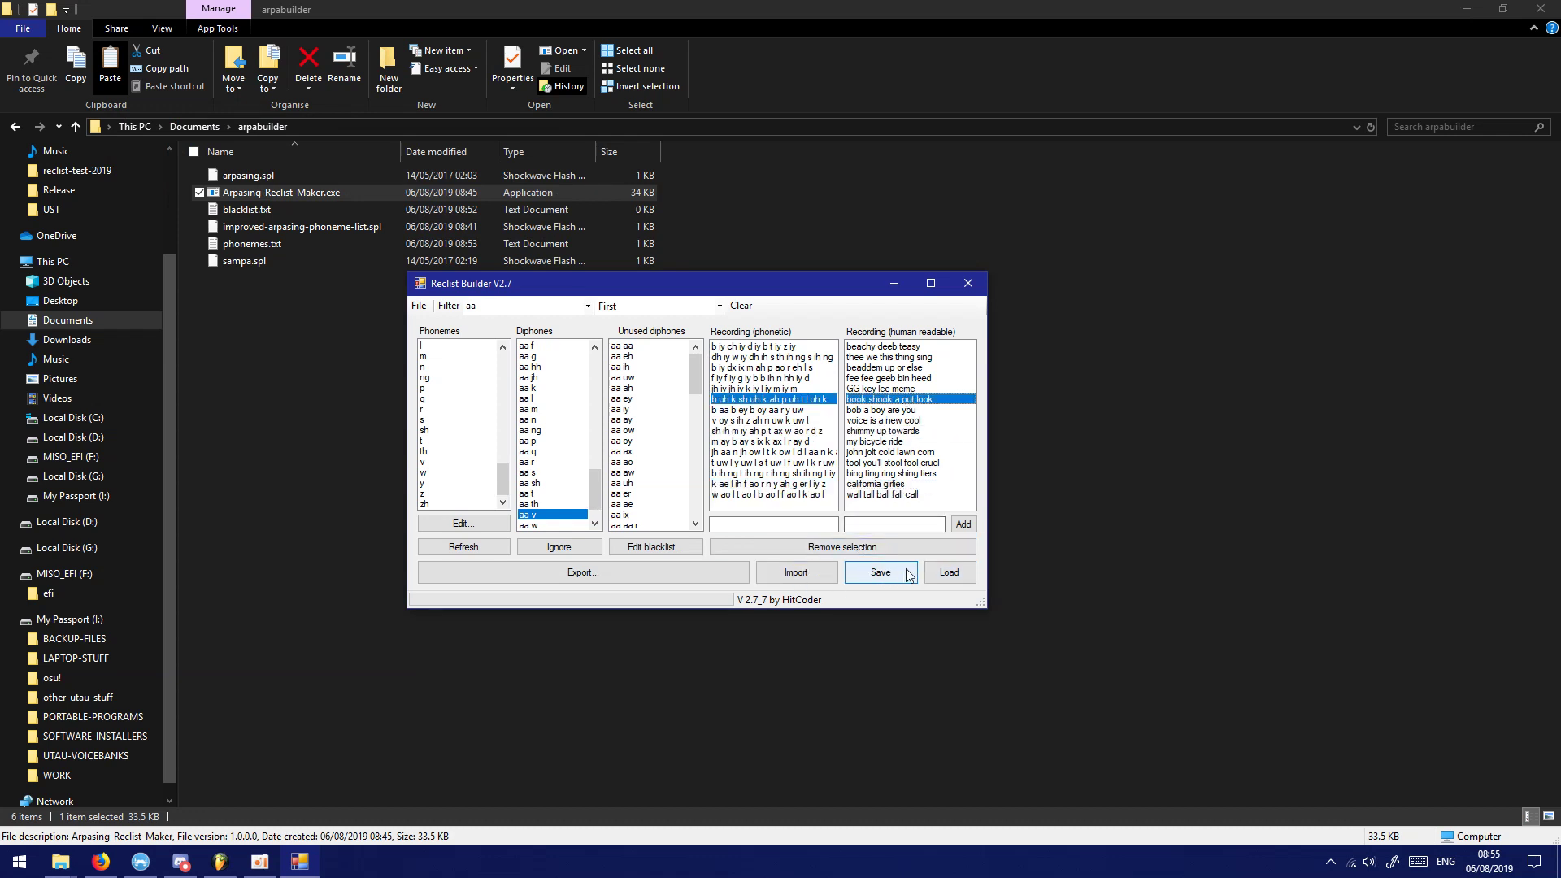
click(620, 580)
click(670, 435)
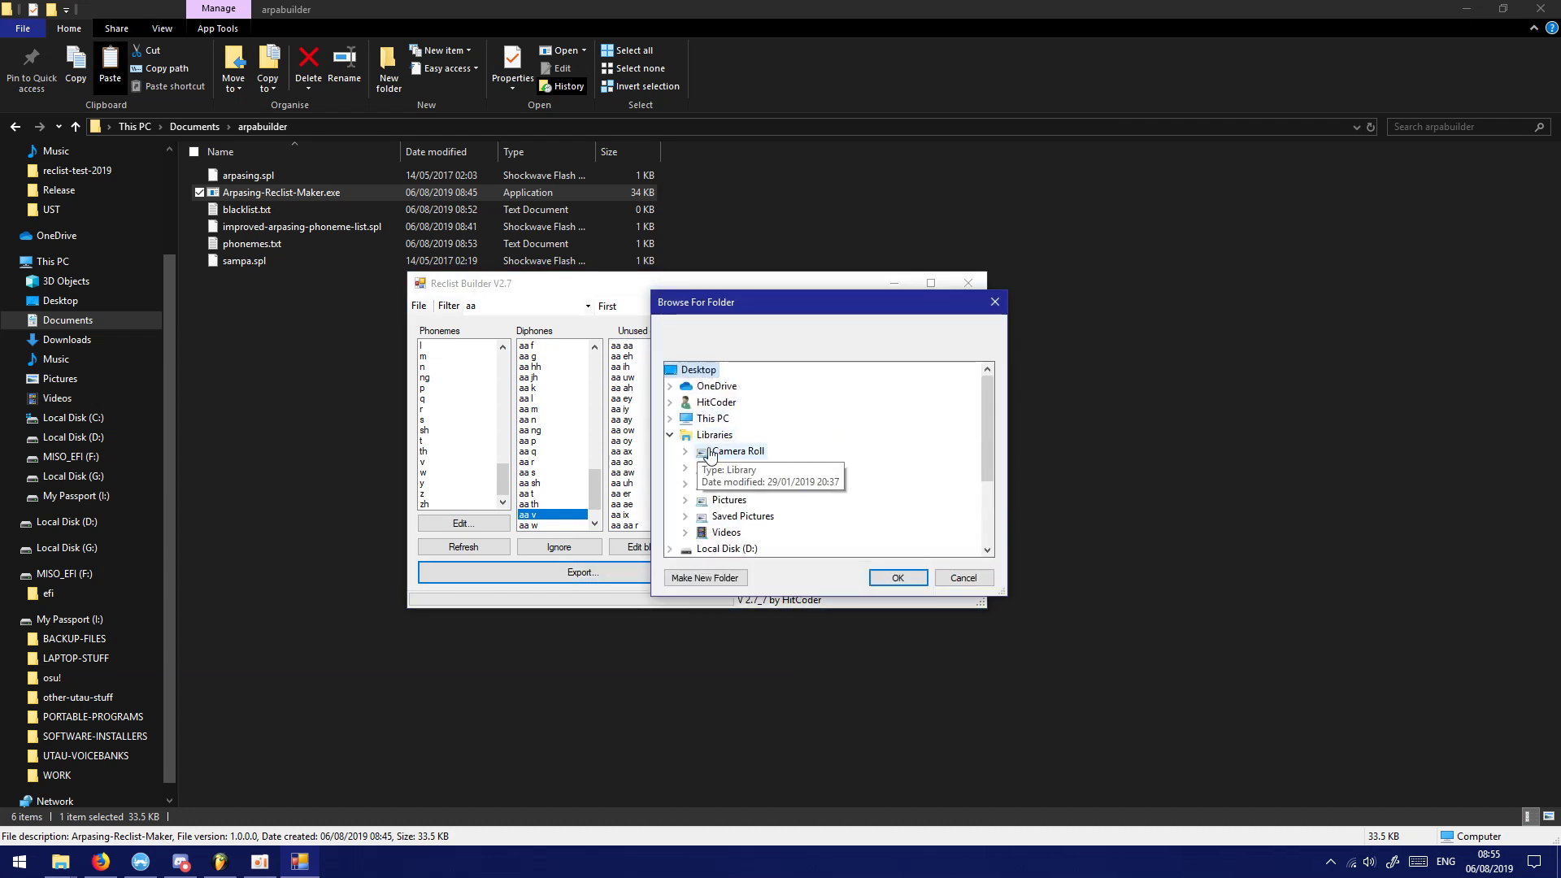
click(685, 467)
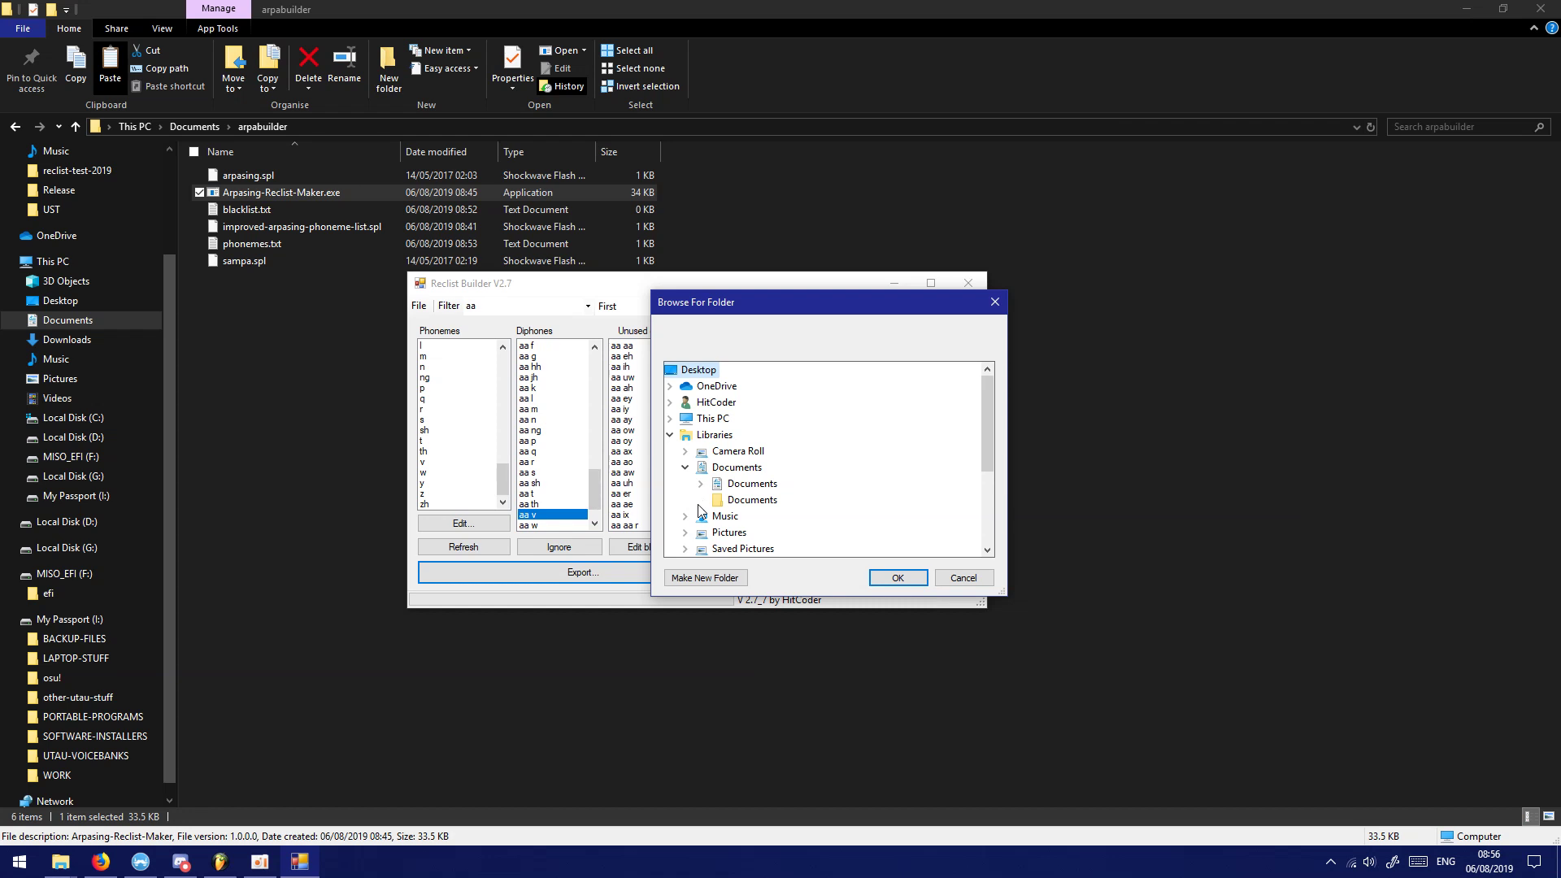
click(701, 484)
Choose reclist-test-2019 as the export folder and confirm the finished export
scroll(823, 516, down, 5)
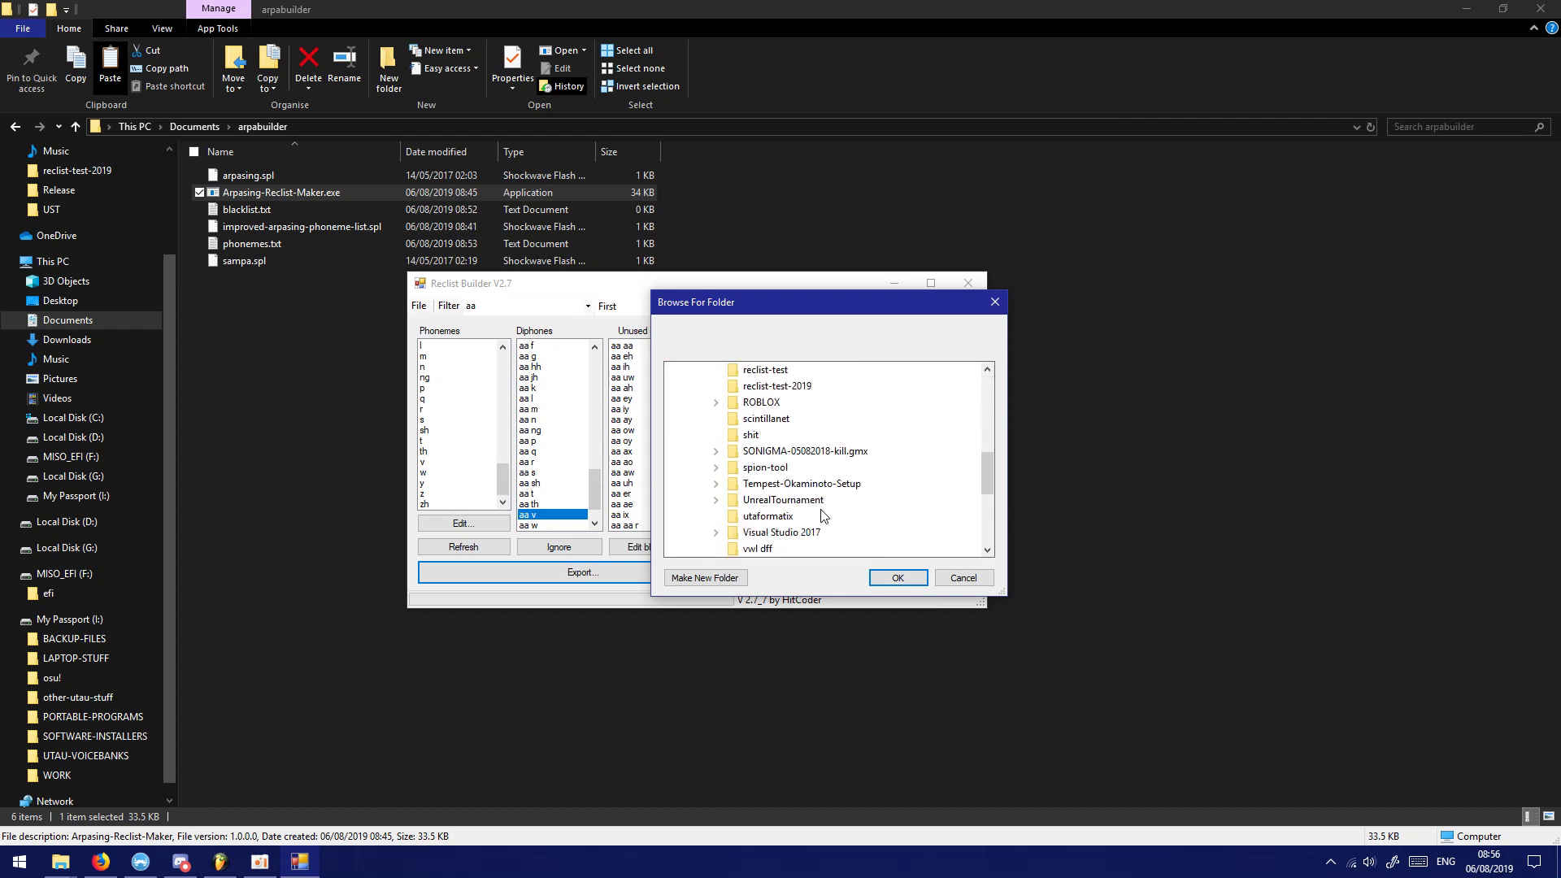
scroll(850, 517, up, 1)
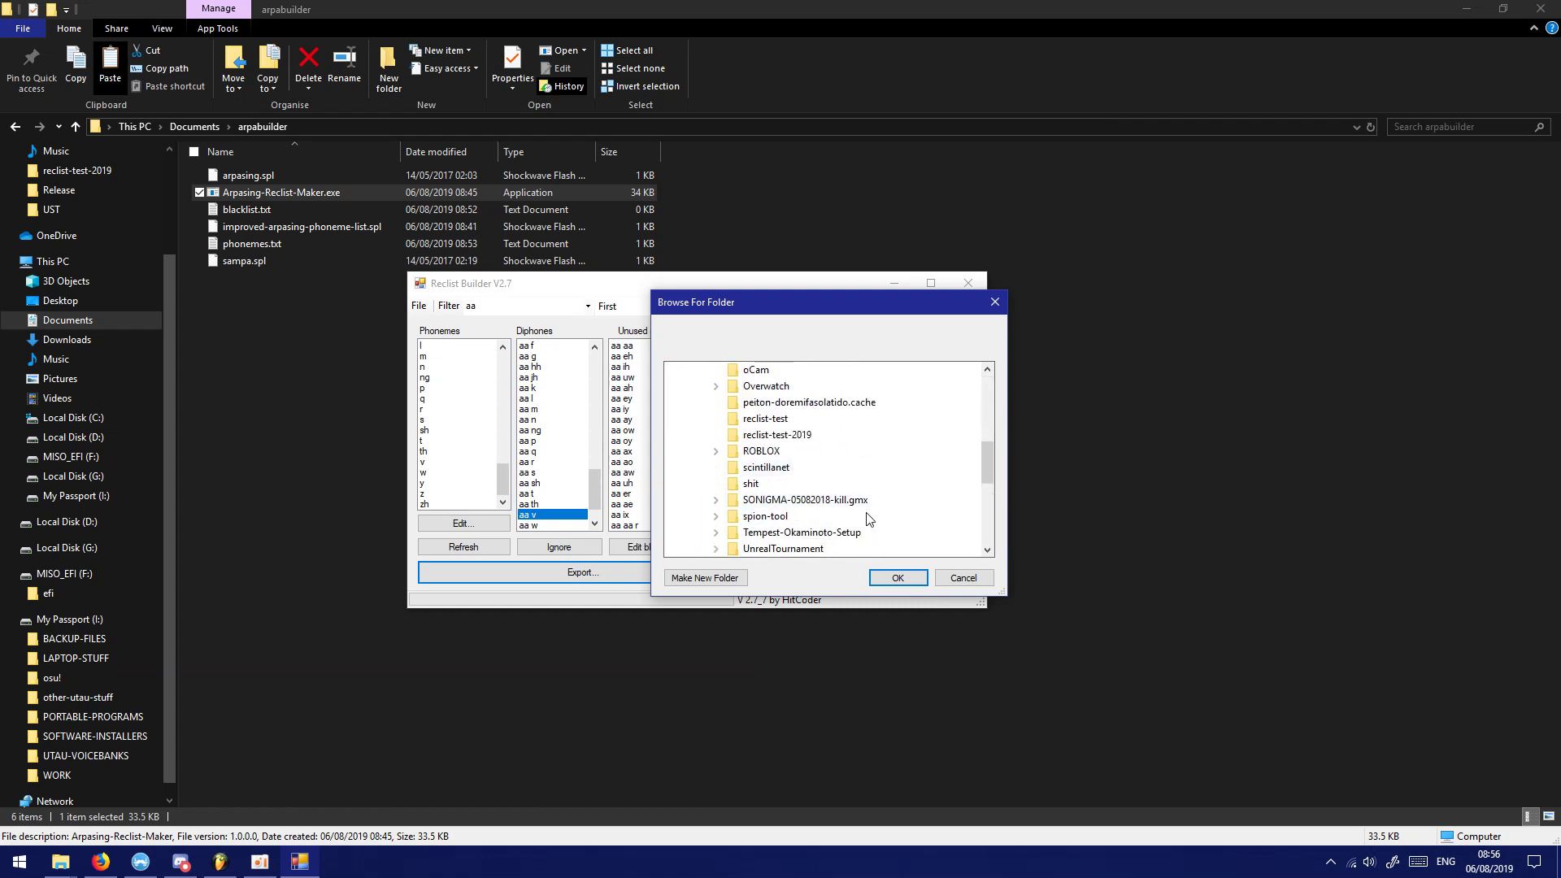
scroll(854, 513, up, 4)
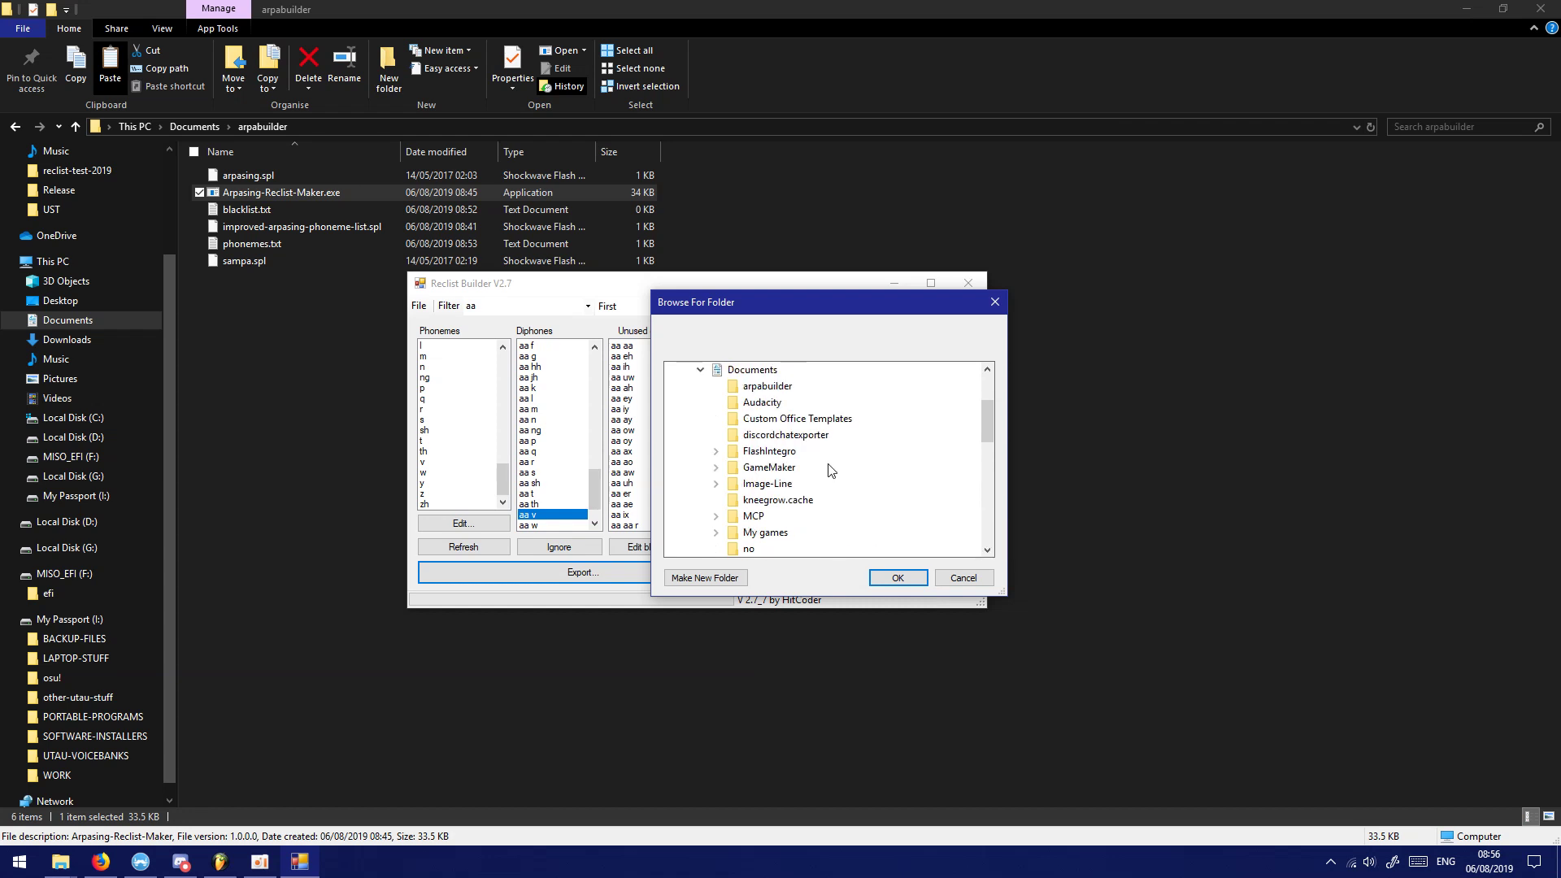
scroll(821, 473, up, 2)
scroll(852, 478, down, 4)
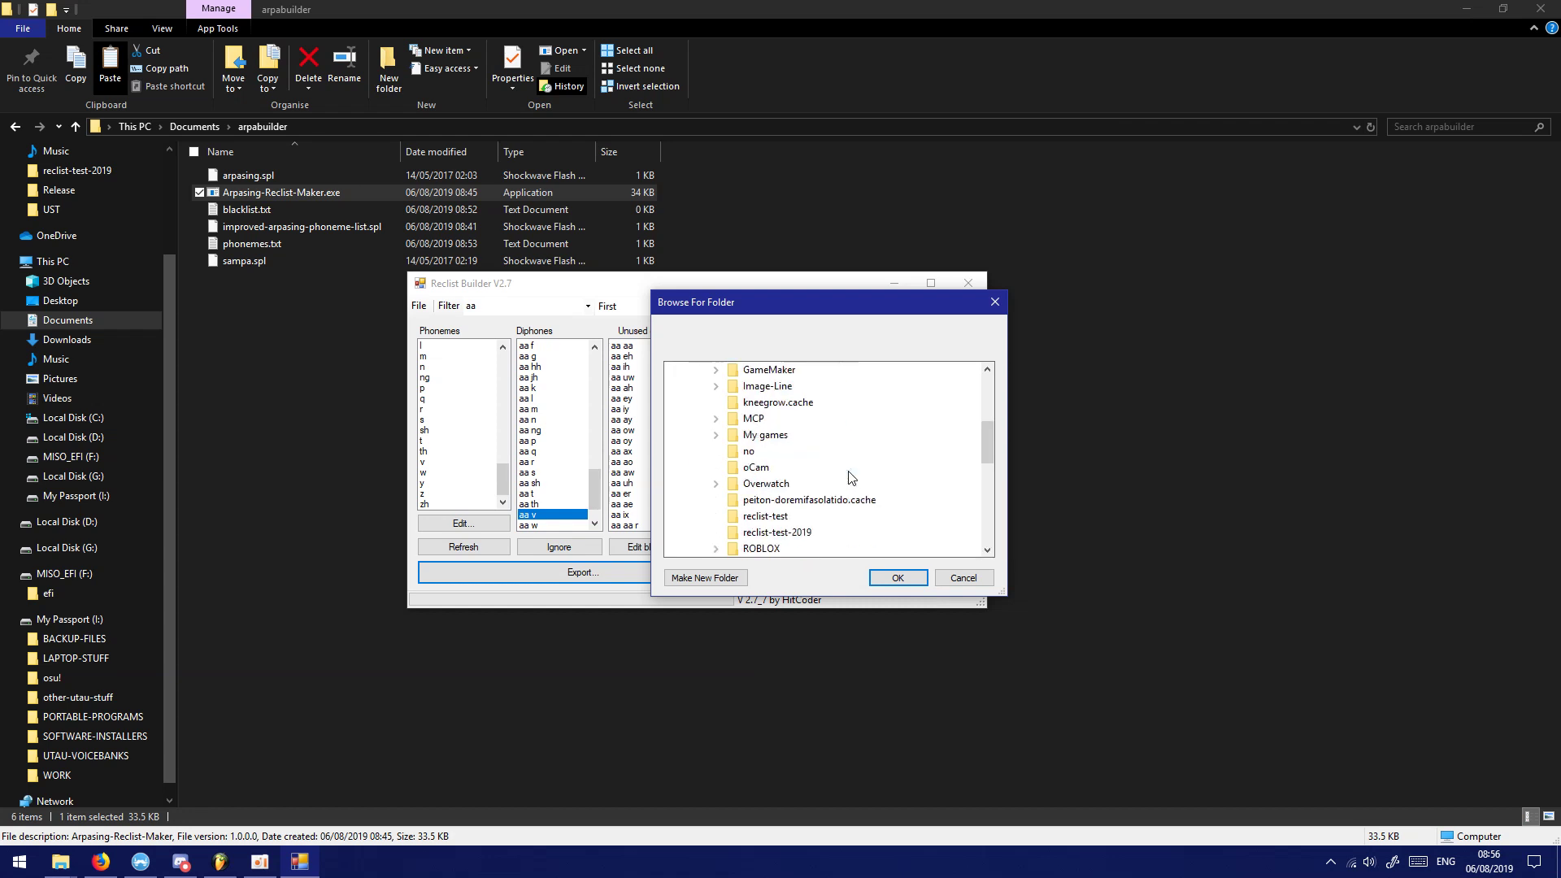
scroll(851, 479, down, 1)
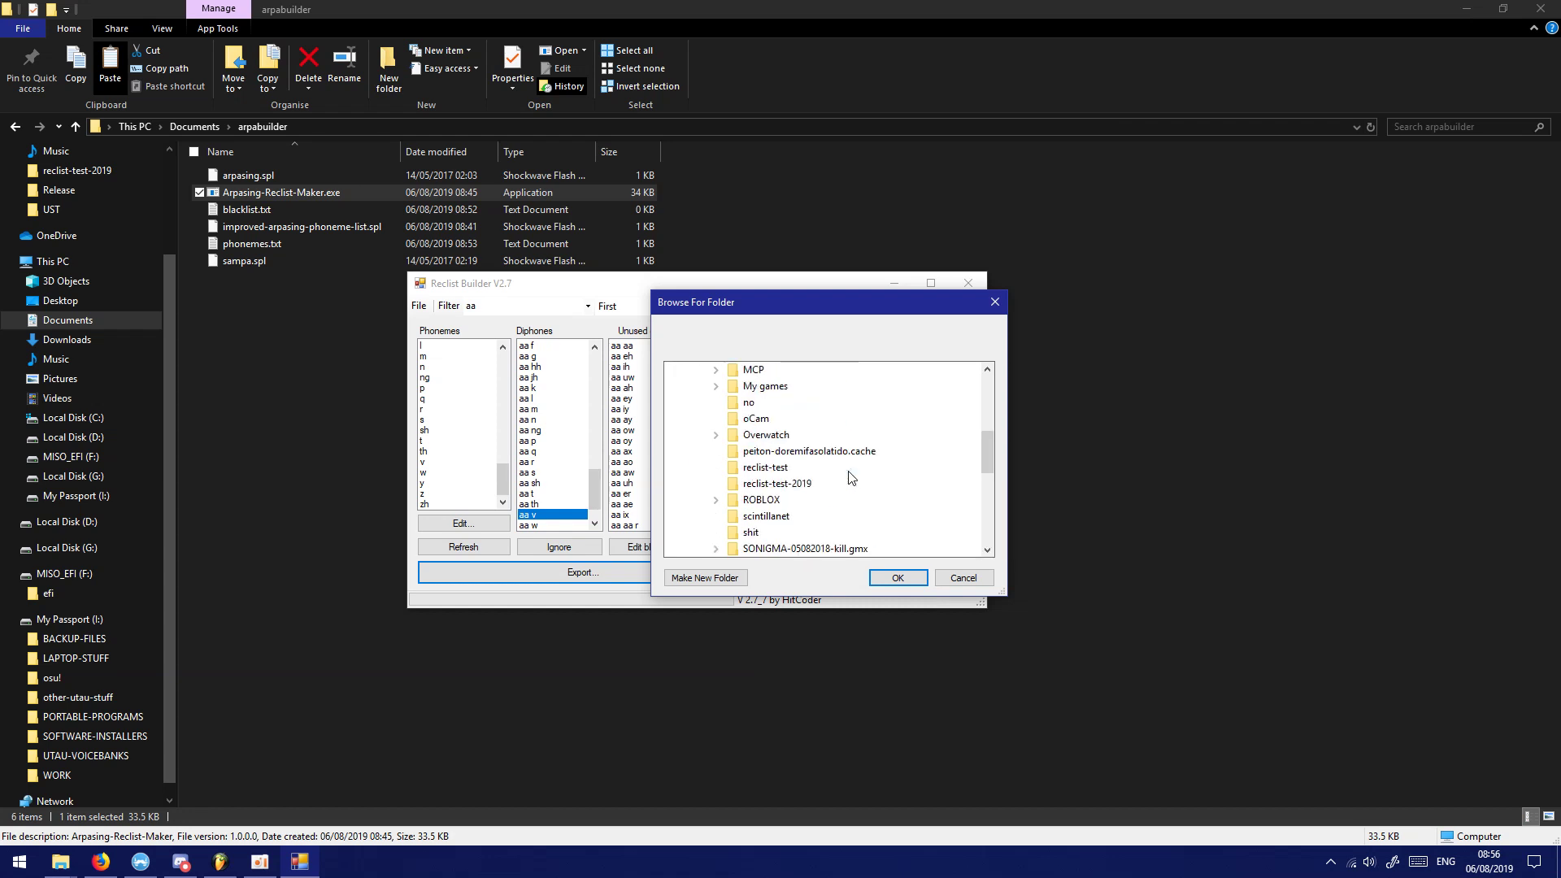
click(805, 483)
click(896, 578)
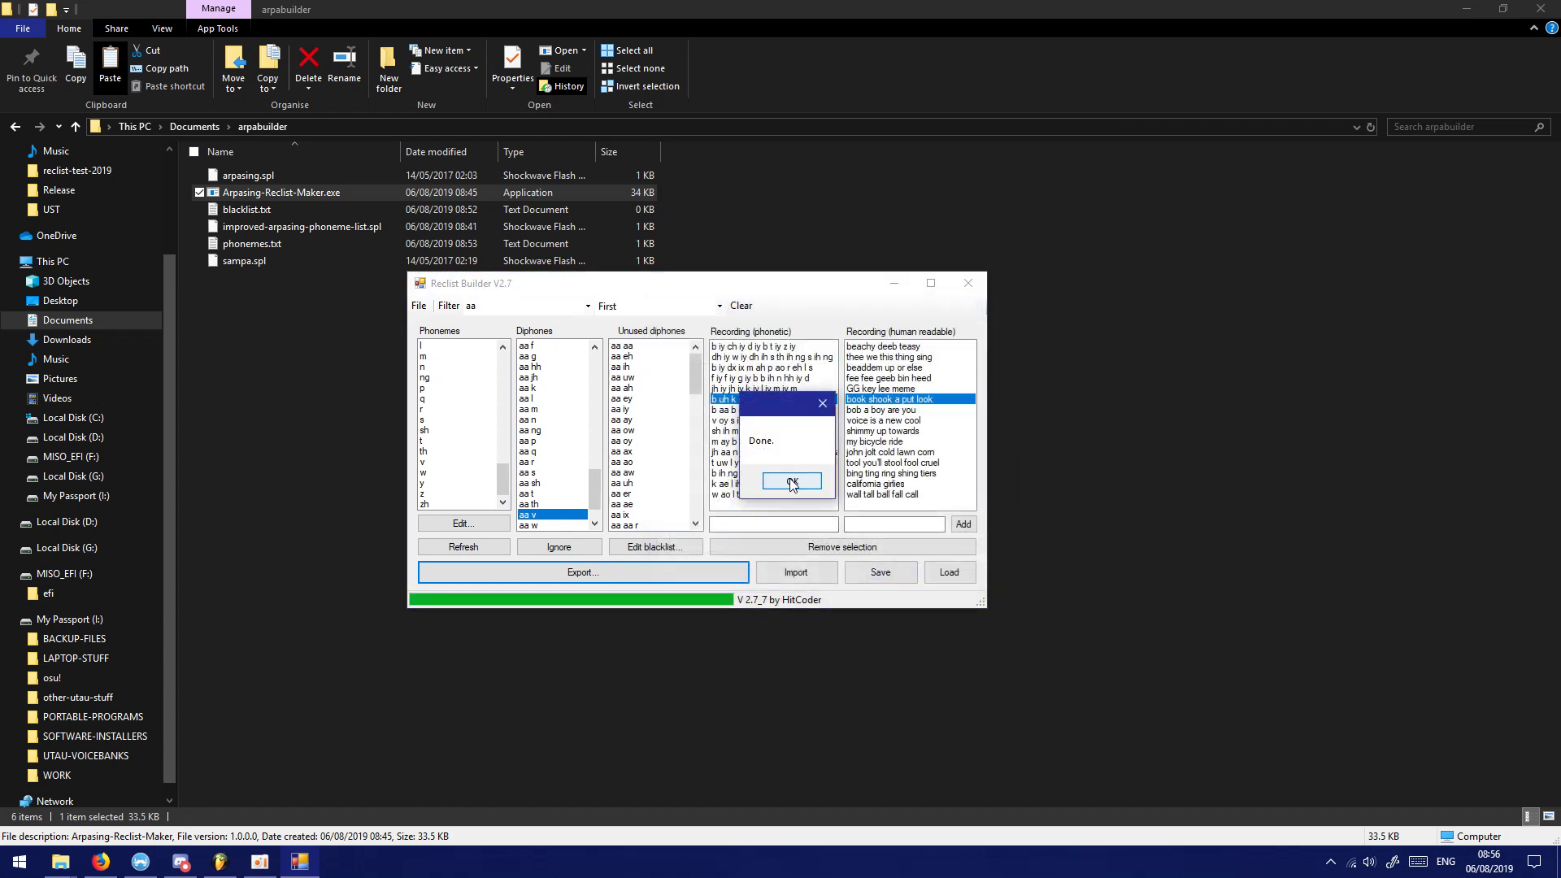
click(791, 481)
Review the exported OREMO-comment.txt and reclist.txt in Documents\reclist-test-2019, then close both files
click(203, 127)
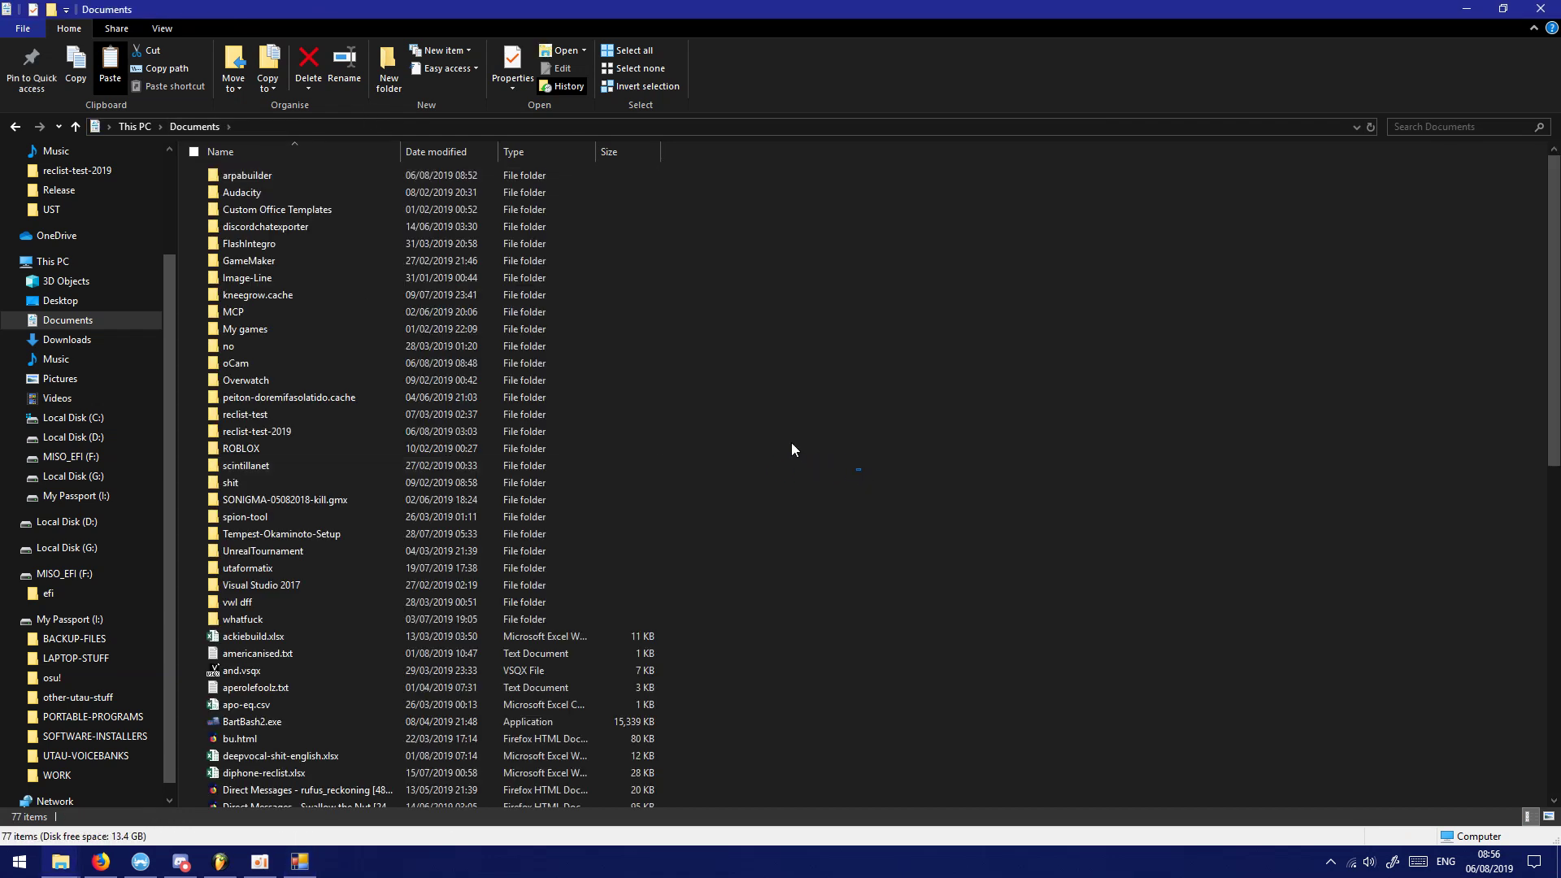
double_click(303, 424)
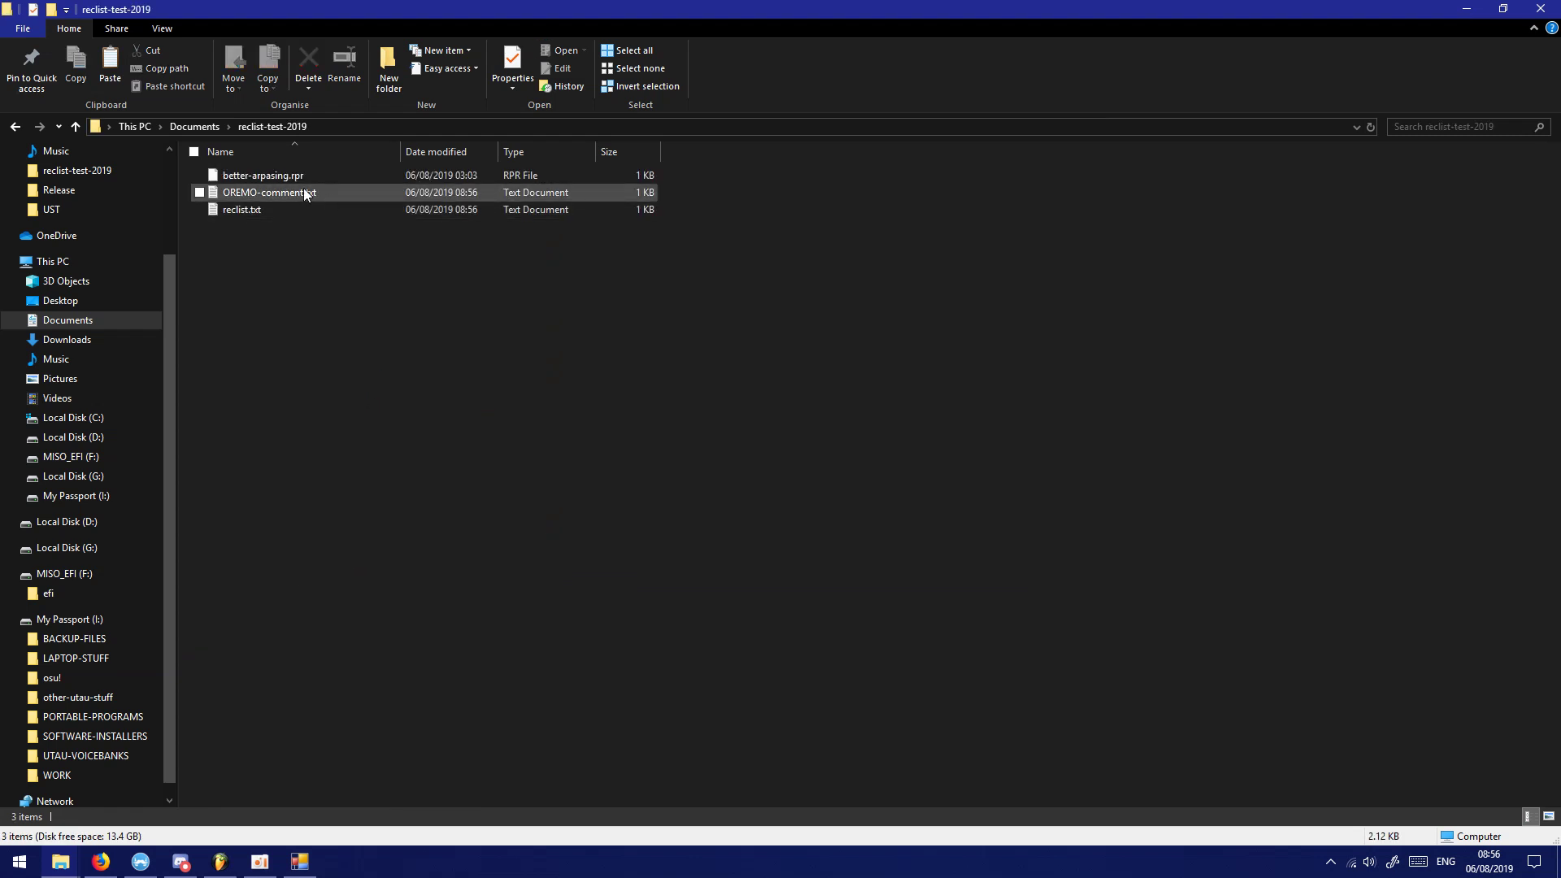
double_click(310, 194)
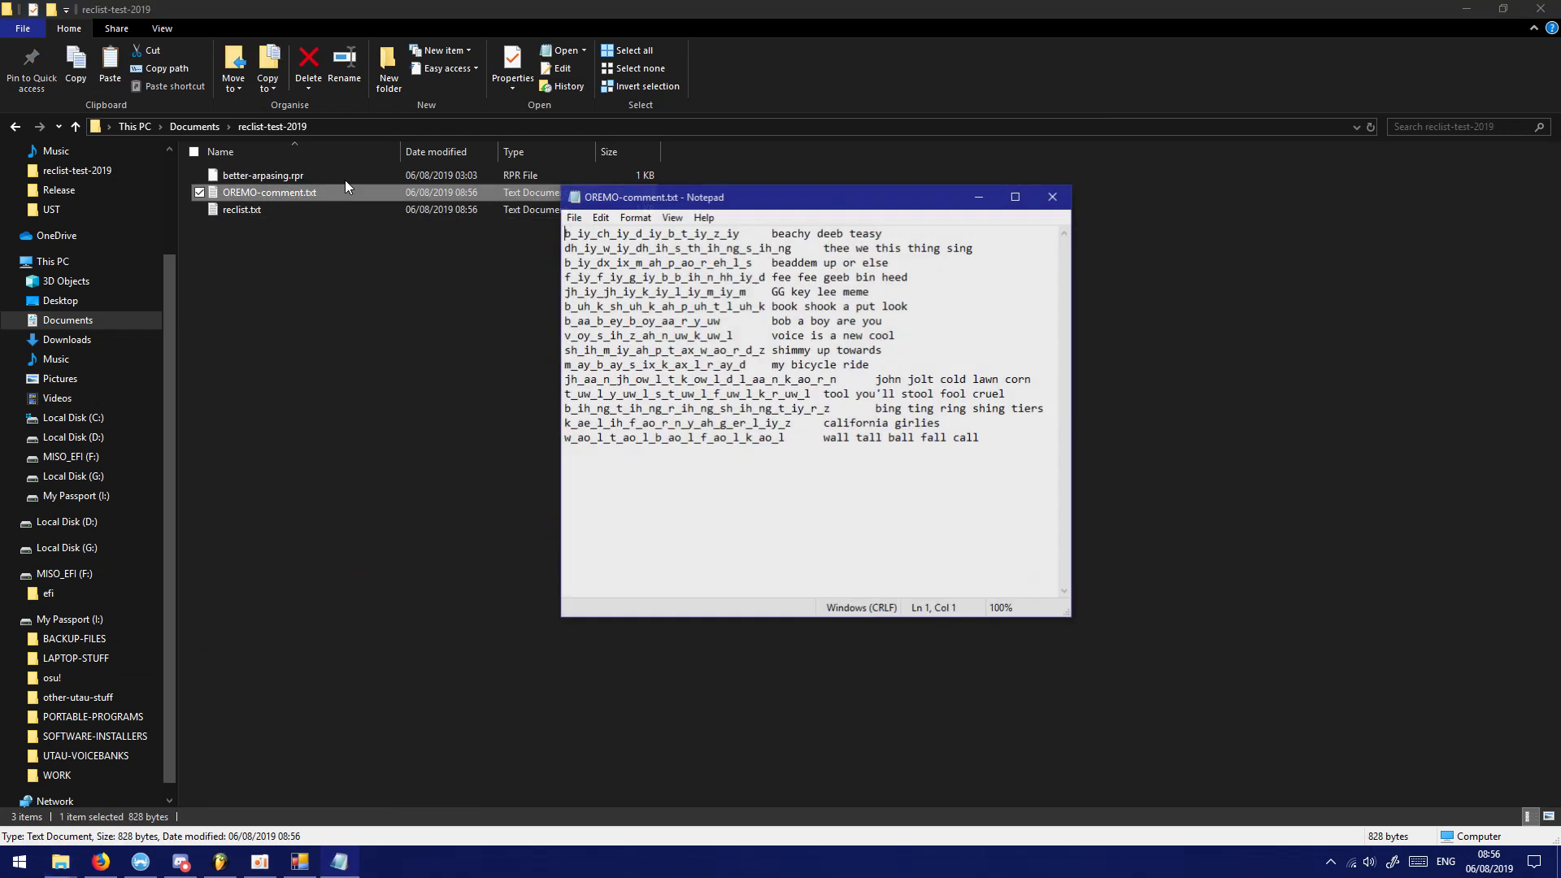
double_click(761, 236)
click(857, 273)
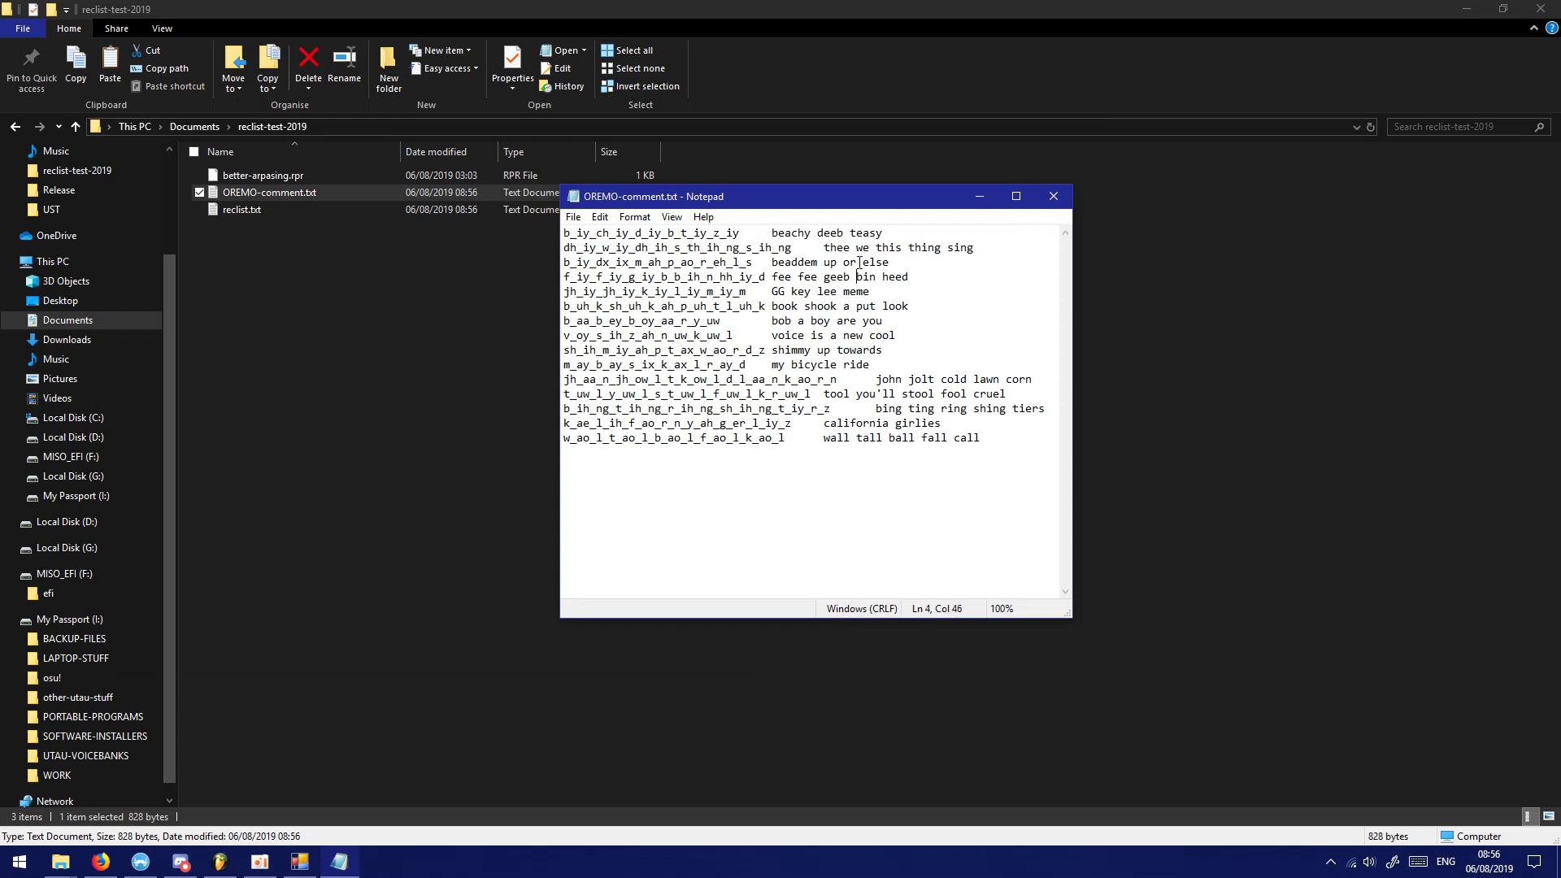
click(1053, 196)
double_click(343, 209)
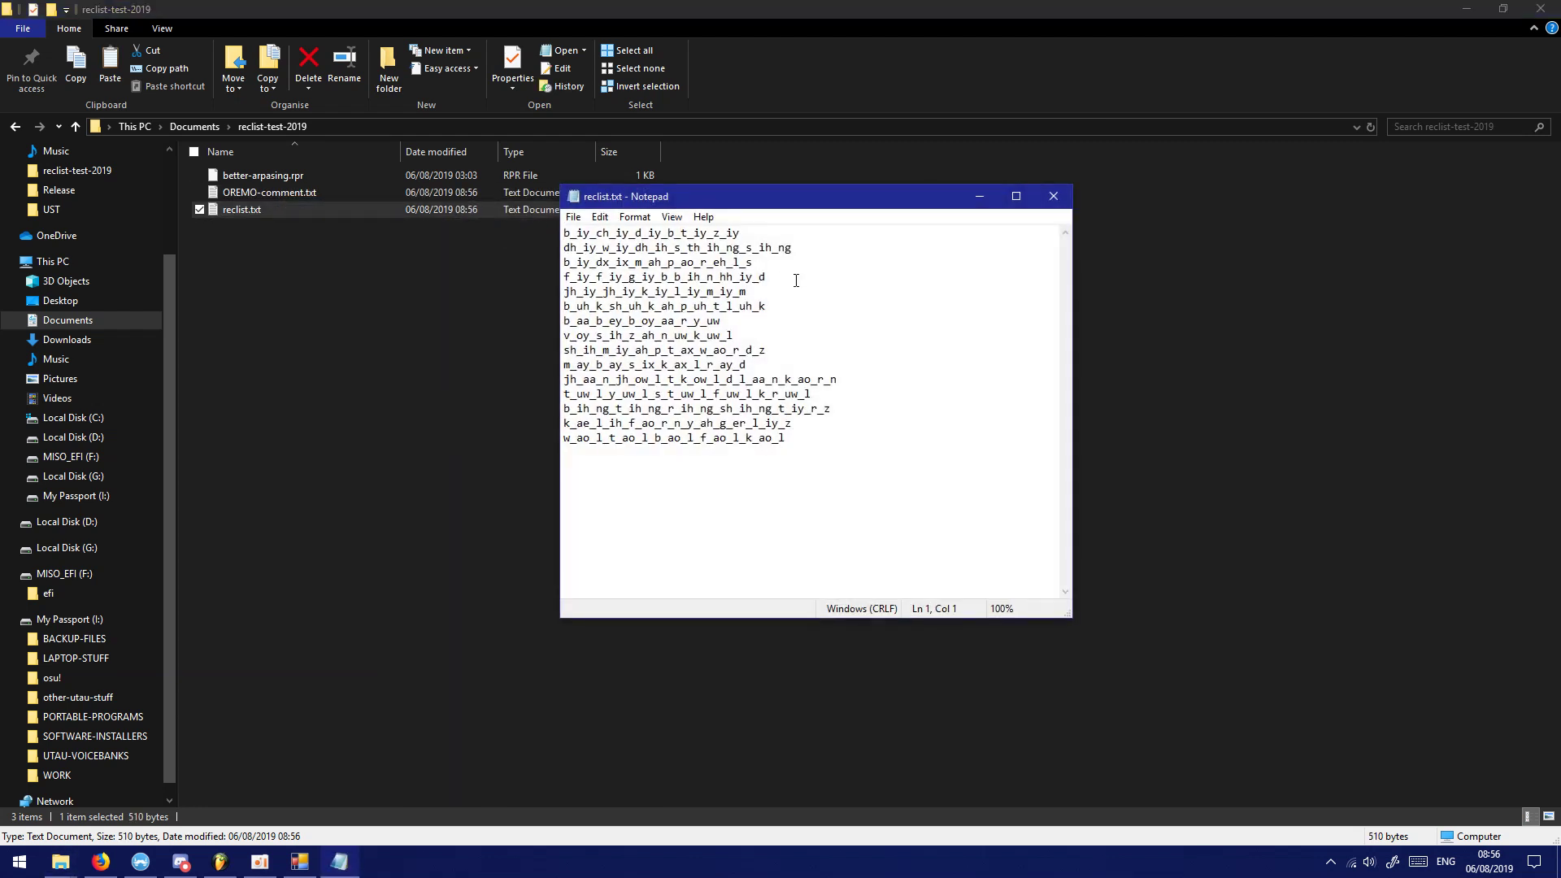
click(1052, 196)
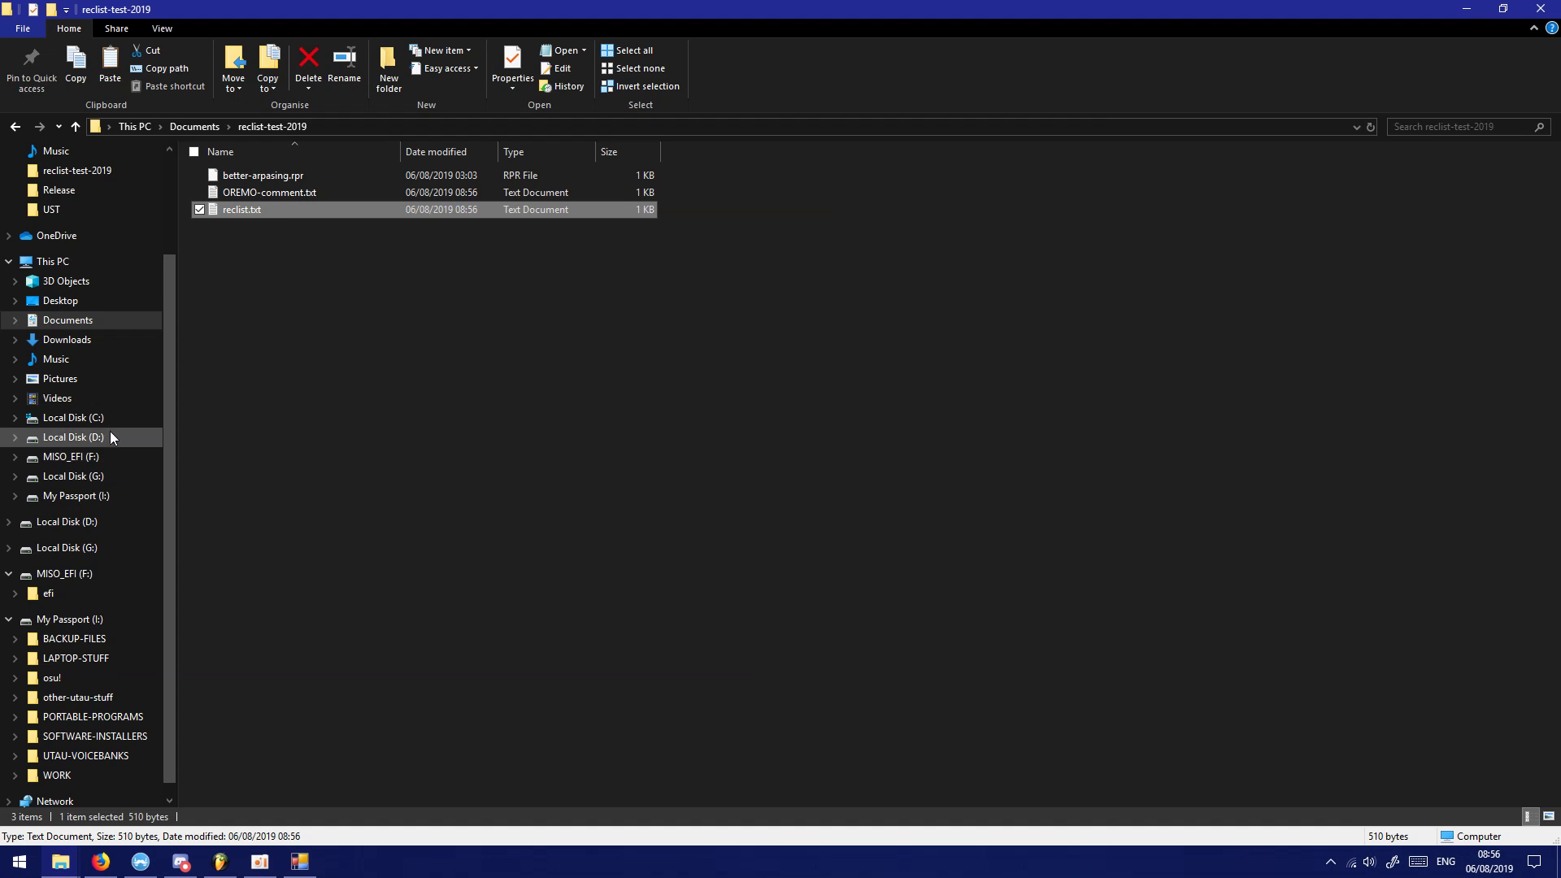
Go to G:\UTAU-VOICEBANKS\oremo-english-3.0-b140323 and launch oremo.exe
click(73, 474)
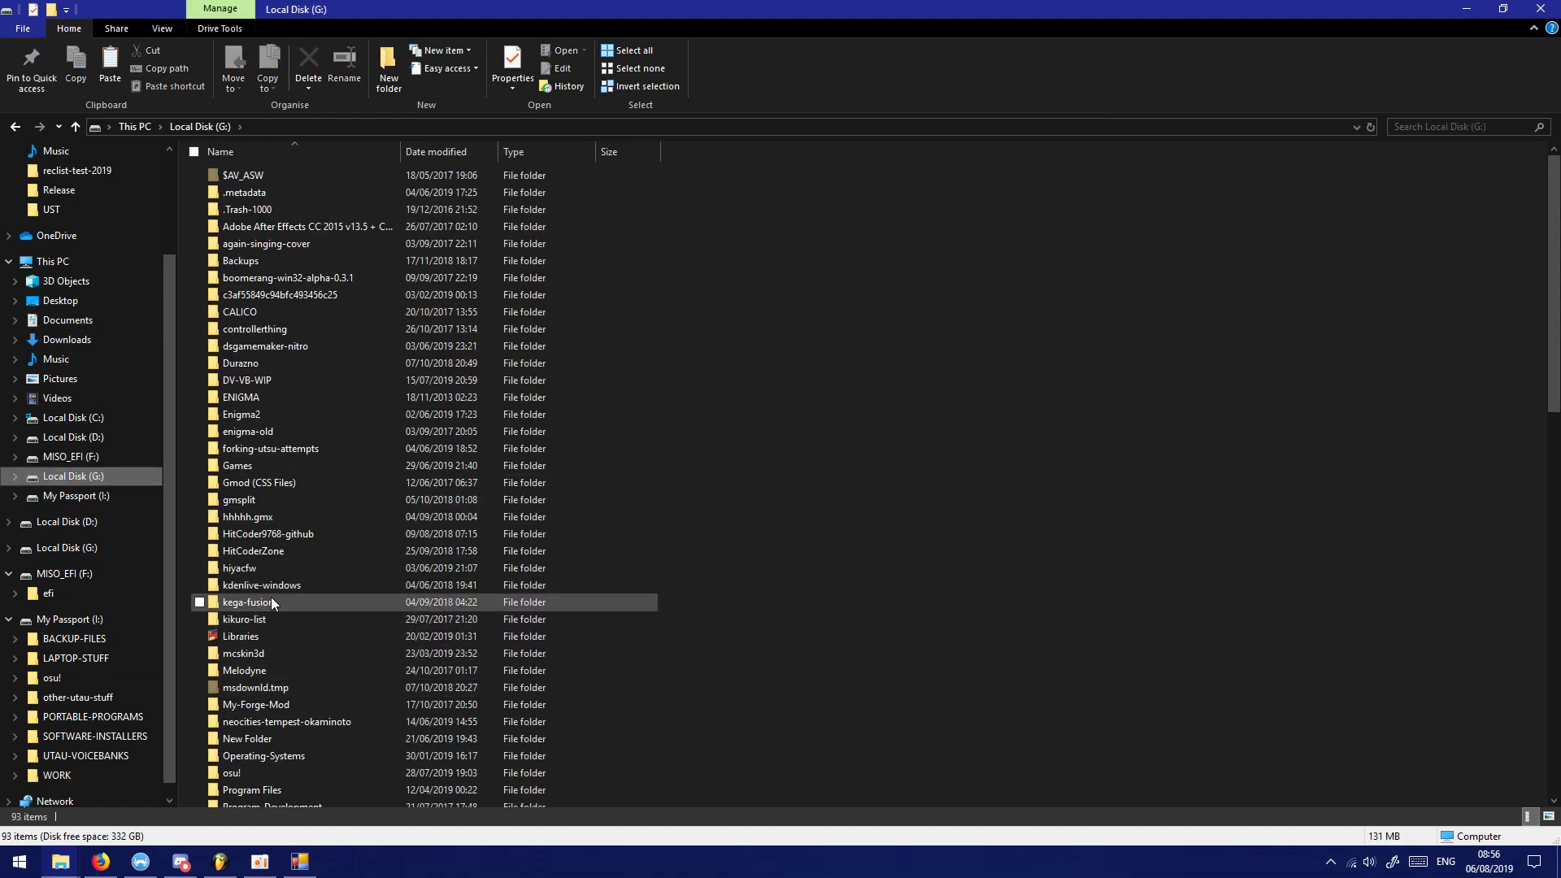
scroll(271, 597, down, 5)
scroll(286, 622, up, 5)
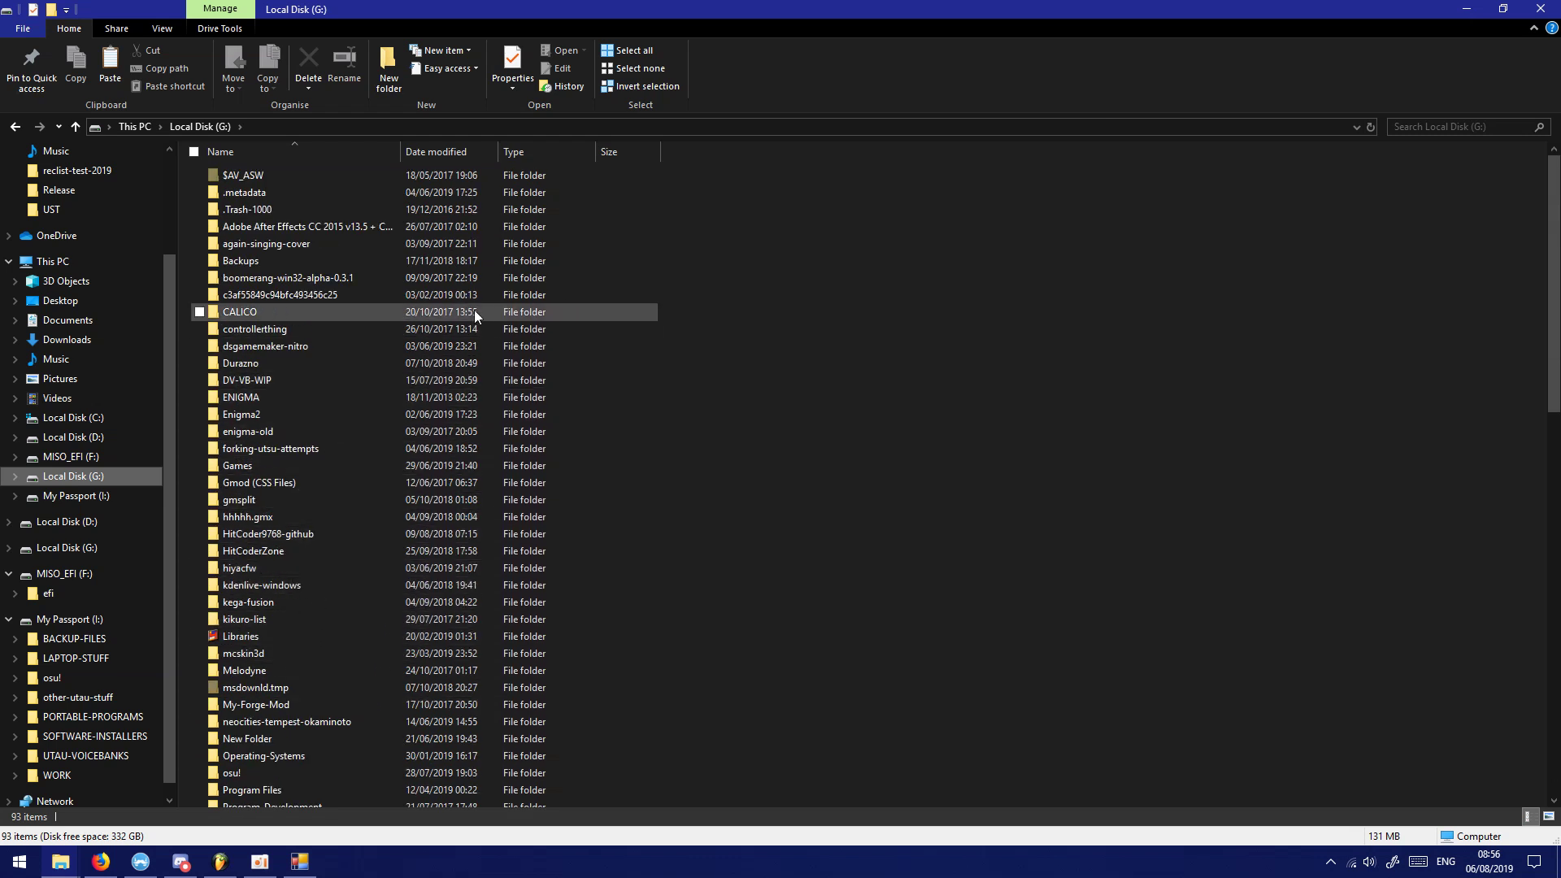
scroll(372, 465, down, 9)
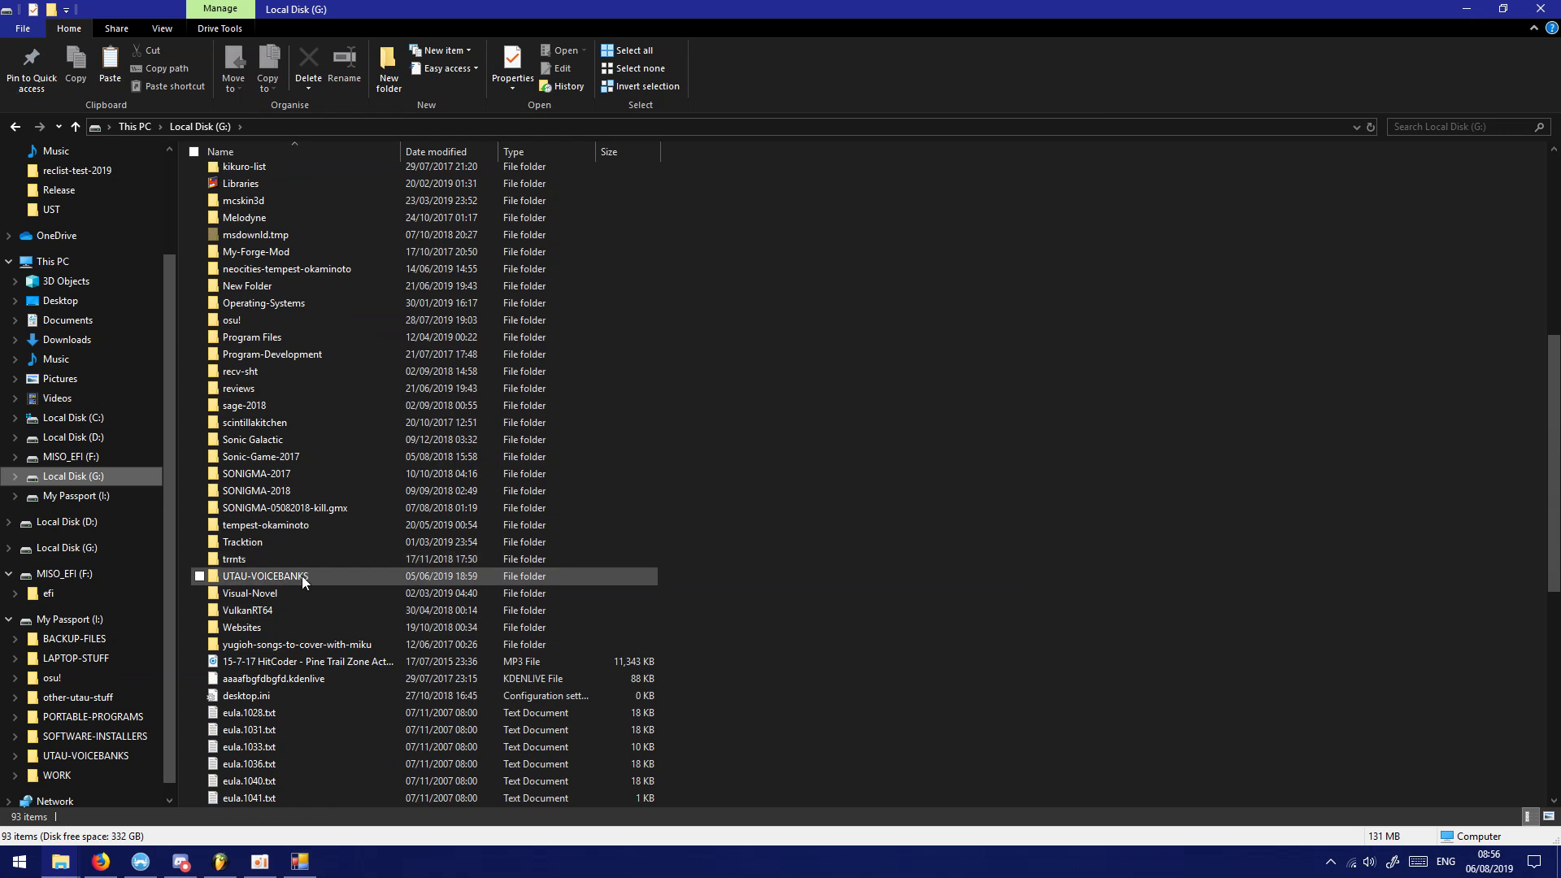
double_click(301, 576)
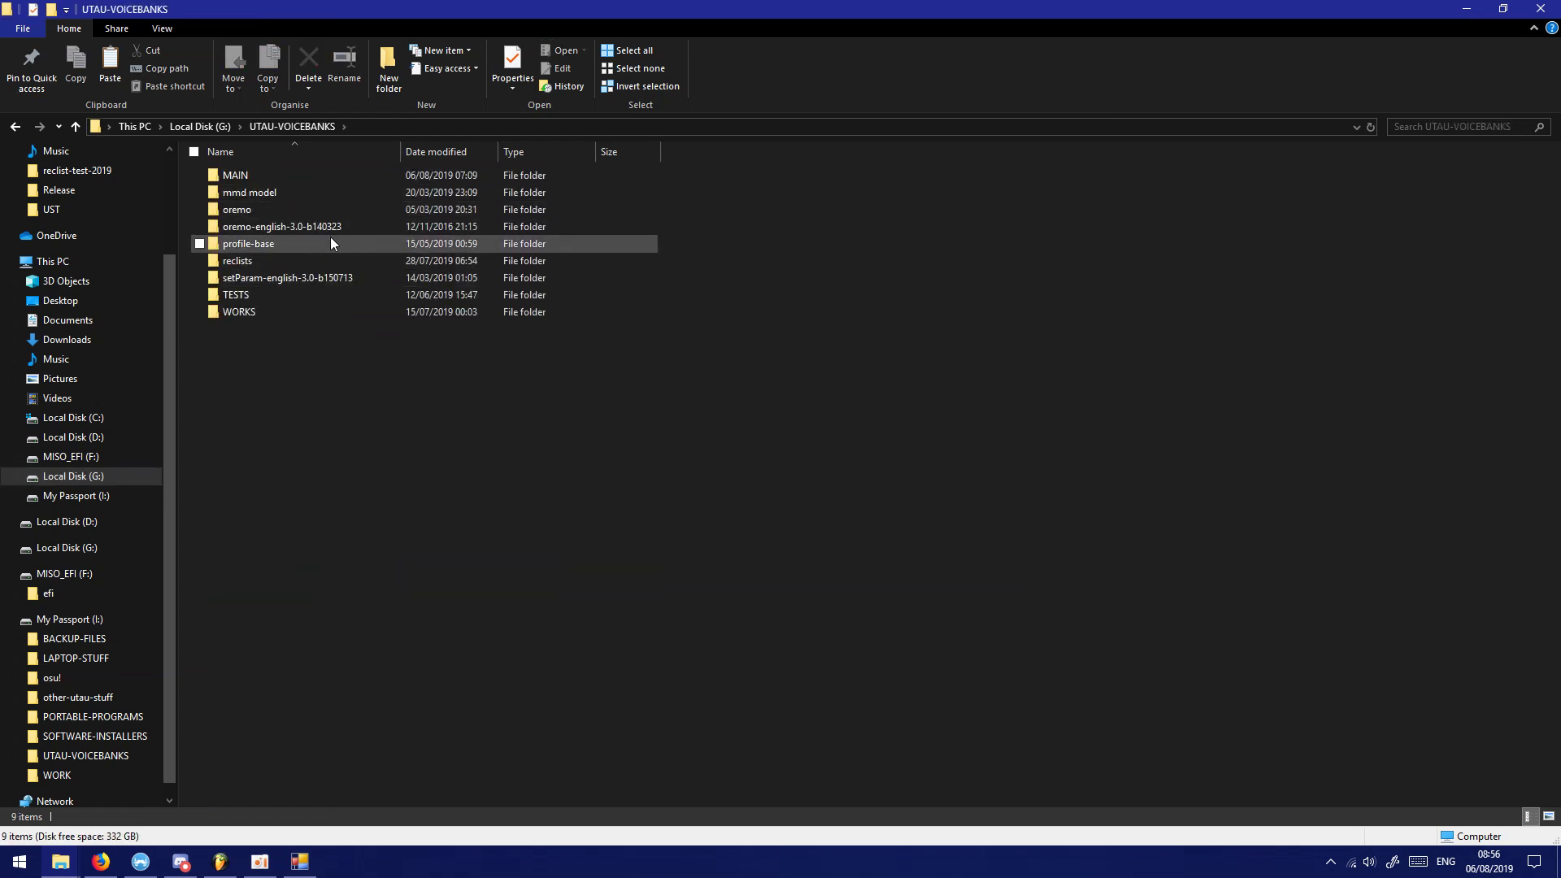
double_click(304, 226)
double_click(264, 339)
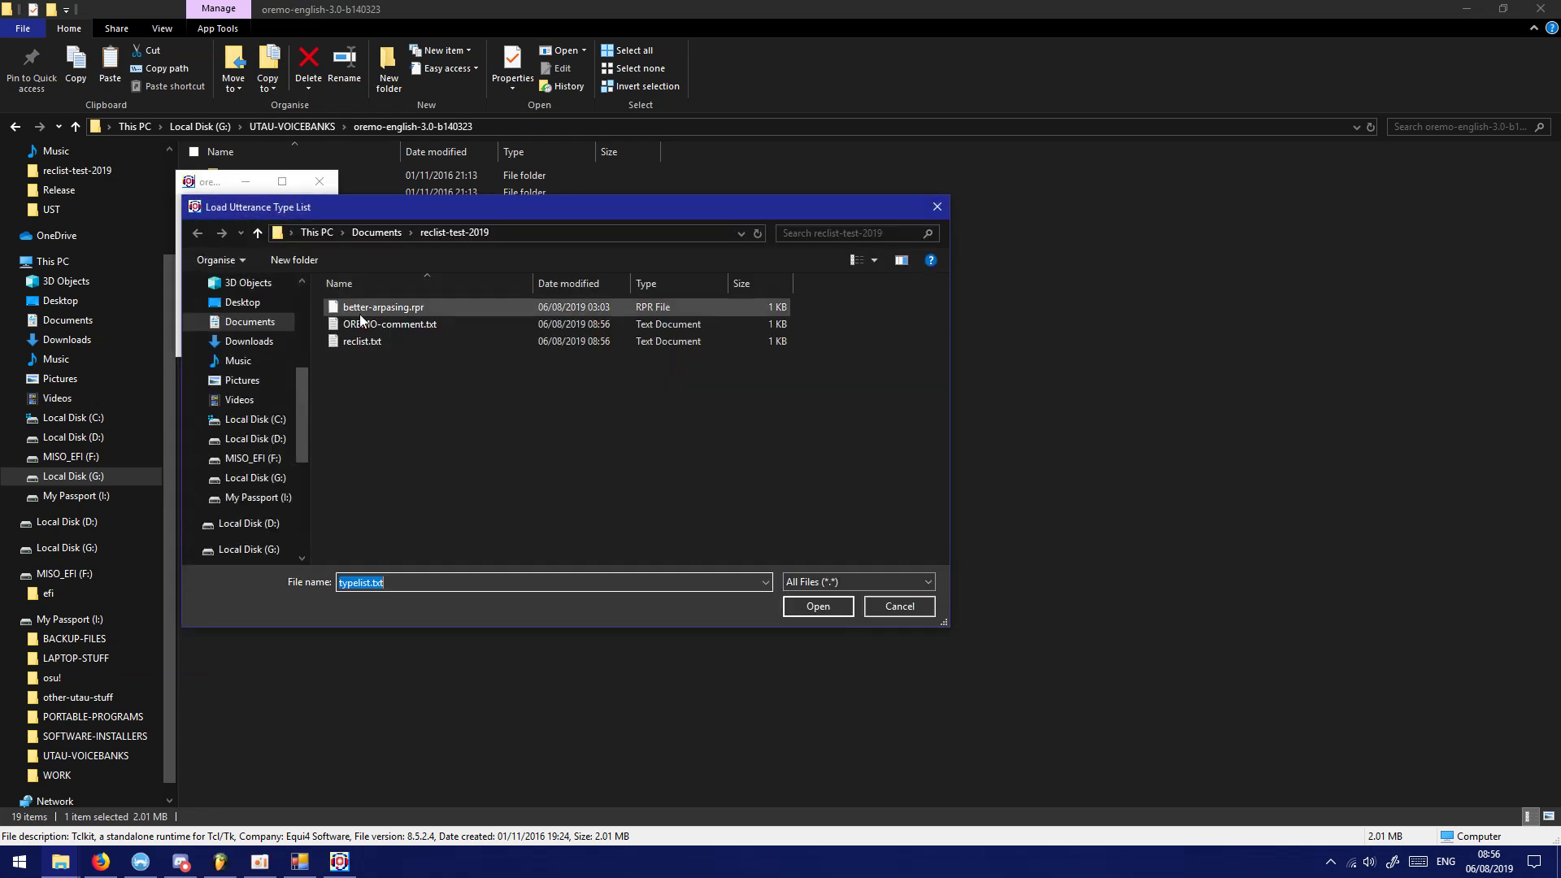
Skip the utterance type list and load Documents\reclist-test-2019\reclist.txt as OREMO's voice list
click(898, 606)
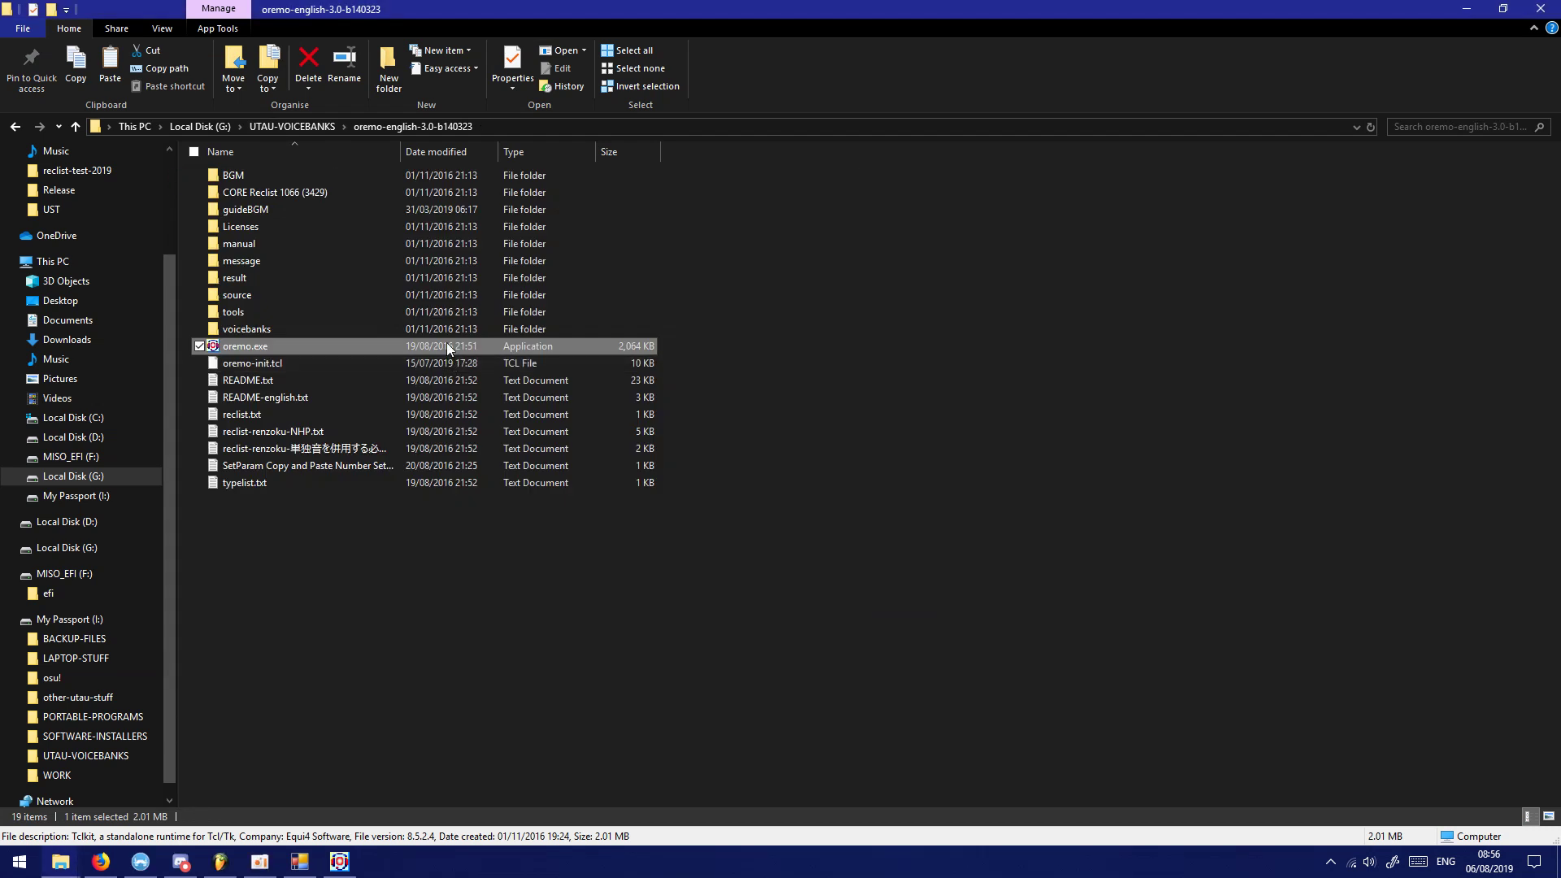
click(184, 198)
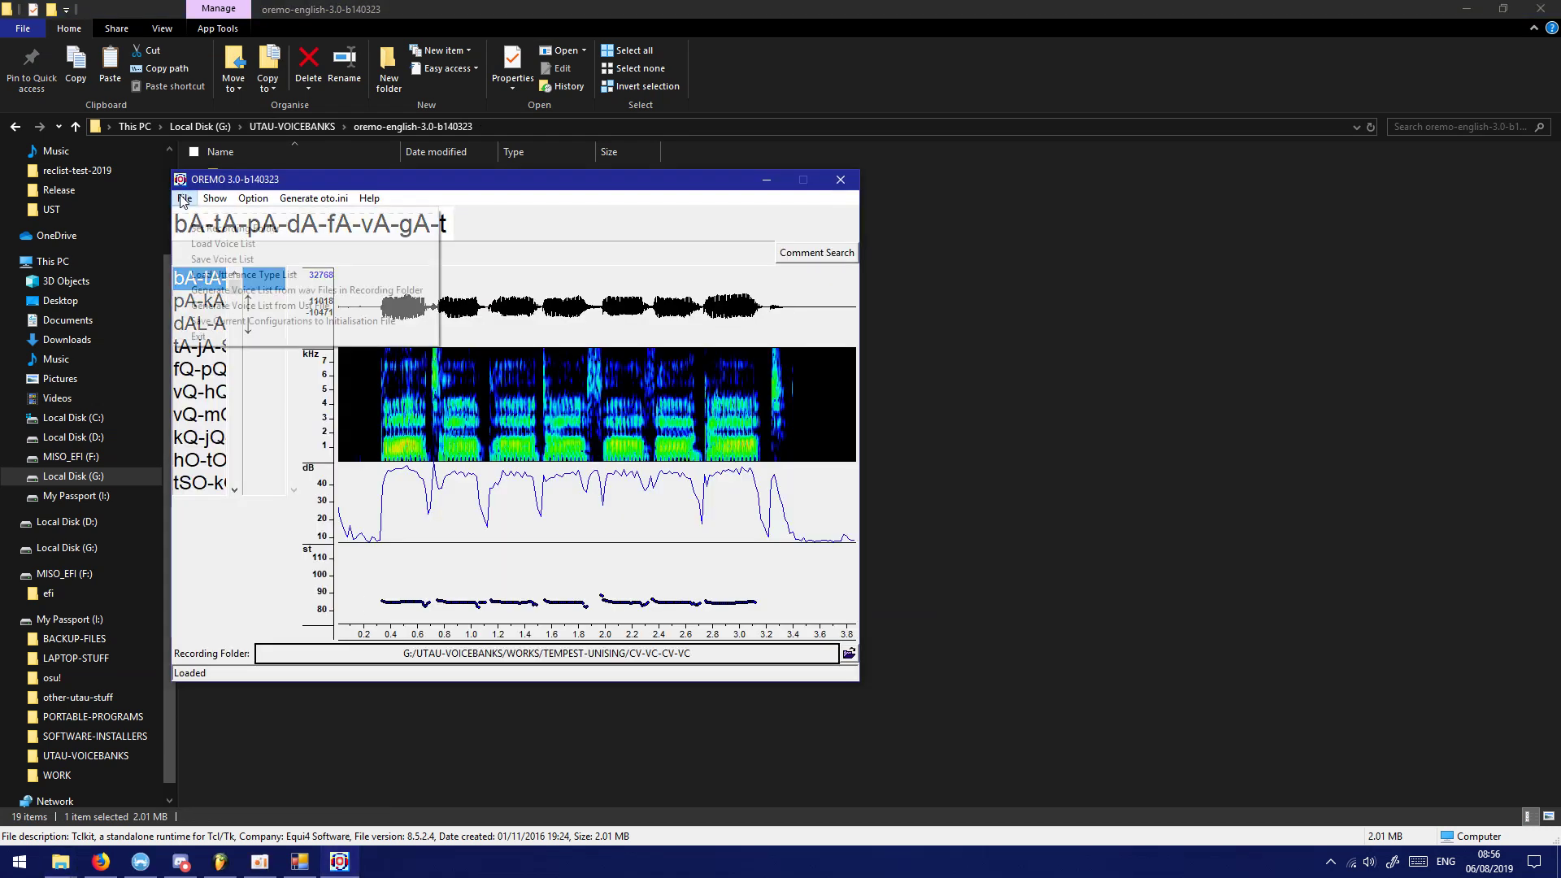
click(246, 247)
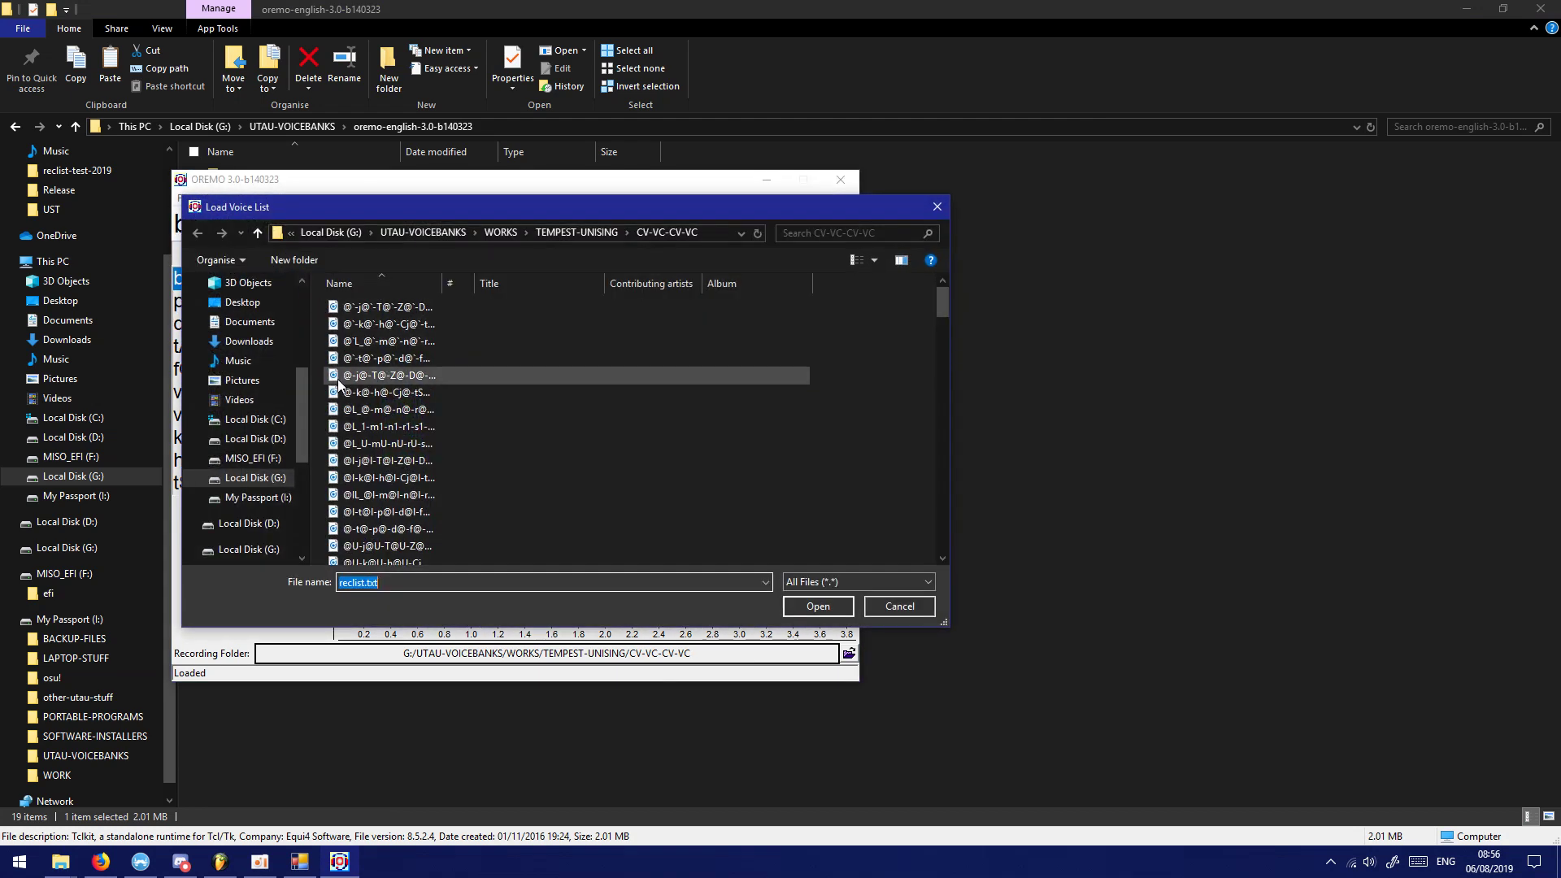
click(251, 325)
scroll(501, 486, down, 8)
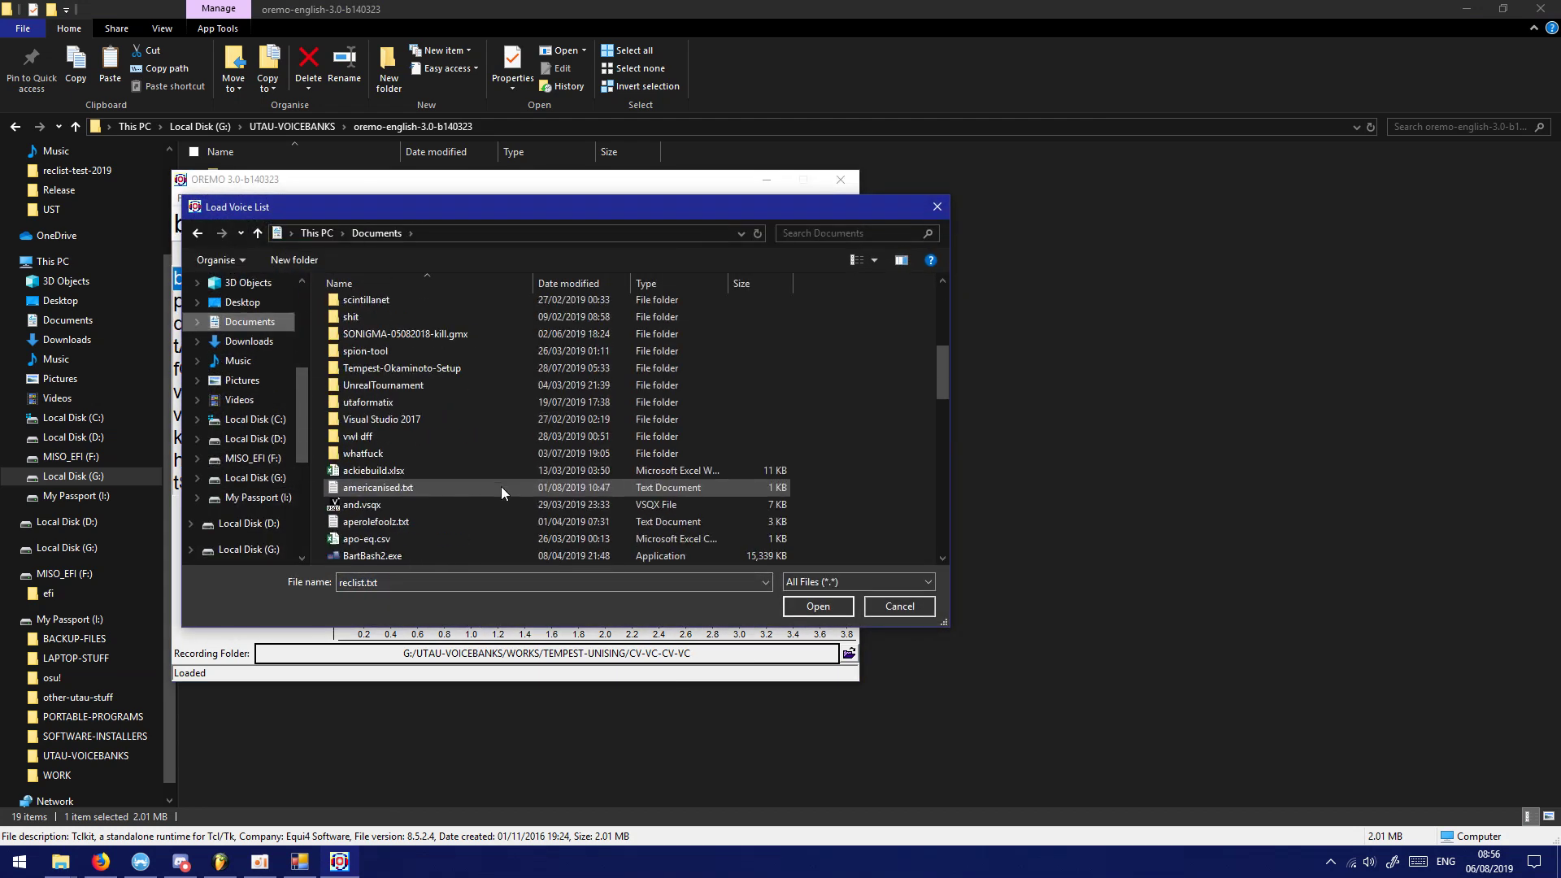
scroll(401, 362, up, 2)
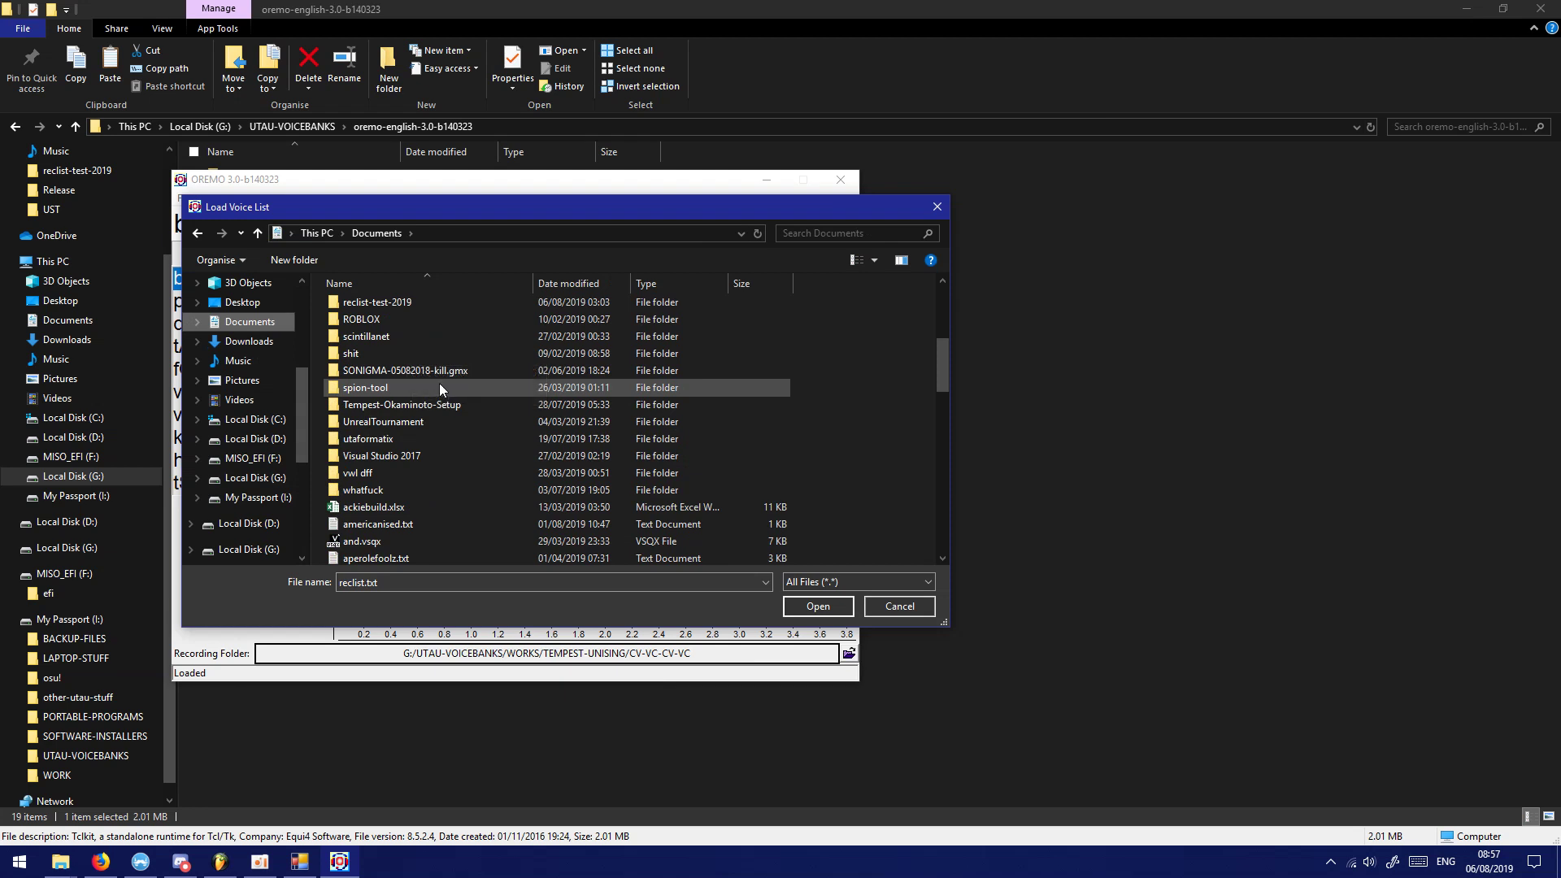
double_click(402, 303)
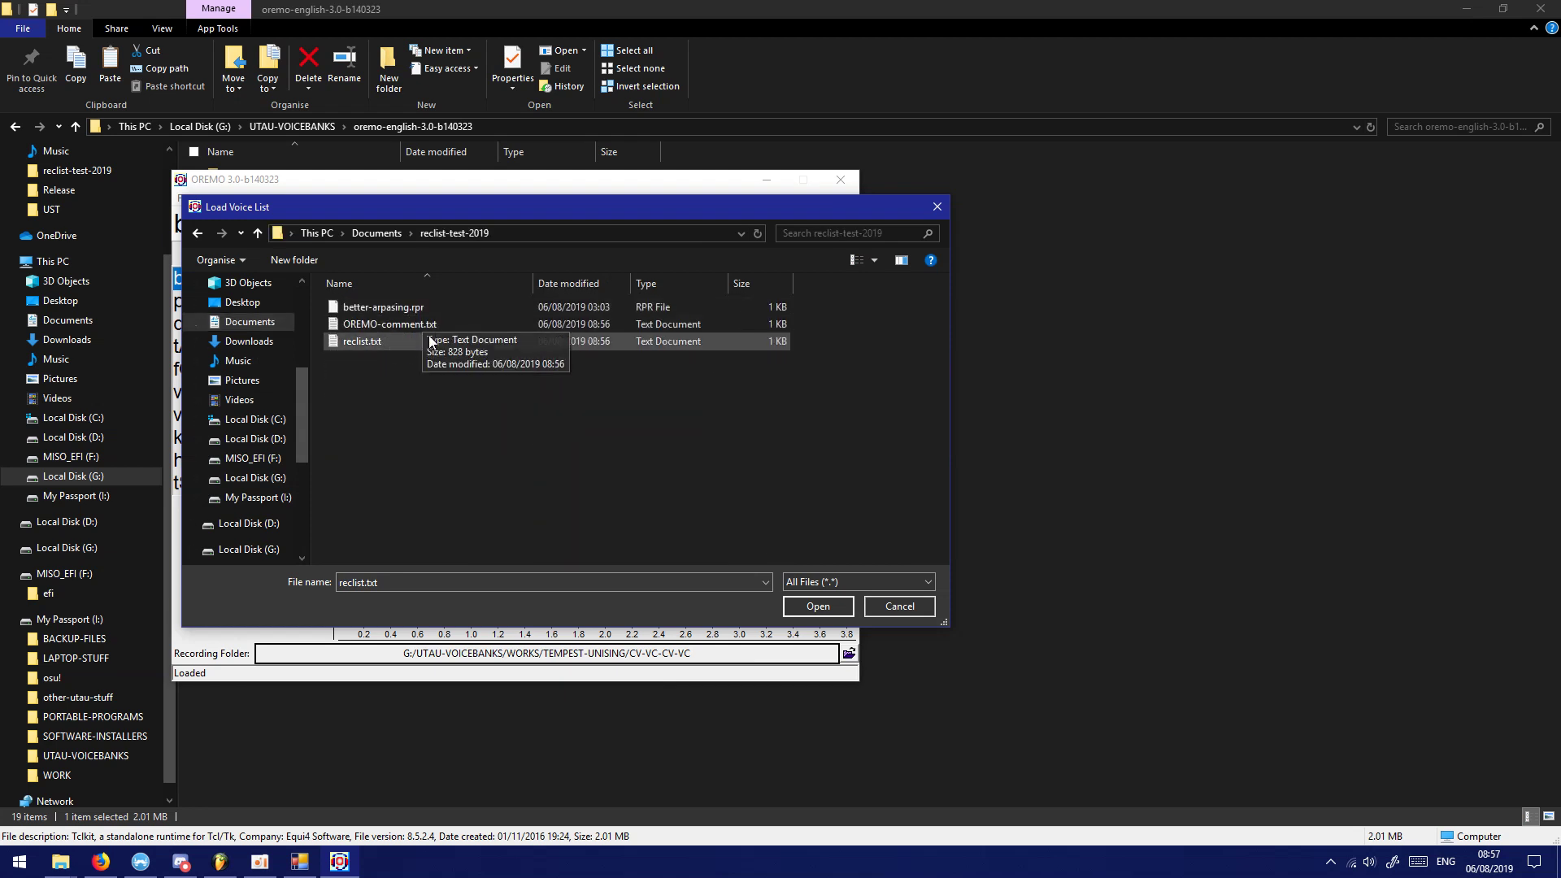
double_click(362, 341)
click(847, 654)
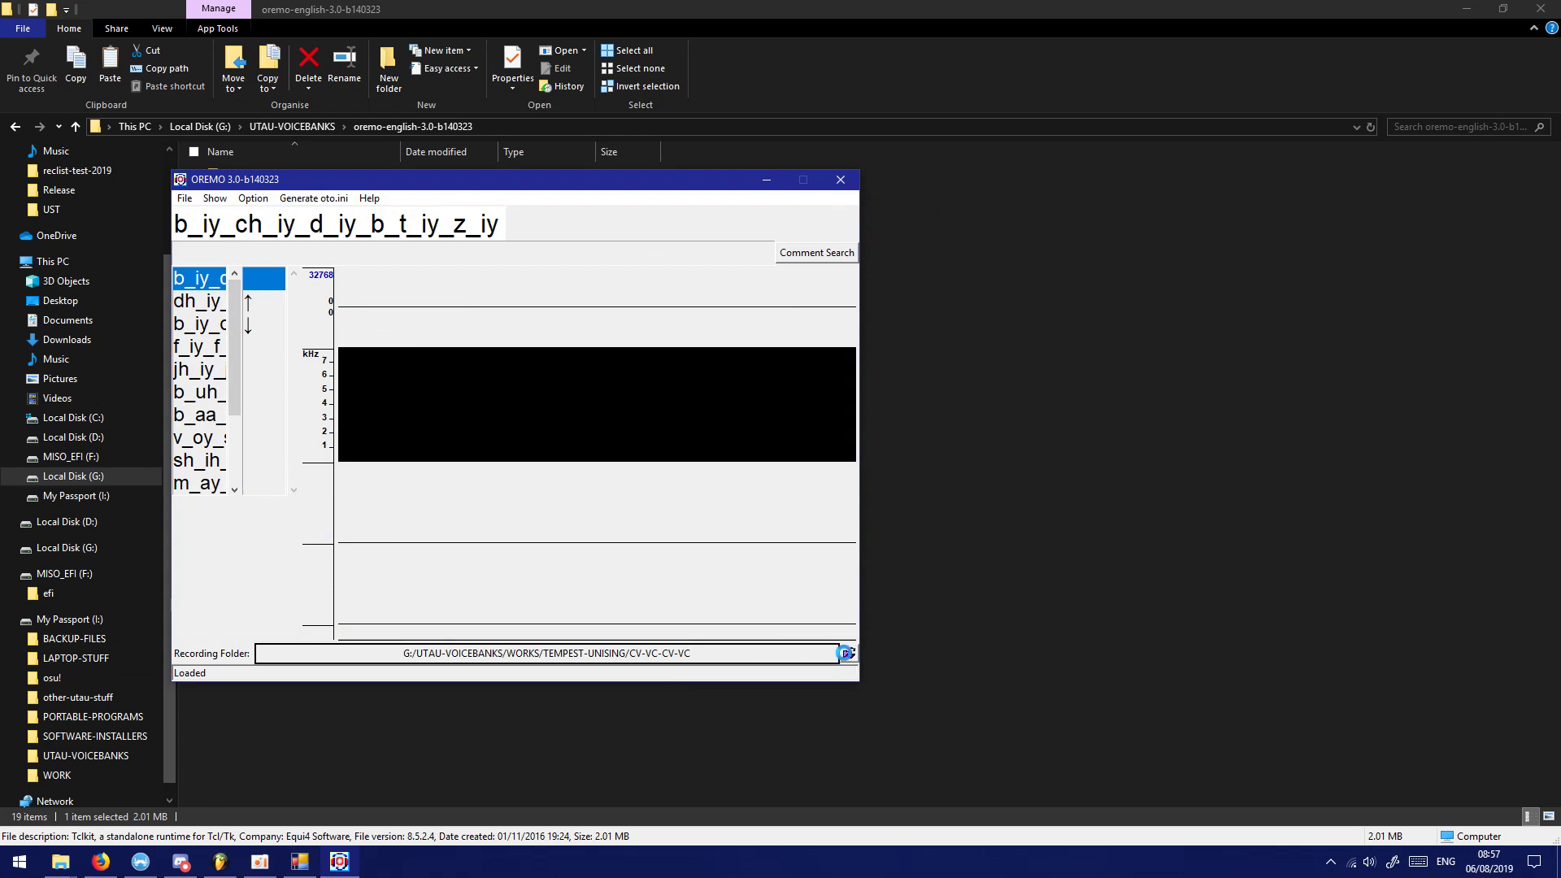
Set OREMO's recording folder to reclist-test-2019 under Libraries > Documents
scroll(783, 439, up, 3)
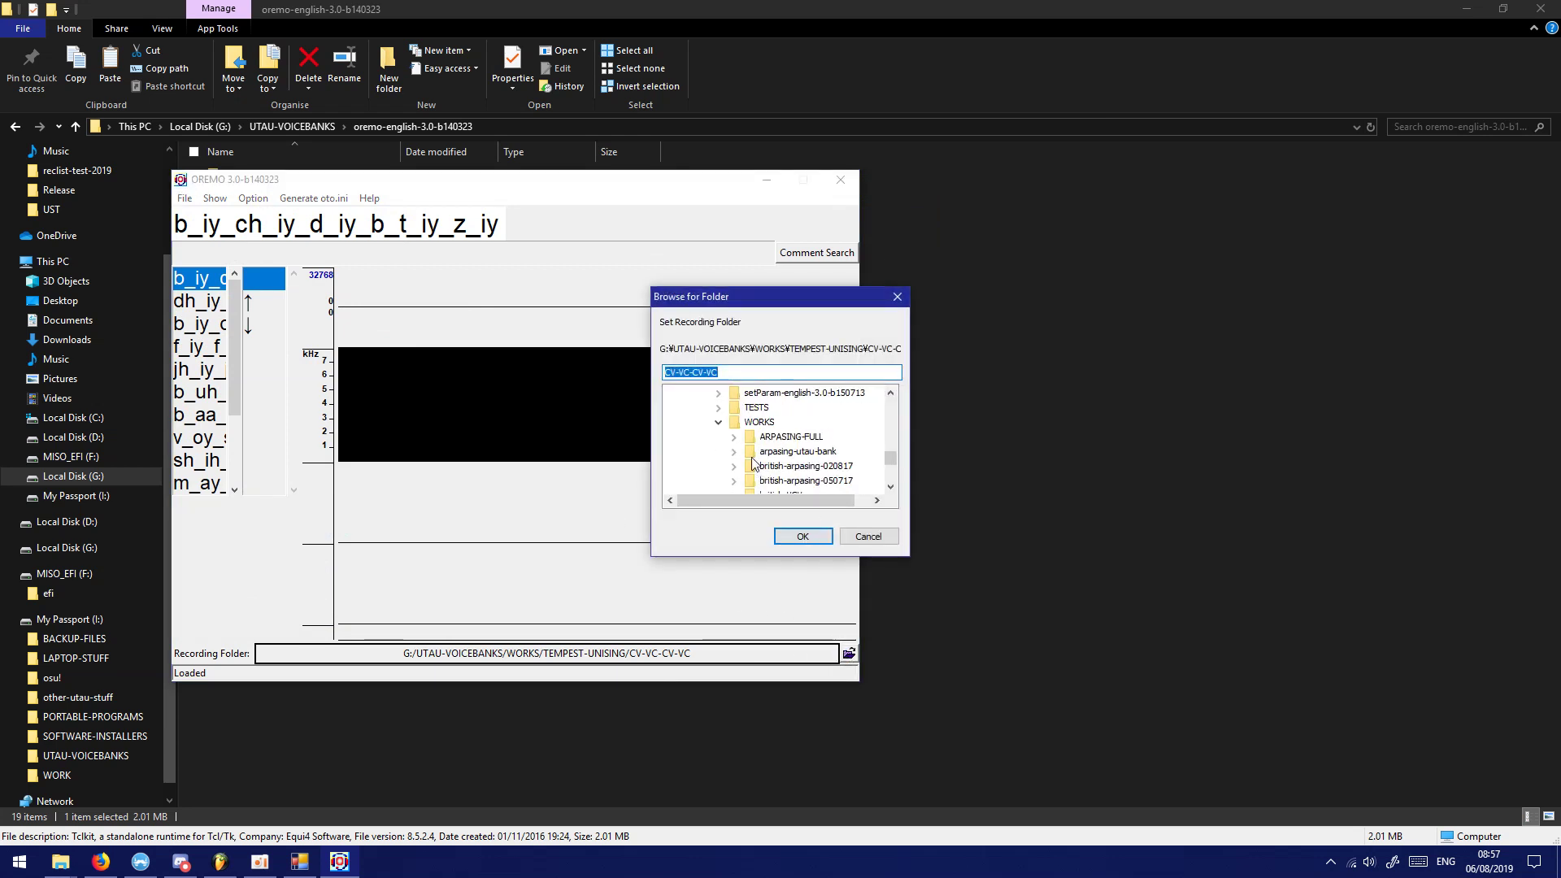
scroll(742, 472, up, 4)
click(718, 422)
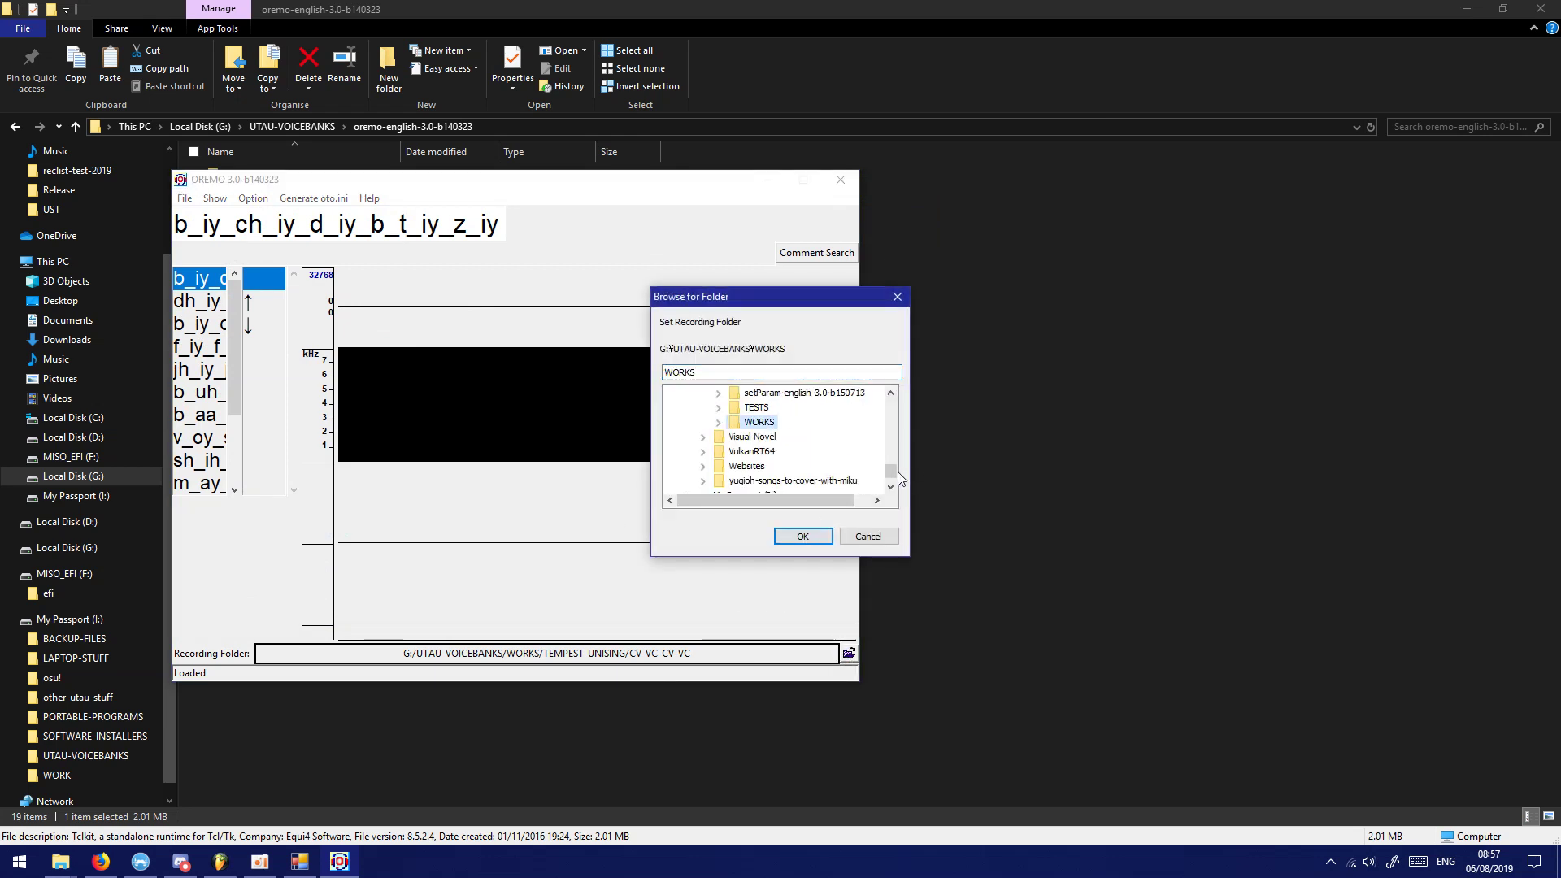
scroll(780, 439, up, 10)
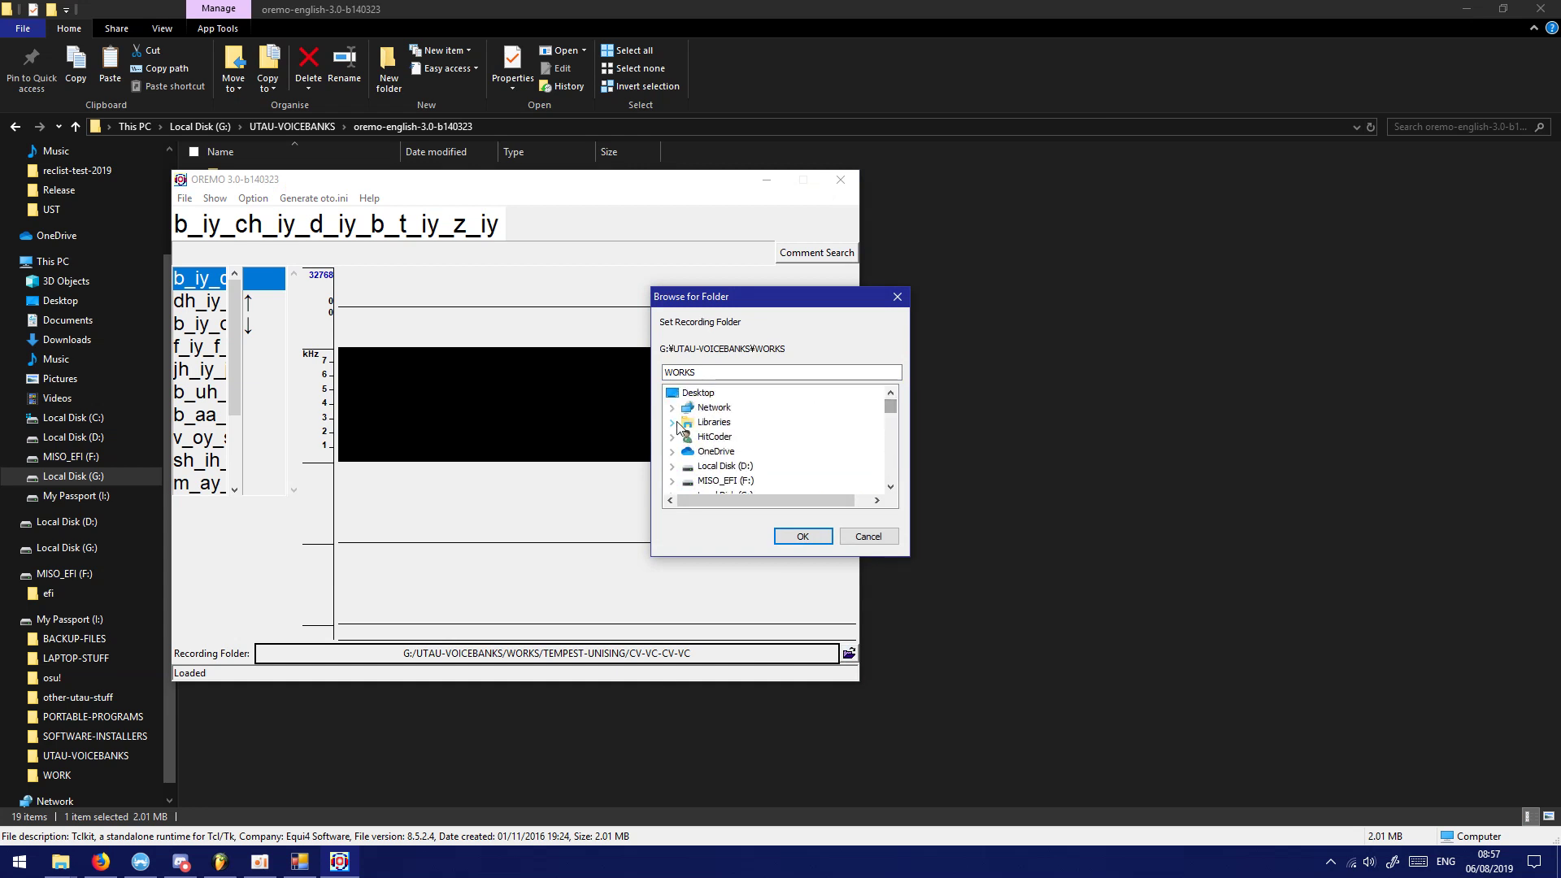
click(676, 423)
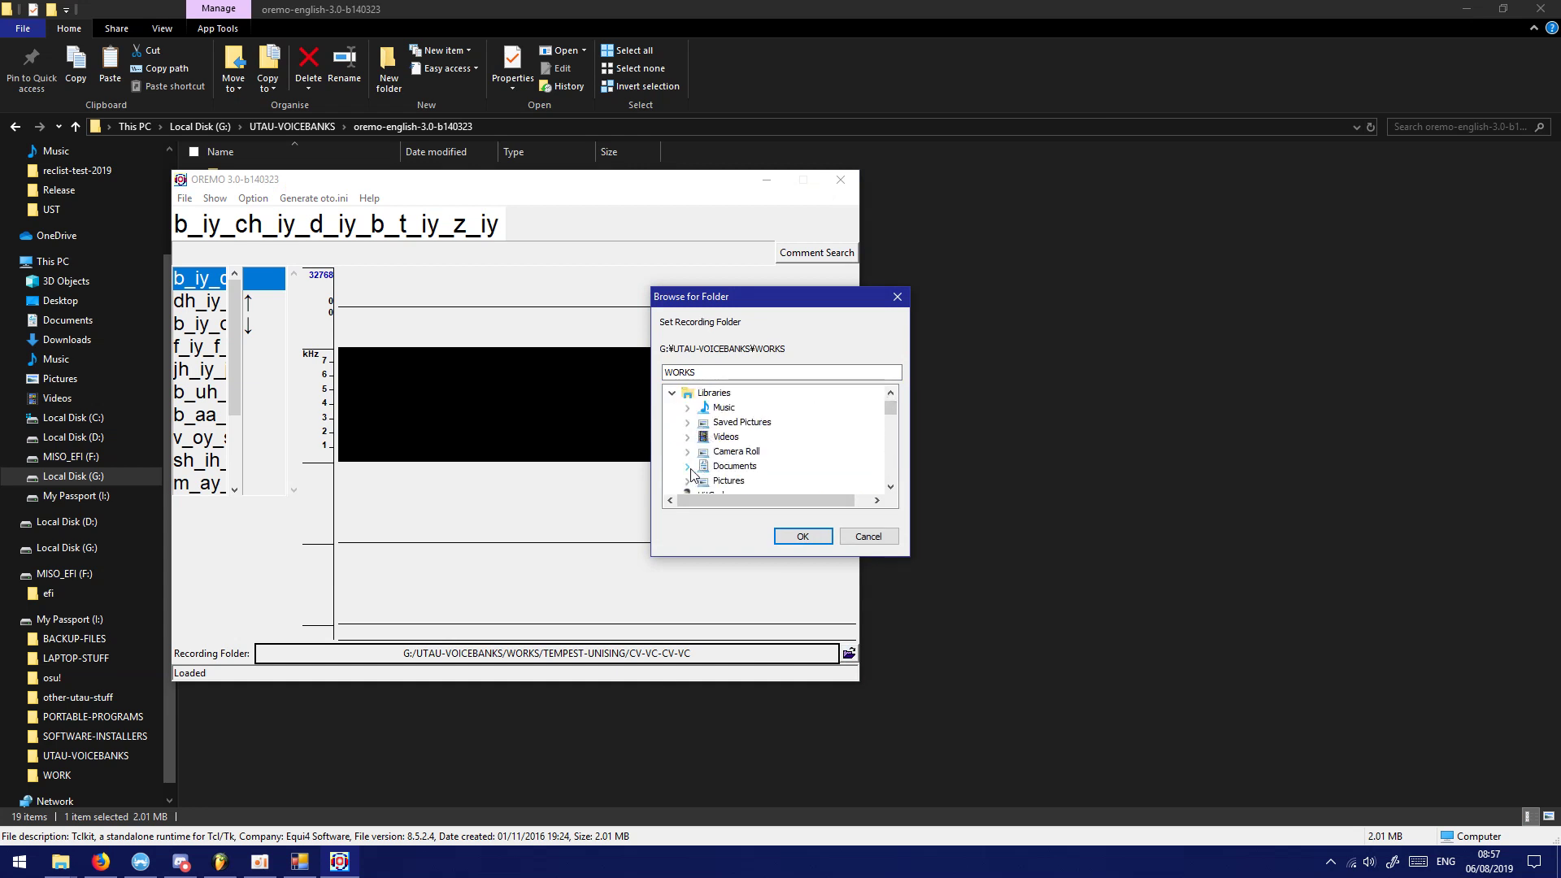
click(687, 467)
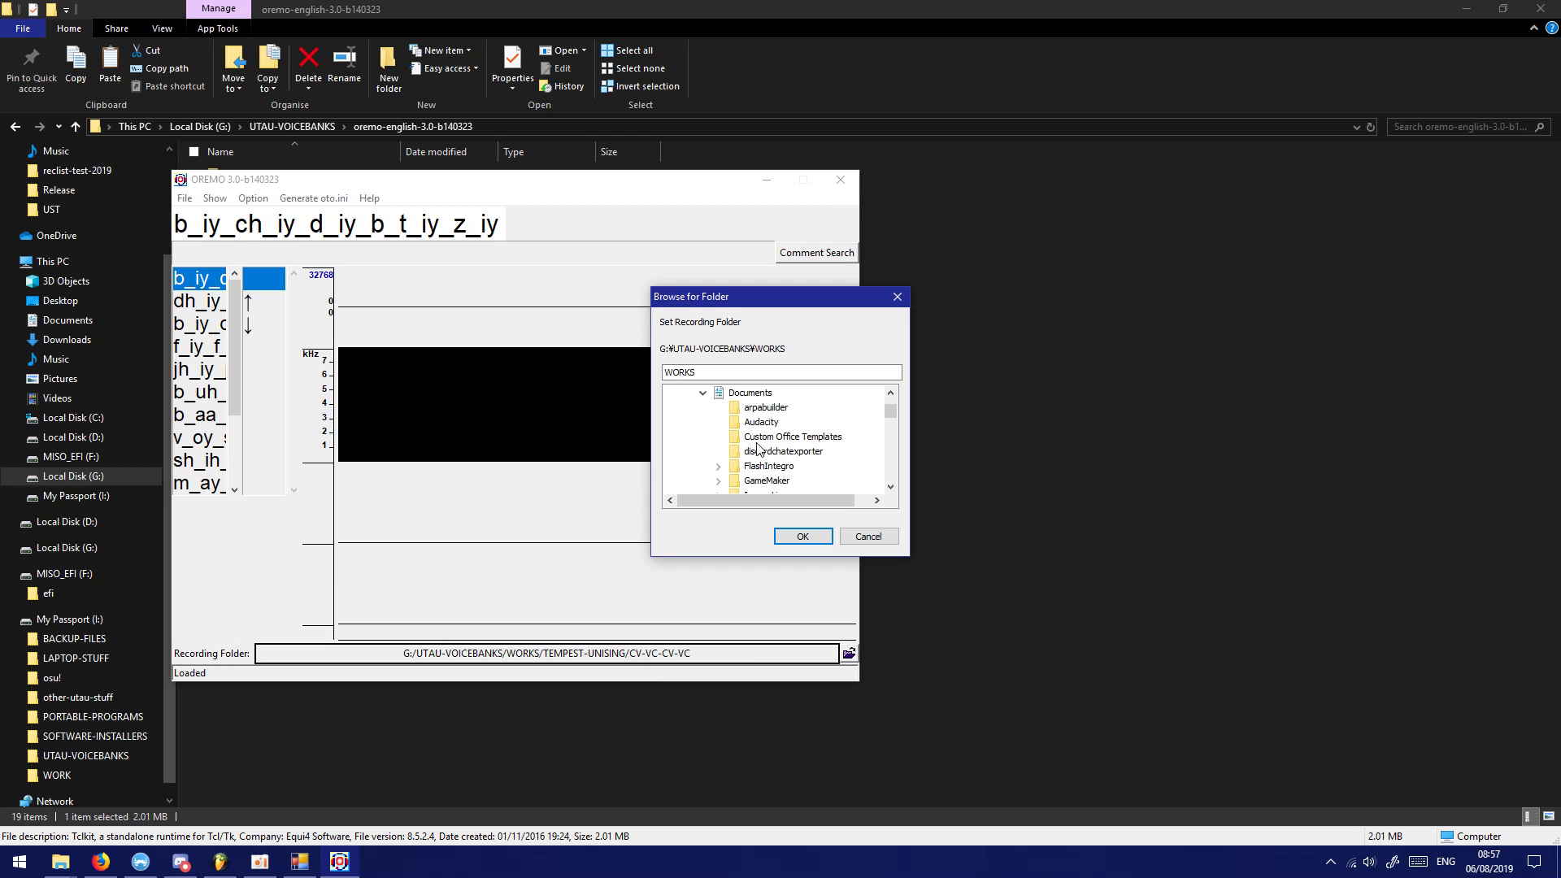
scroll(765, 447, down, 8)
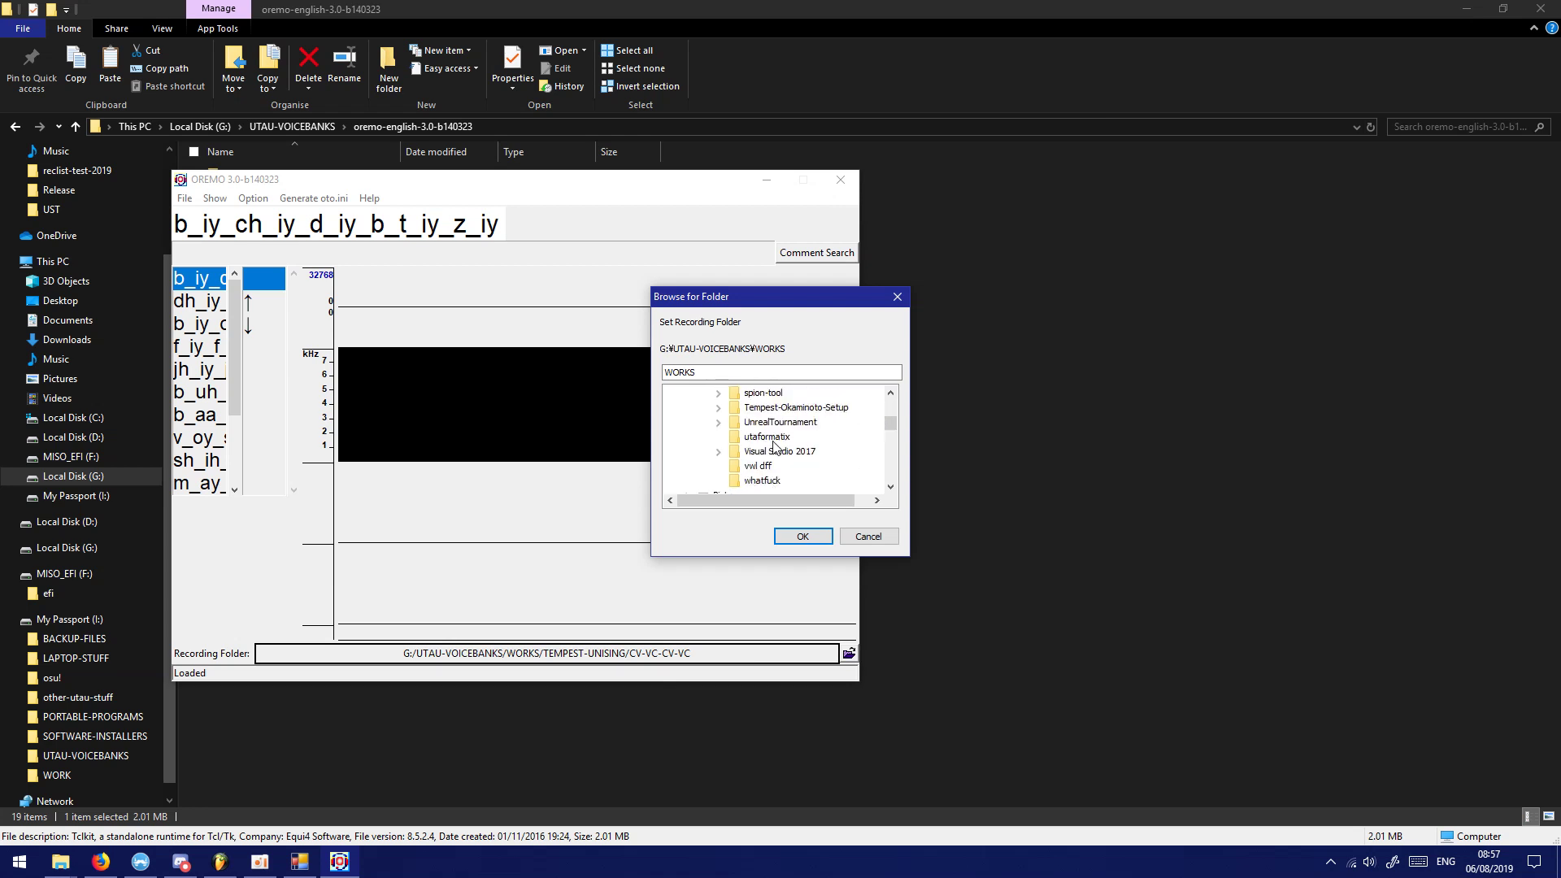
scroll(774, 447, up, 2)
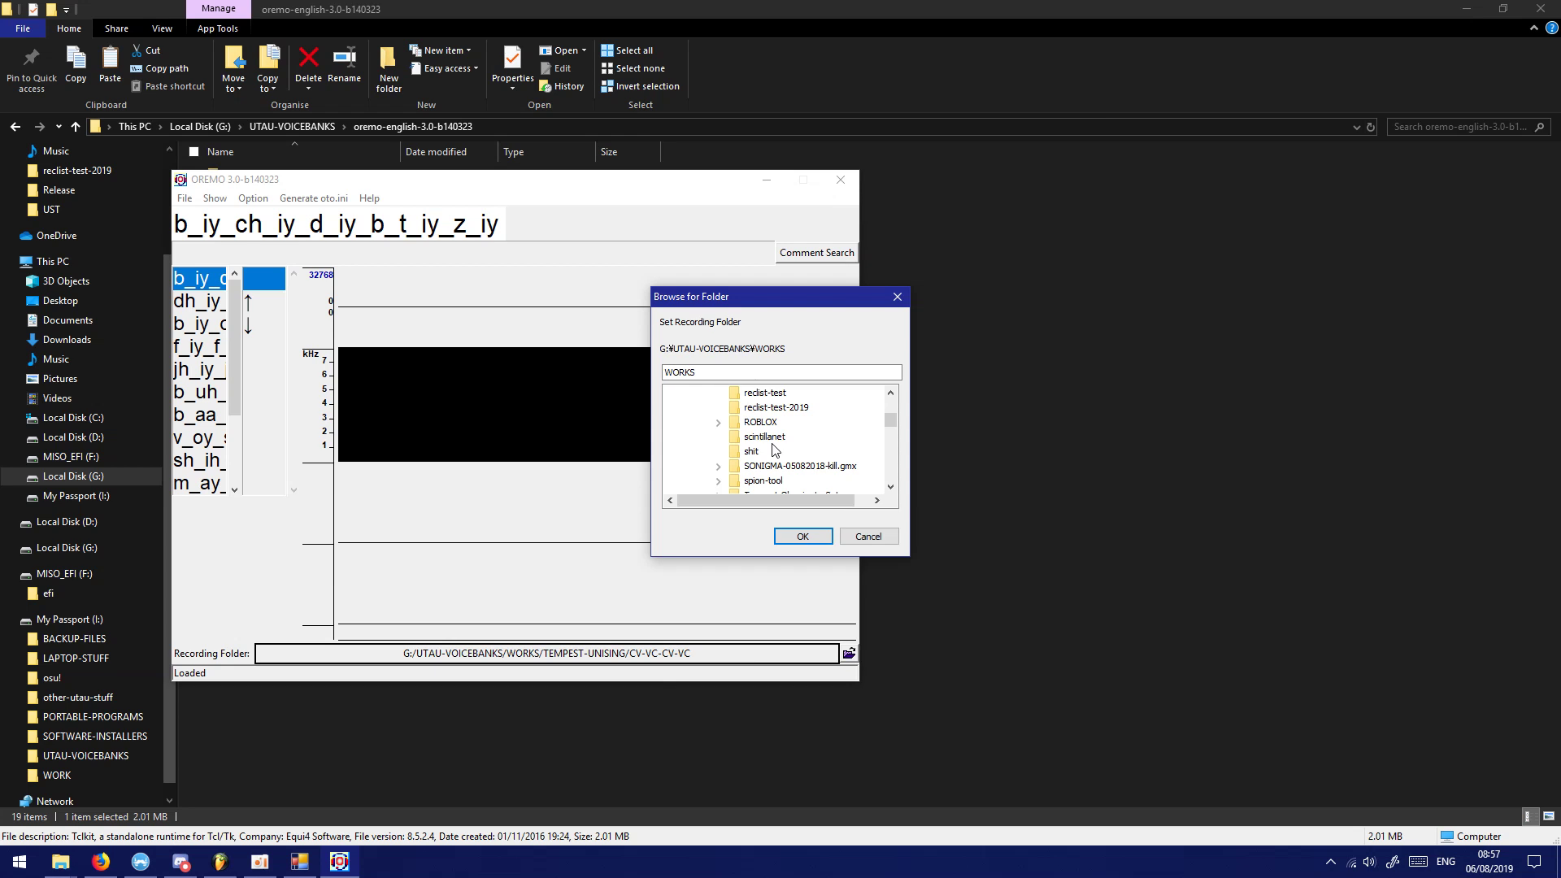
click(776, 407)
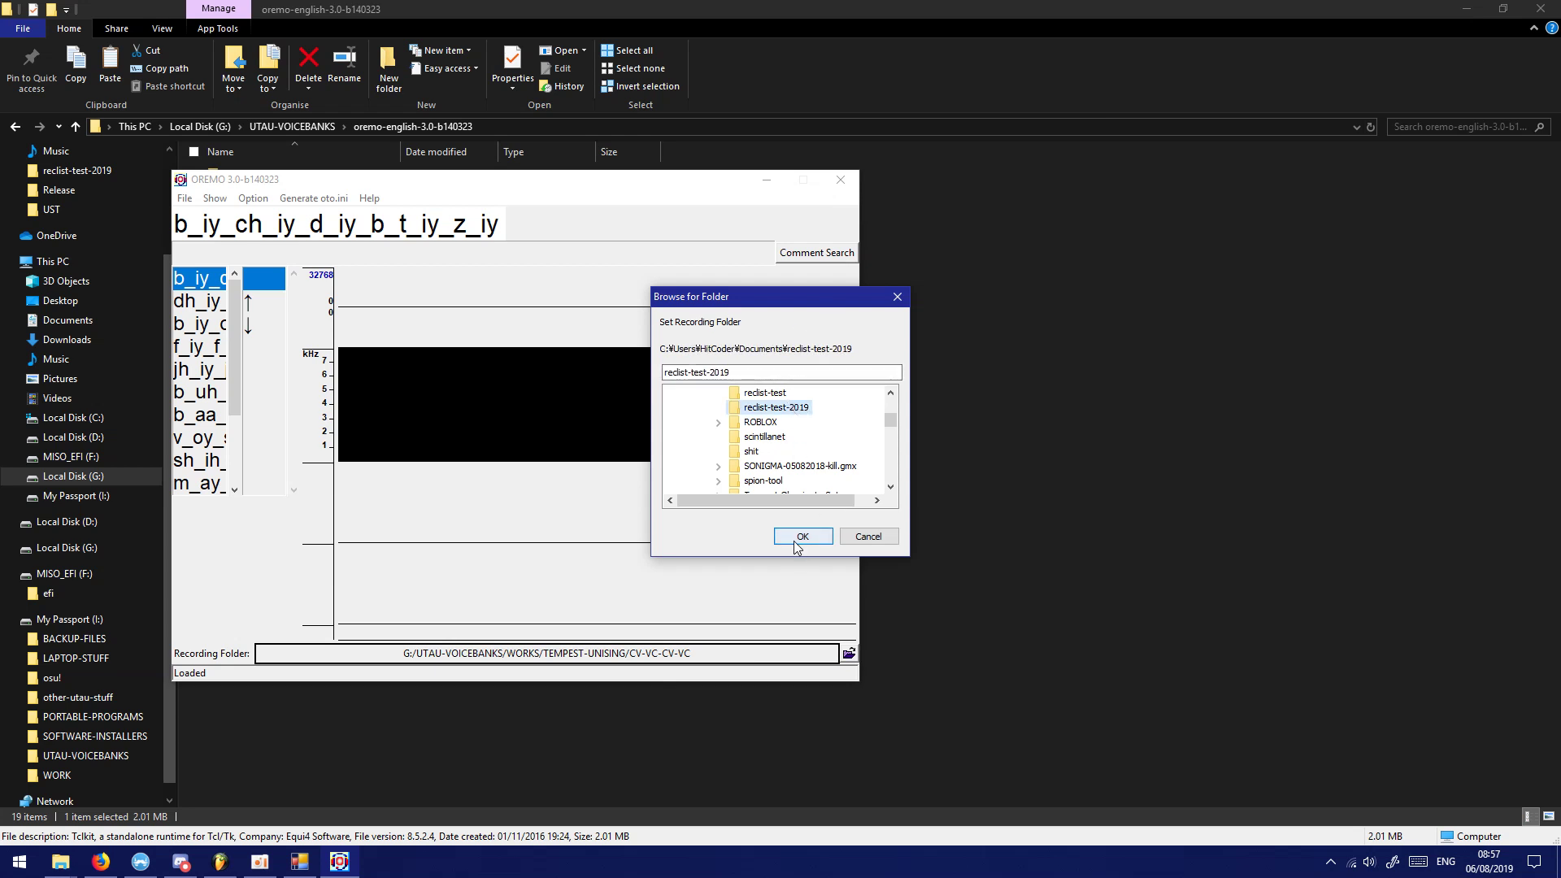
click(803, 538)
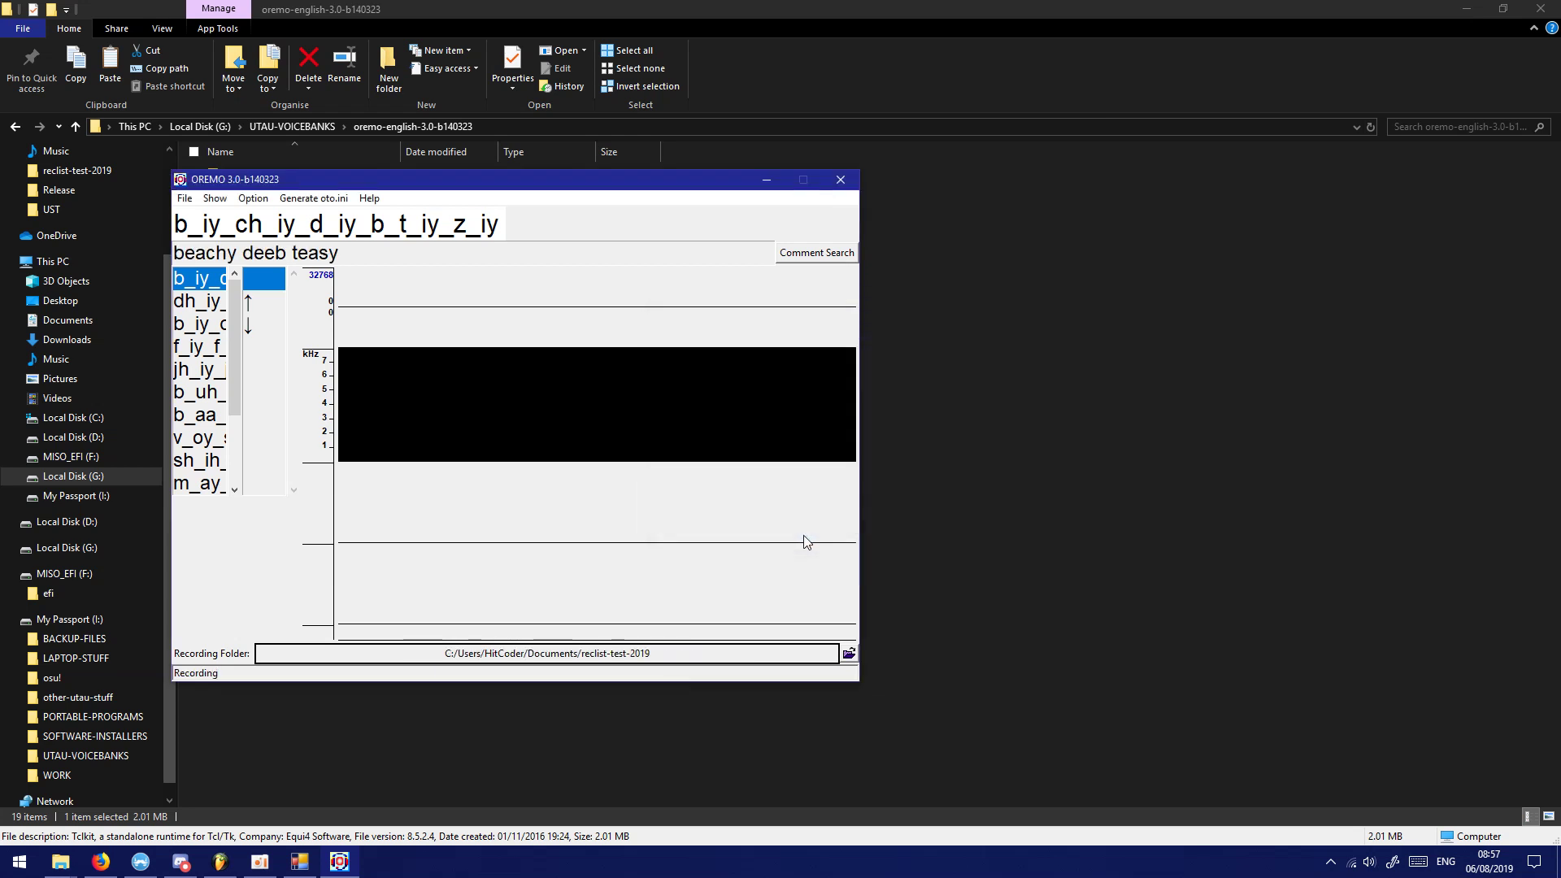
Step through entries like dh_iy, jh_aa and t_uw to check their comments, then close OREMO
click(192, 303)
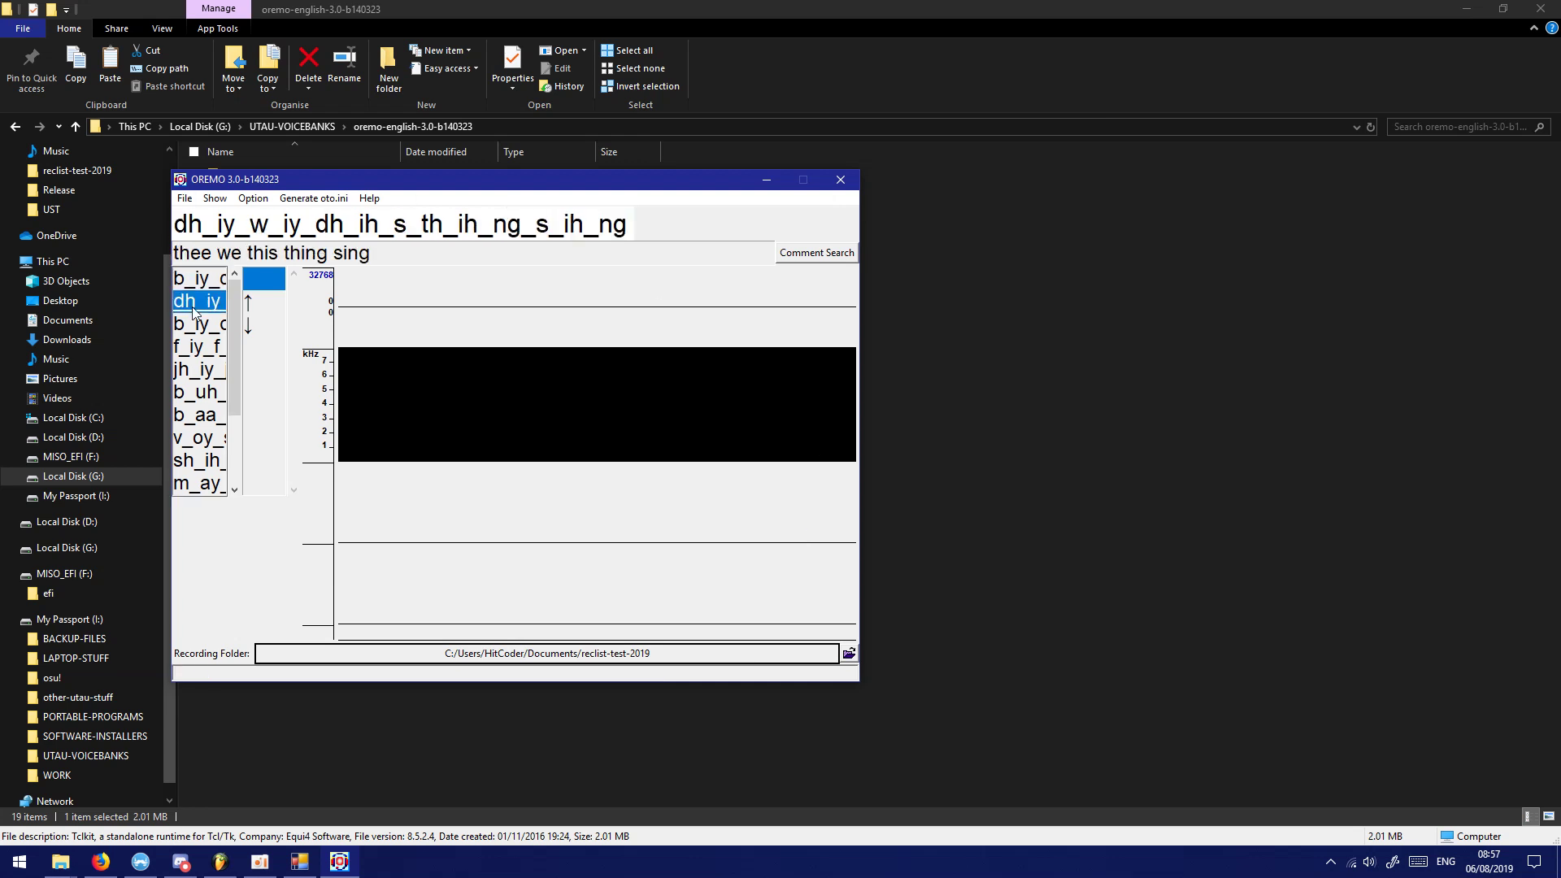
key(Down)
key(Down)
key(Down)
key(Down)
key(Down)
key(Down)
key(Down)
key(Down)
key(Down)
key(Down)
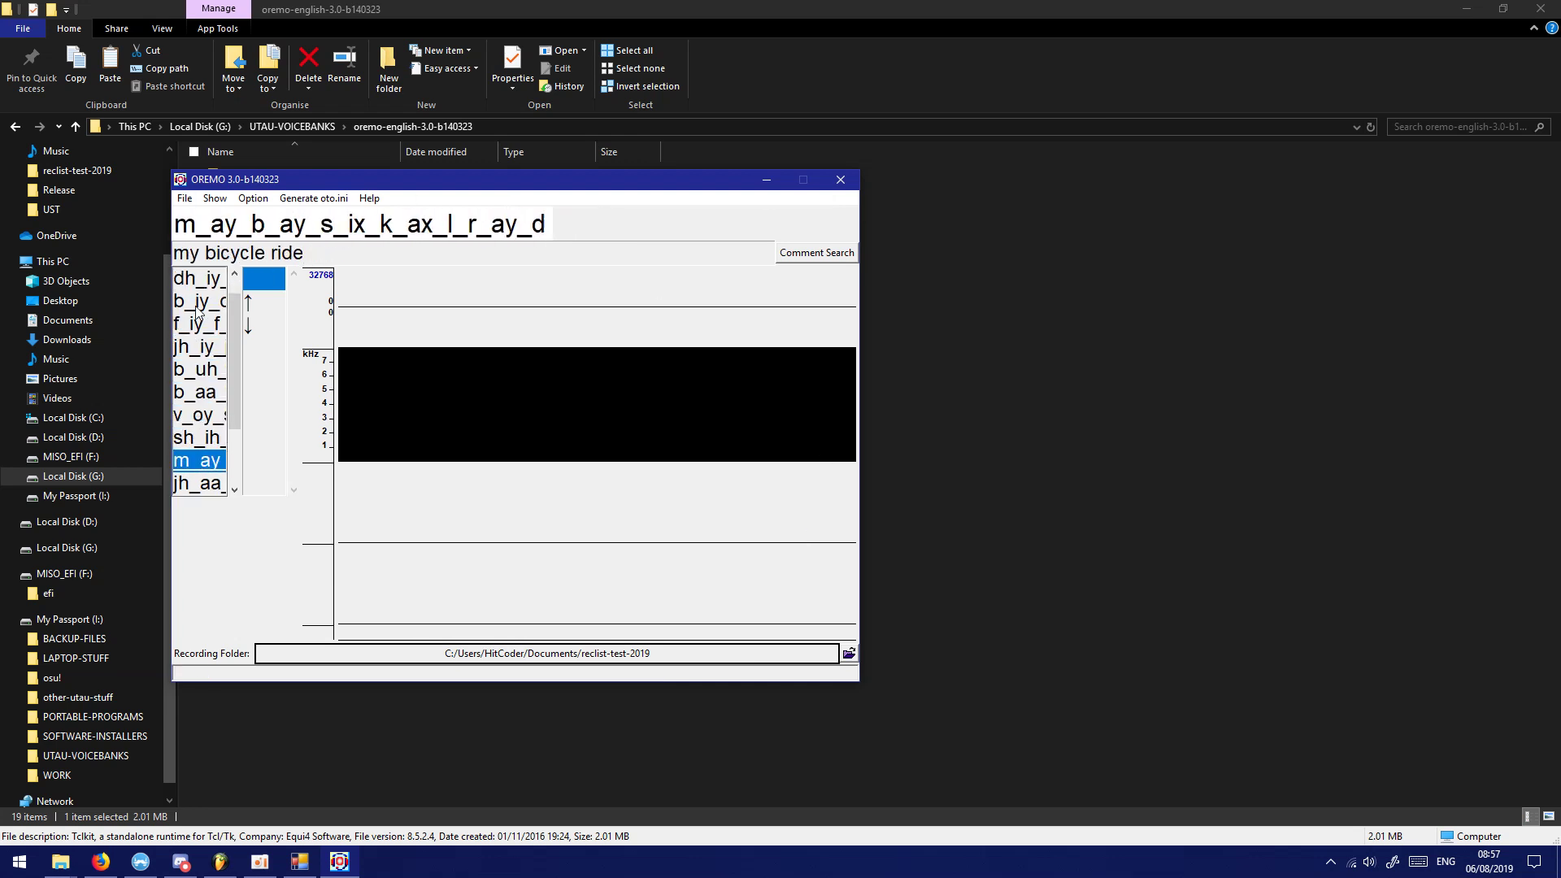
key(Up)
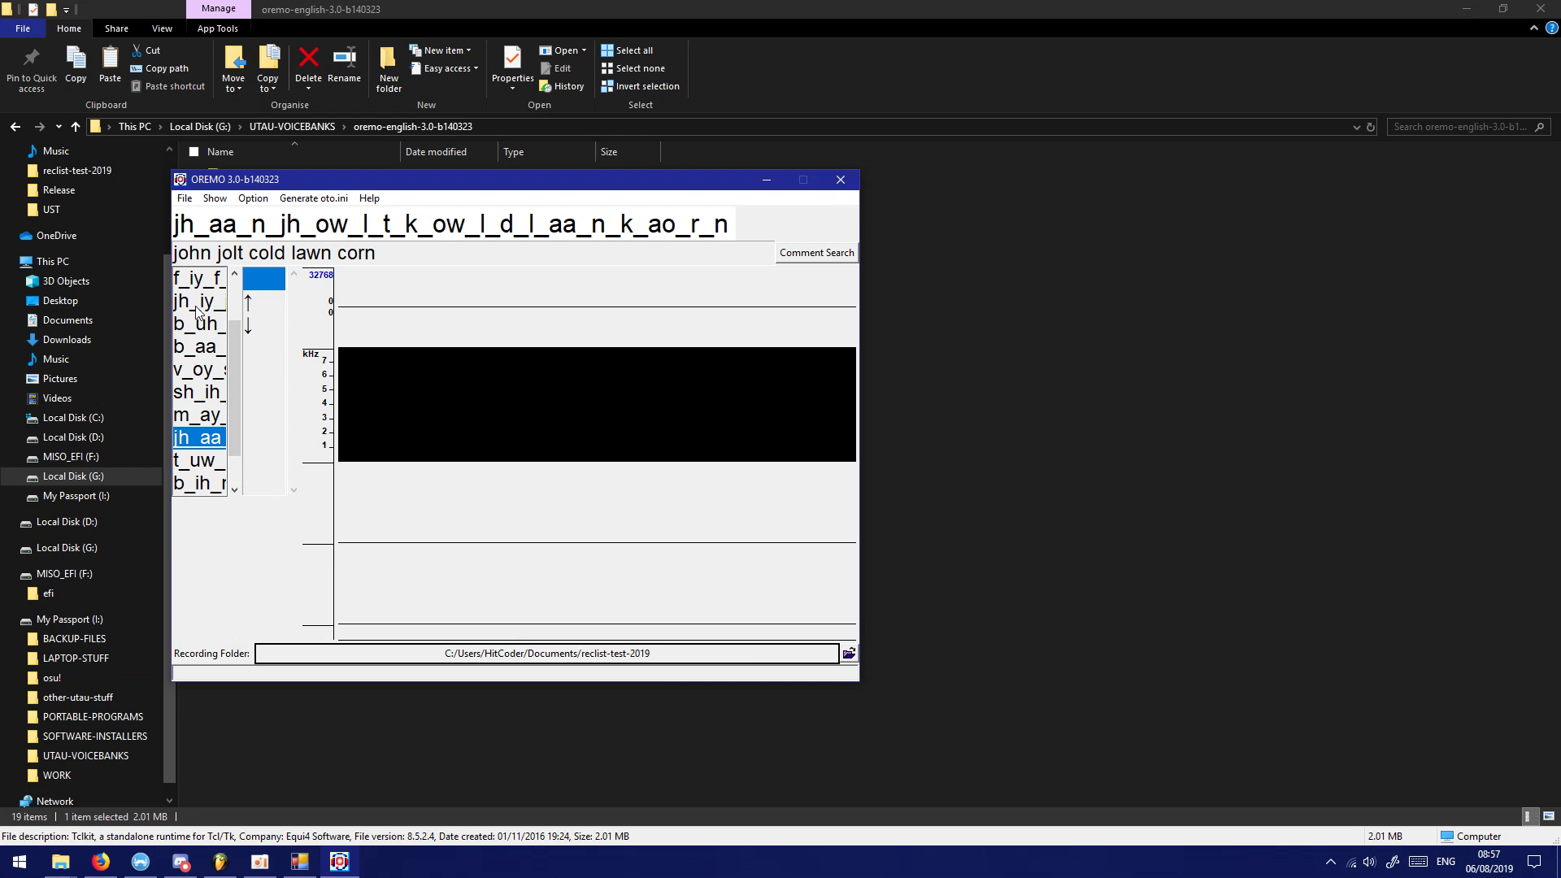
key(Down)
key(Up)
click(839, 180)
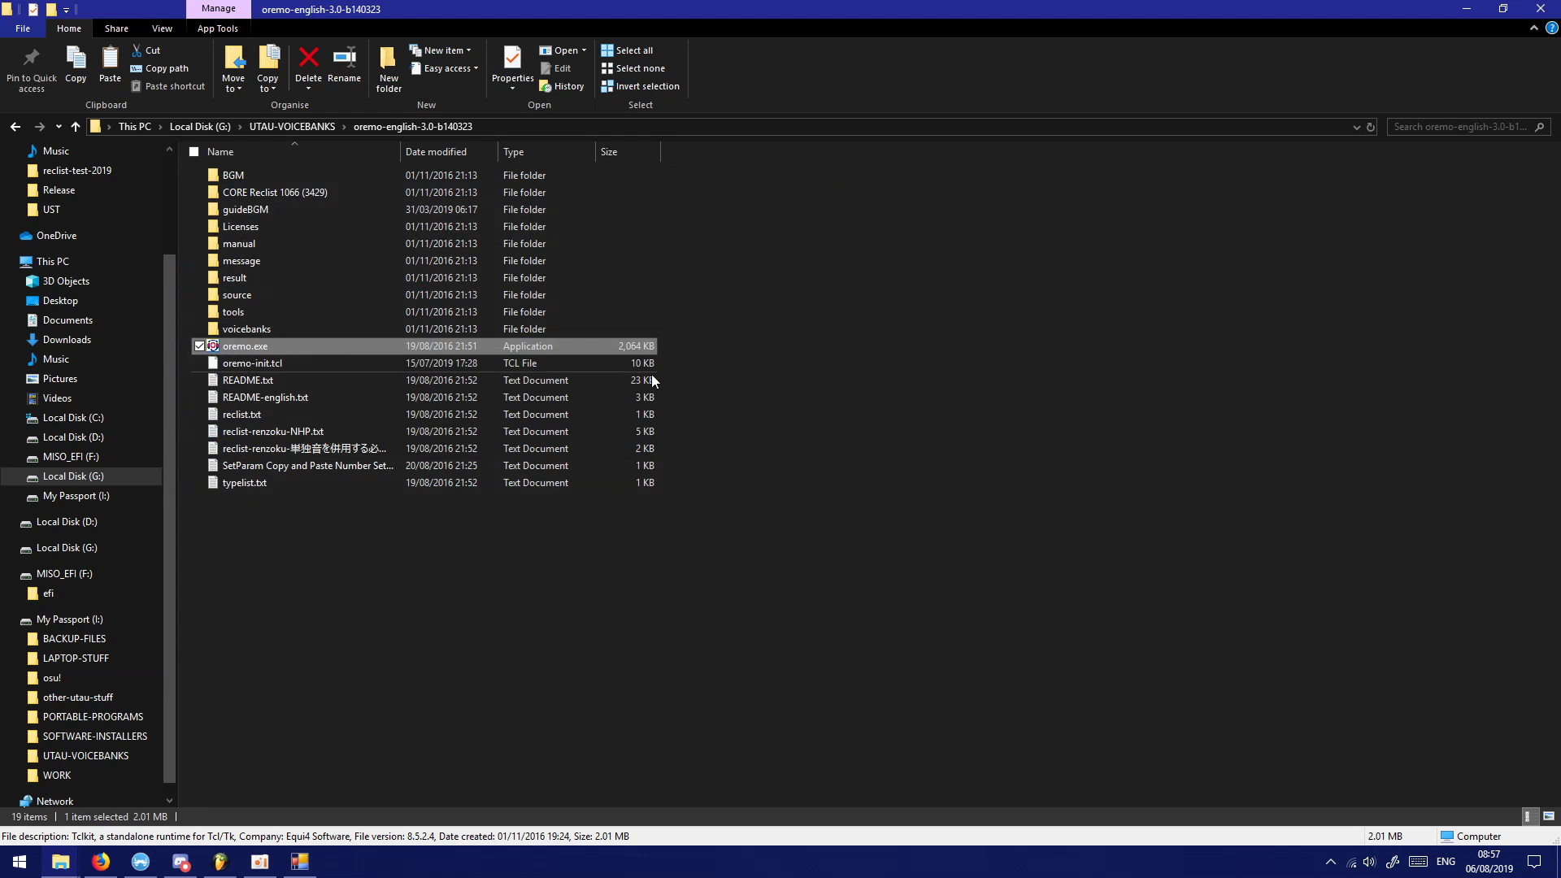
Navigate File Explorer through its history back to the Documents\arpabuilder folder
click(15, 130)
click(14, 133)
click(14, 133)
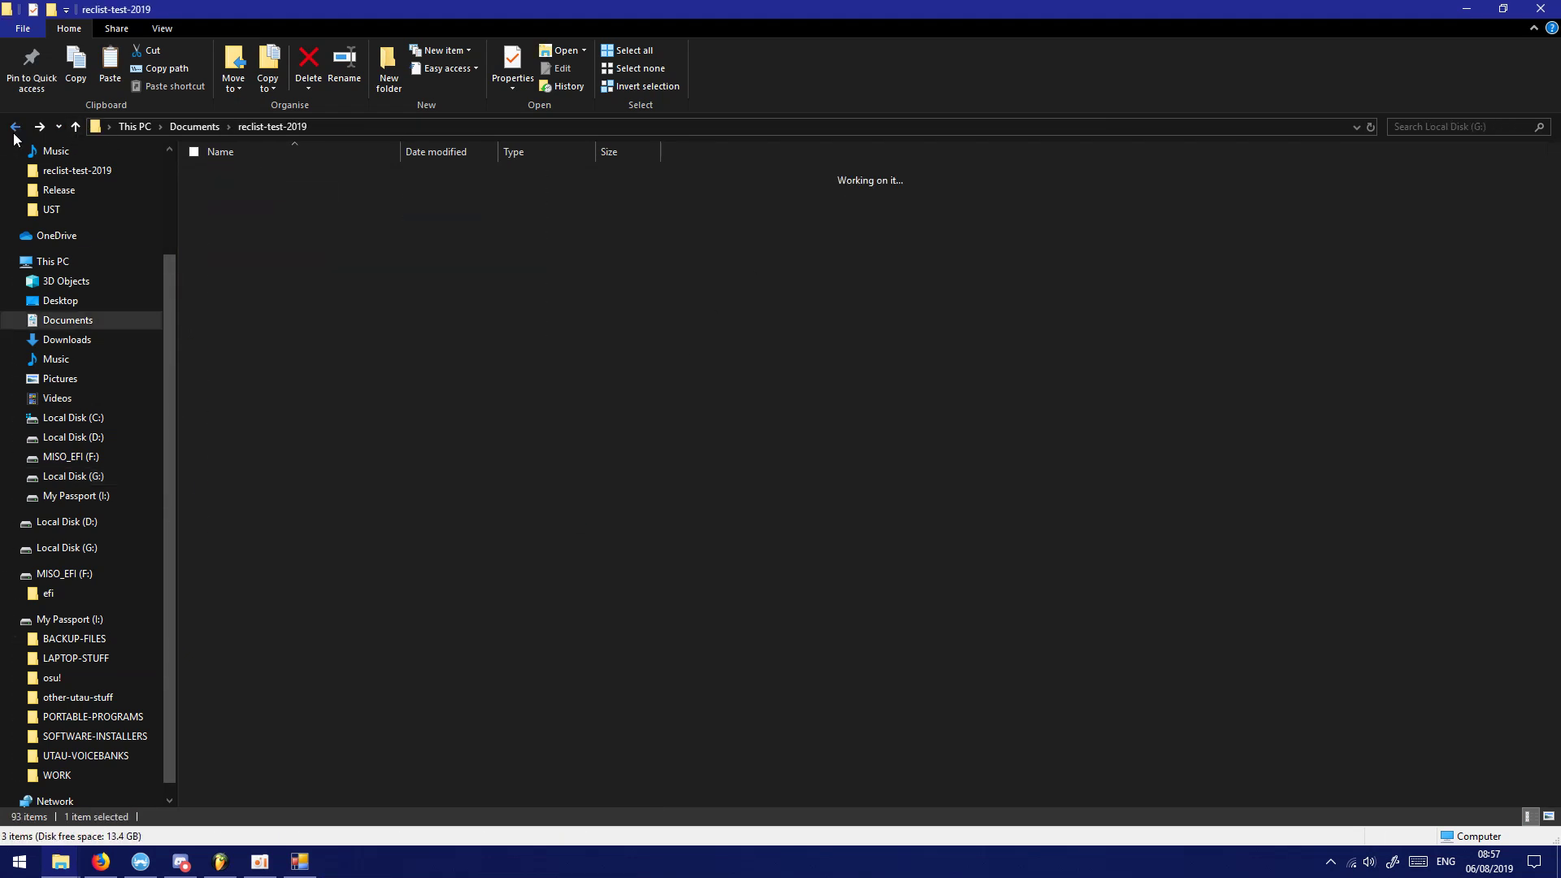
click(15, 130)
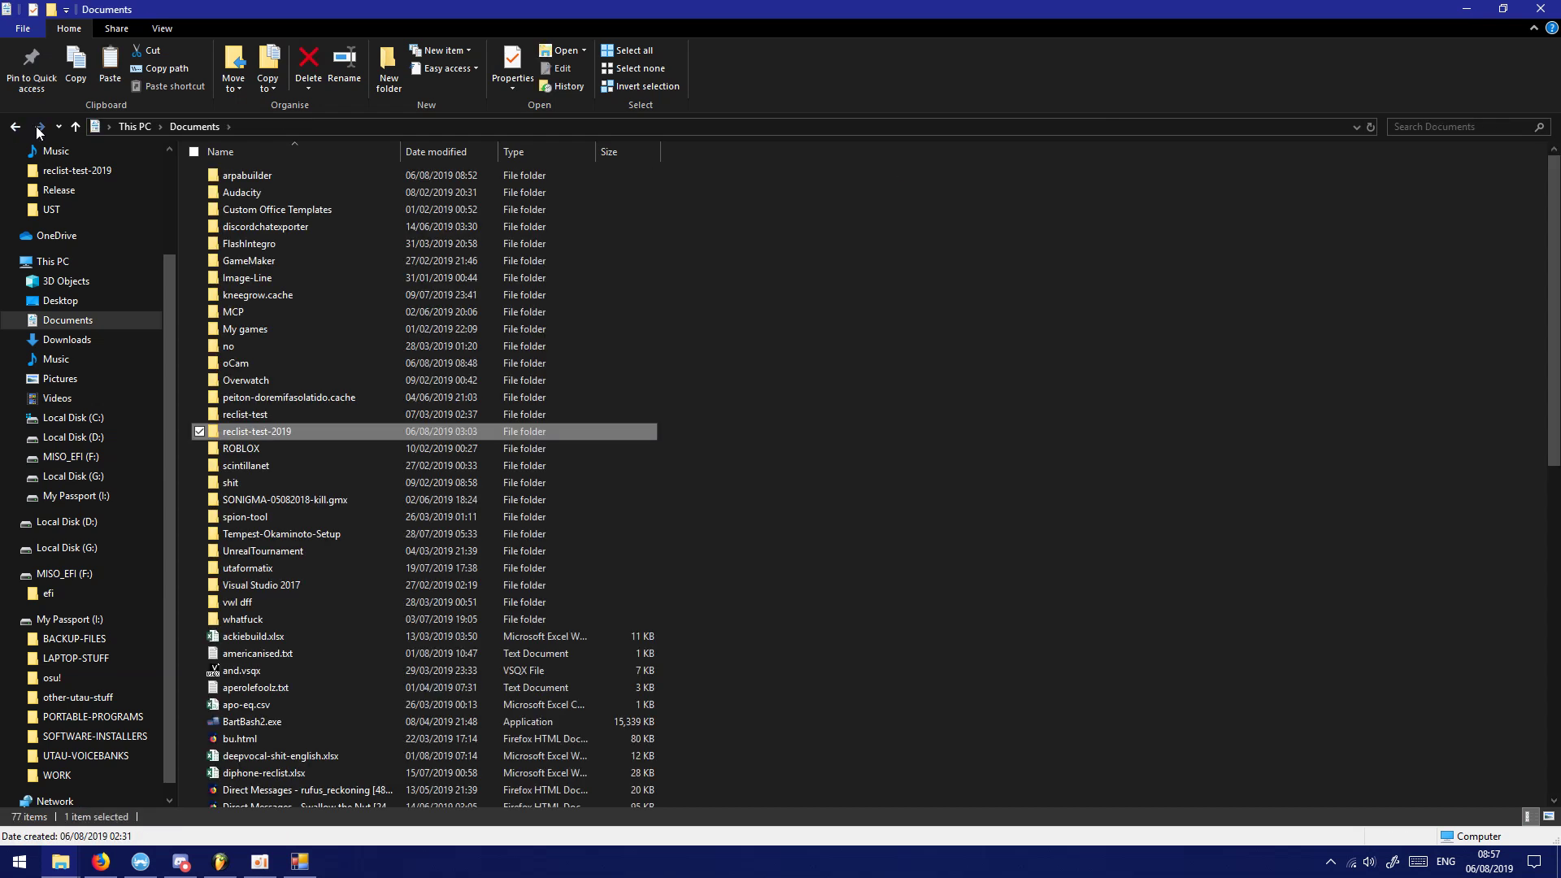
click(39, 126)
click(299, 862)
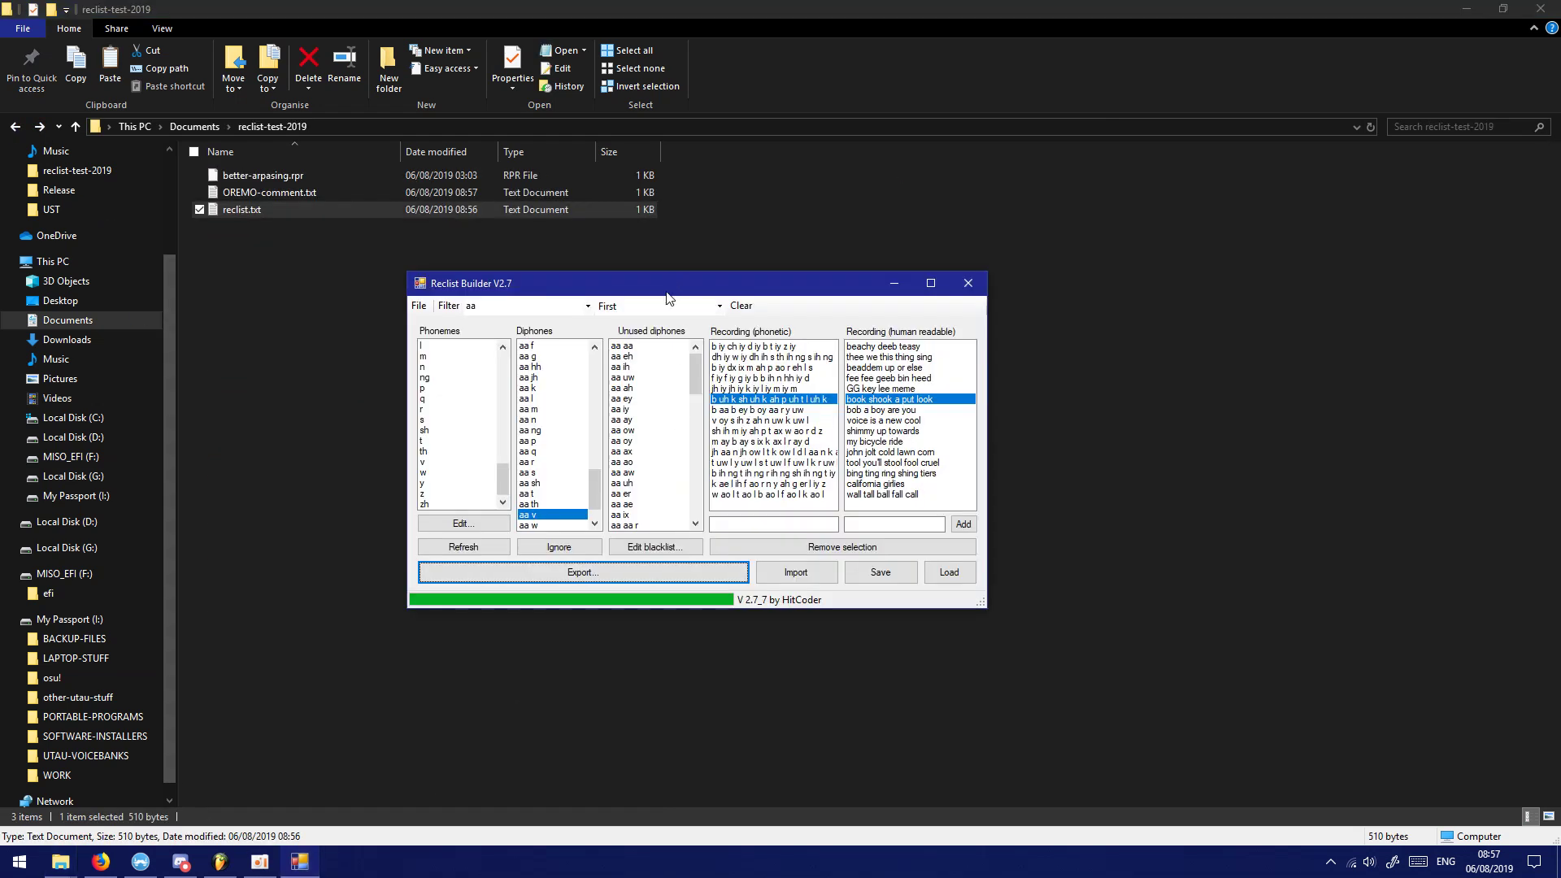
drag(656, 277, 875, 238)
click(359, 376)
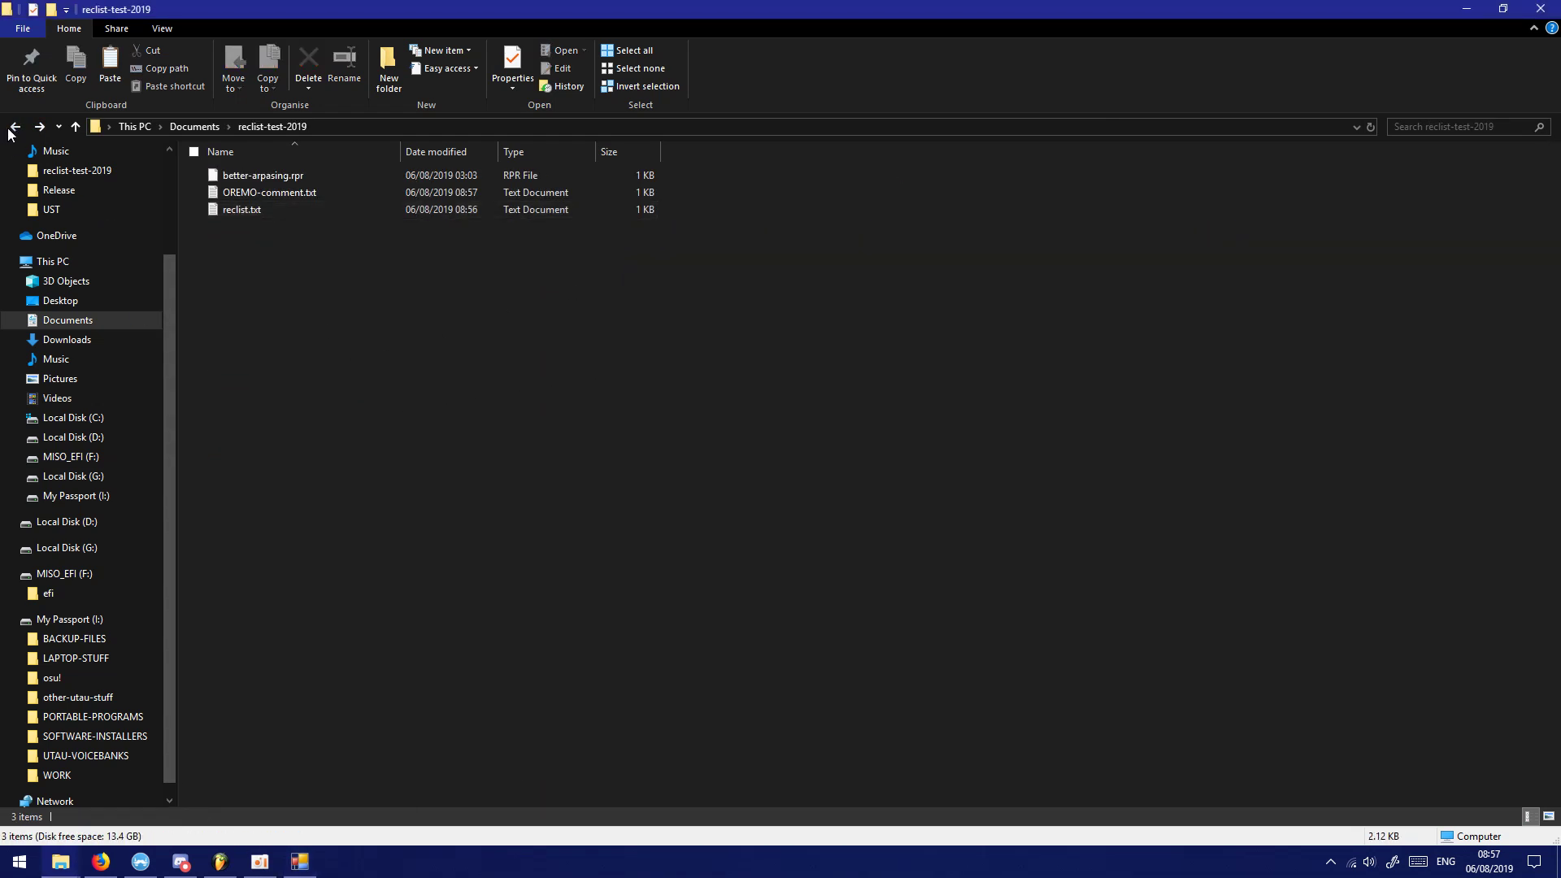
click(14, 127)
Move the Reclist Builder window aside and close it
click(299, 862)
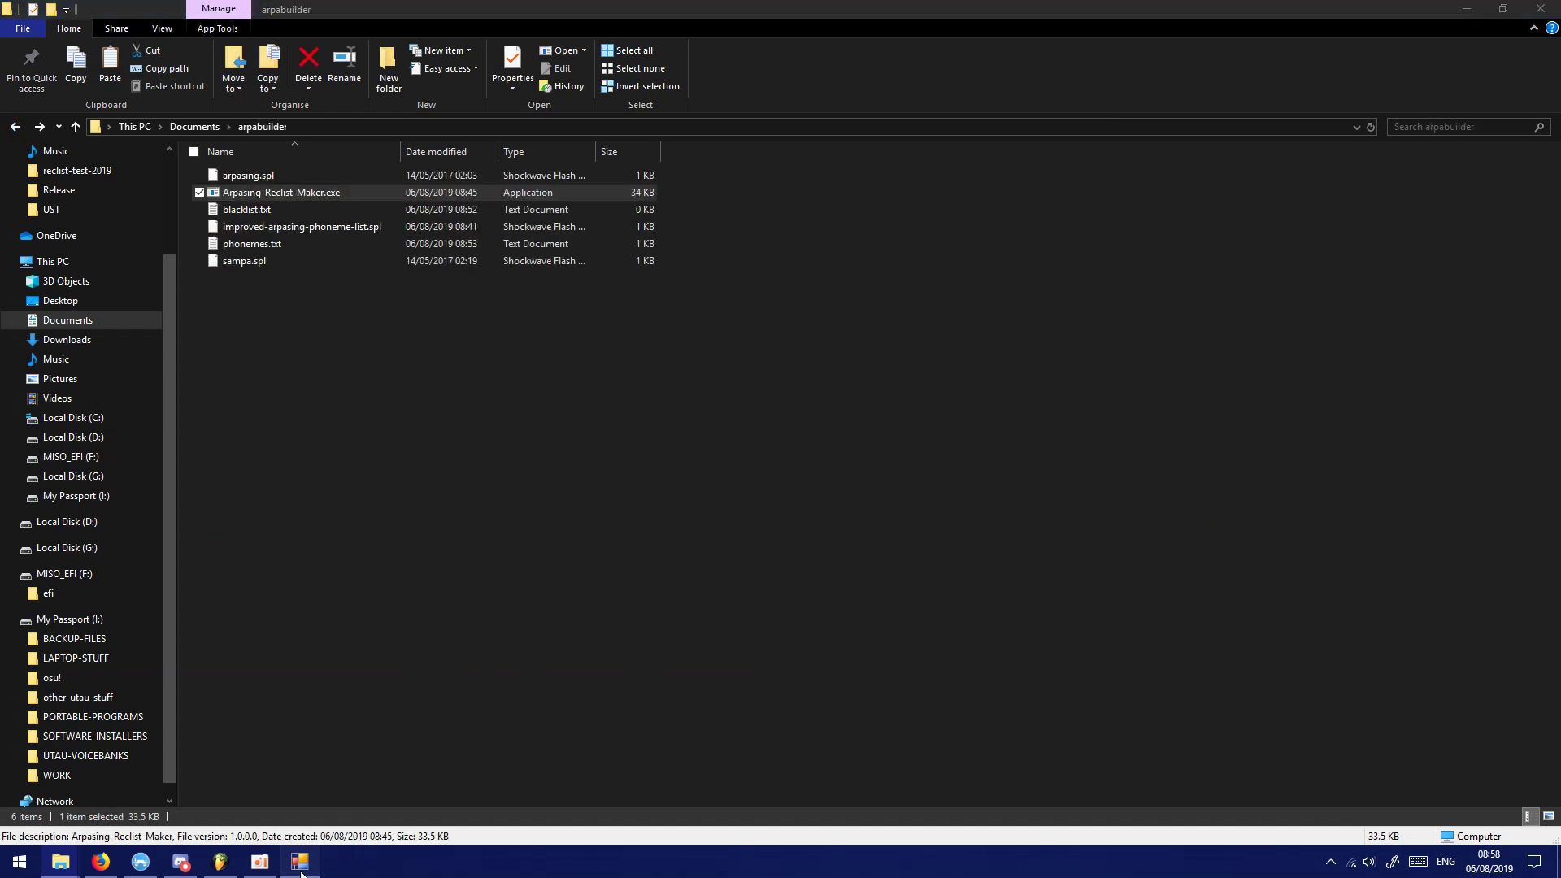
drag(955, 230, 569, 323)
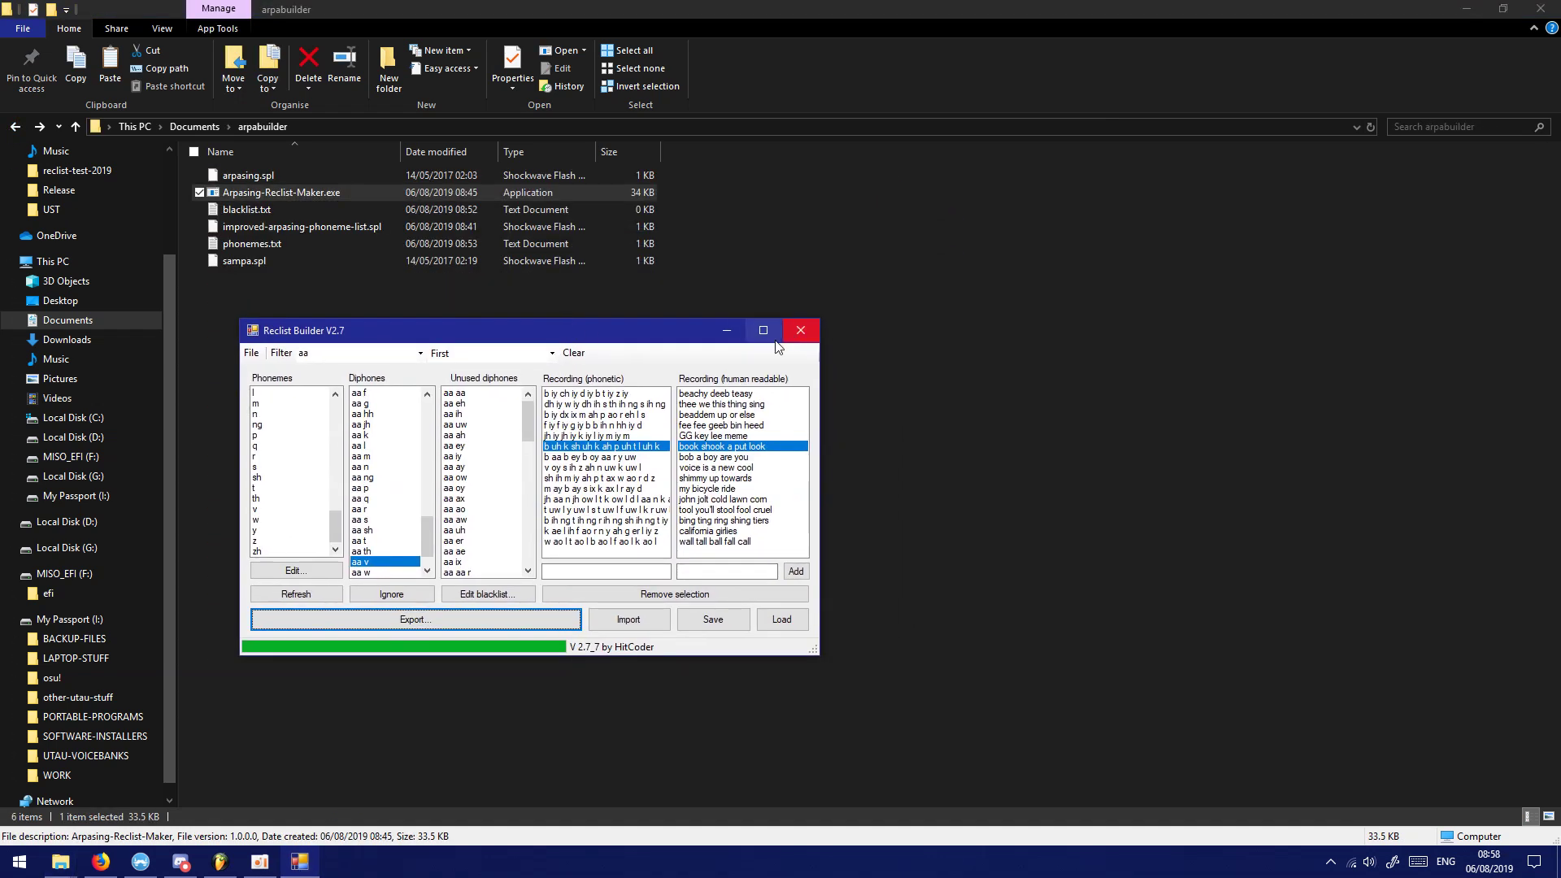
click(800, 329)
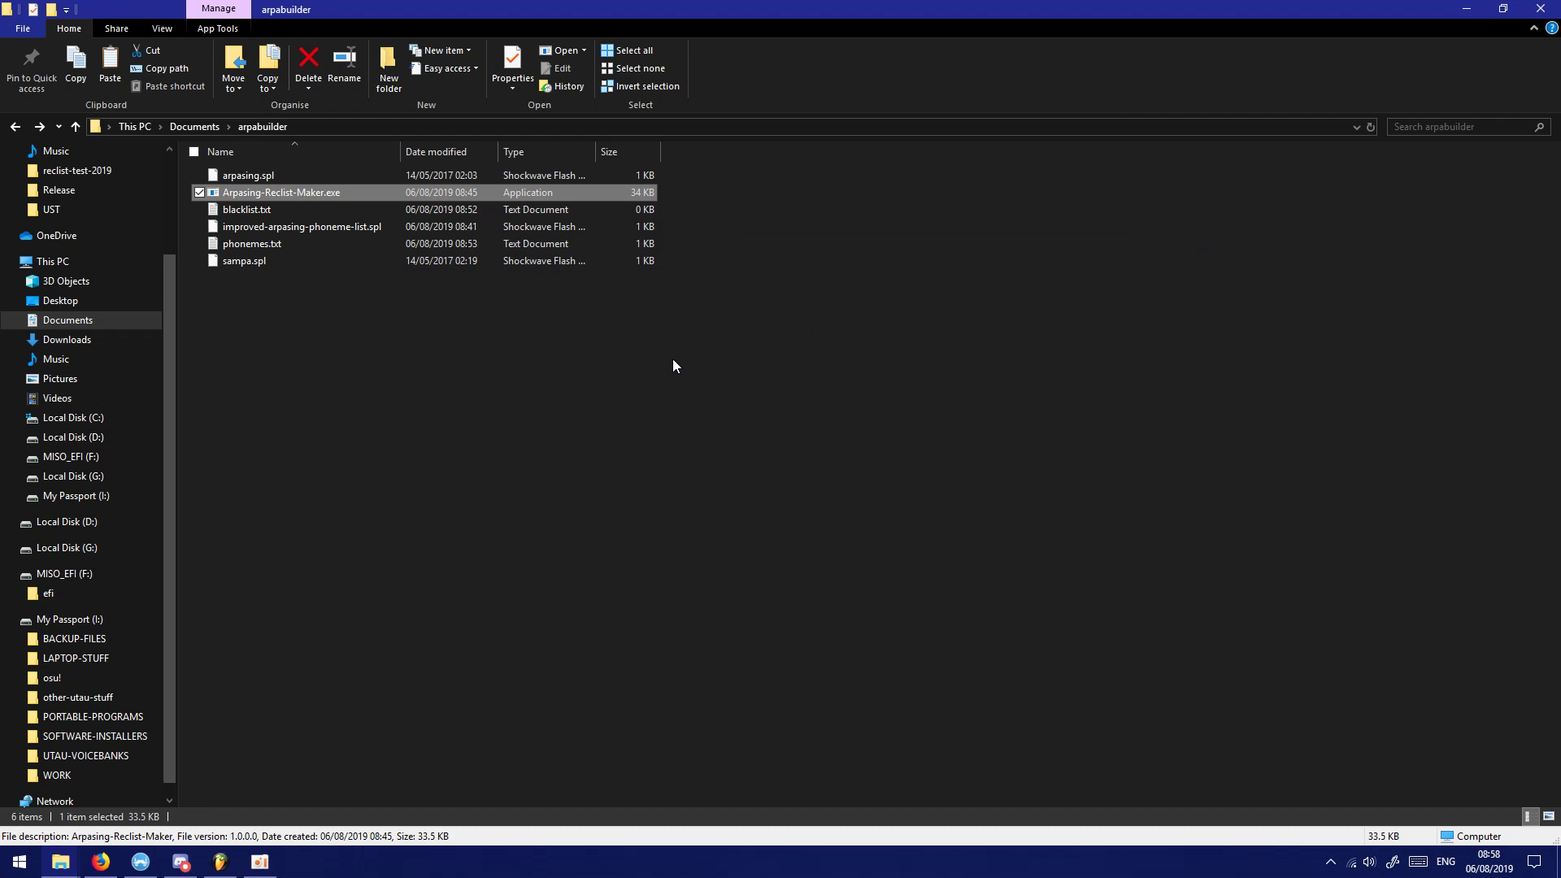
click(260, 862)
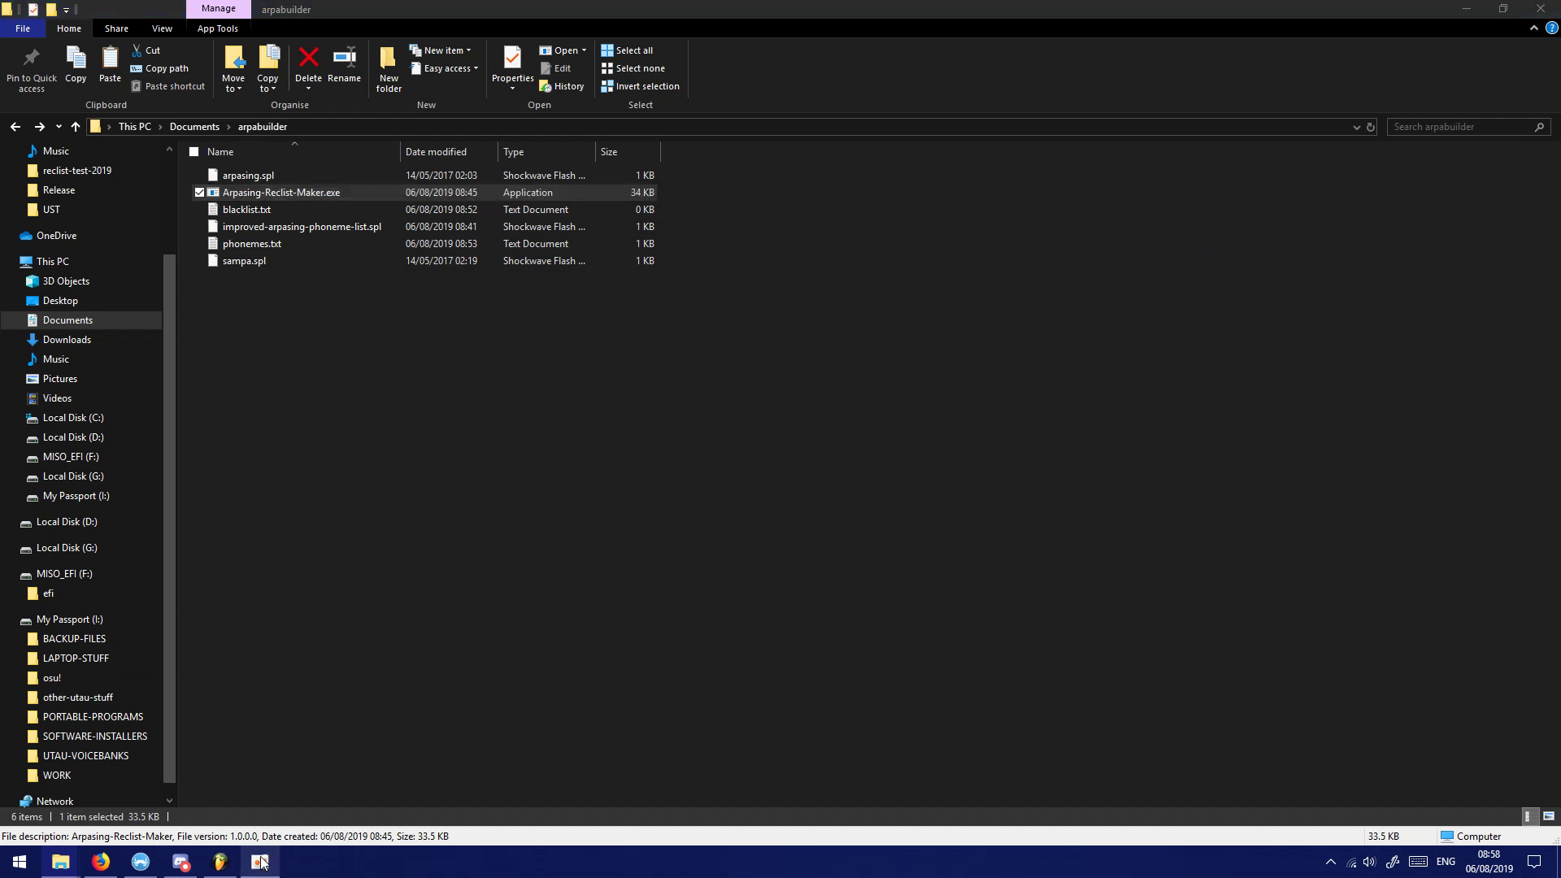